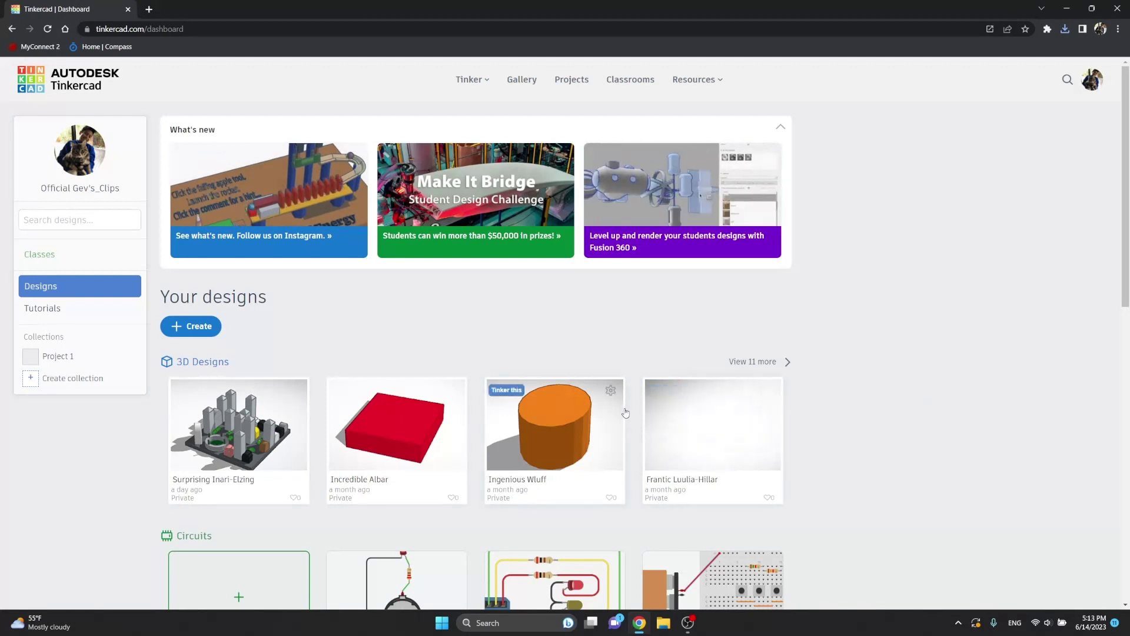
Step: Open the 'Surprising Inari-Elzing' city design from the dashboard into the 3D editor
left_click(259, 440)
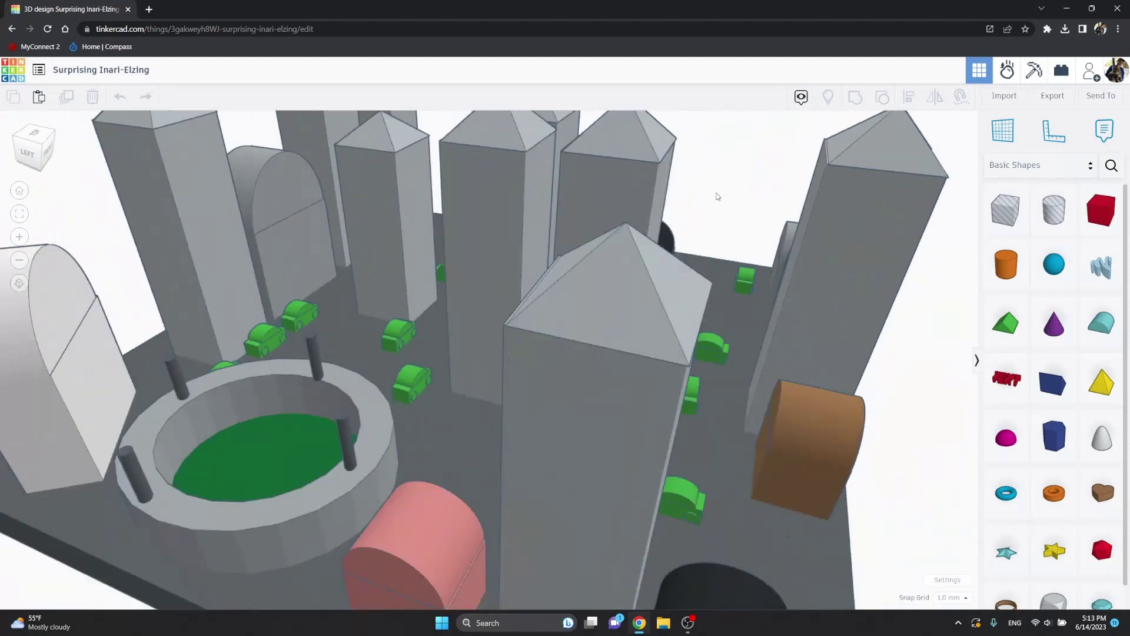
mouse_move(895, 218)
right_mouse_down()
mouse_move(717, 196)
mouse_move(680, 212)
right_mouse_up()
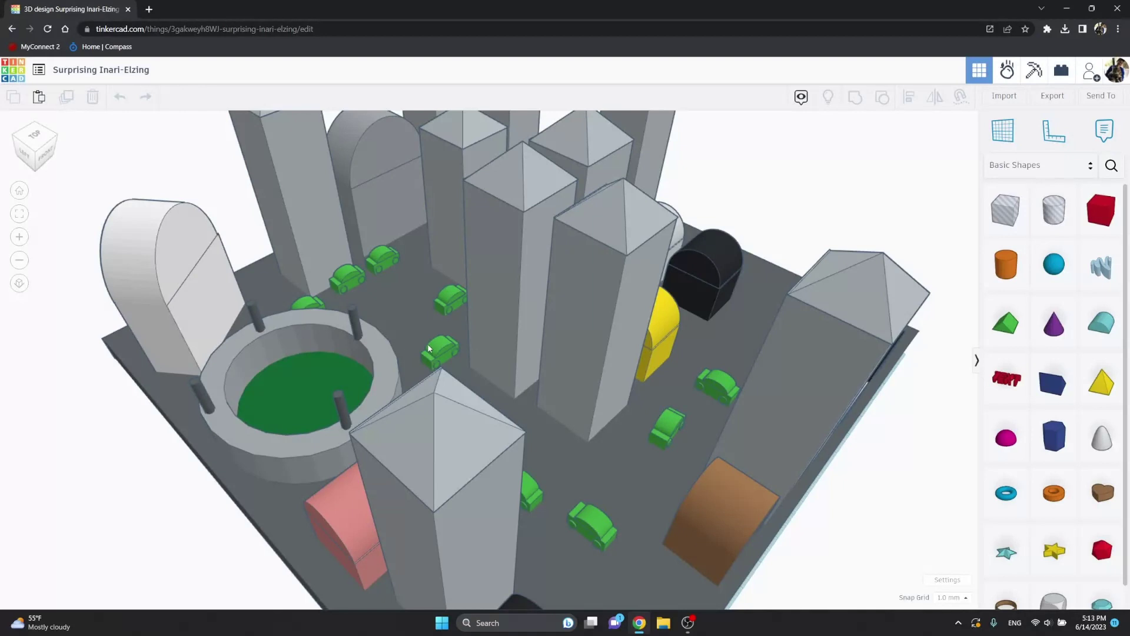
scroll(94, 390, "up", 2)
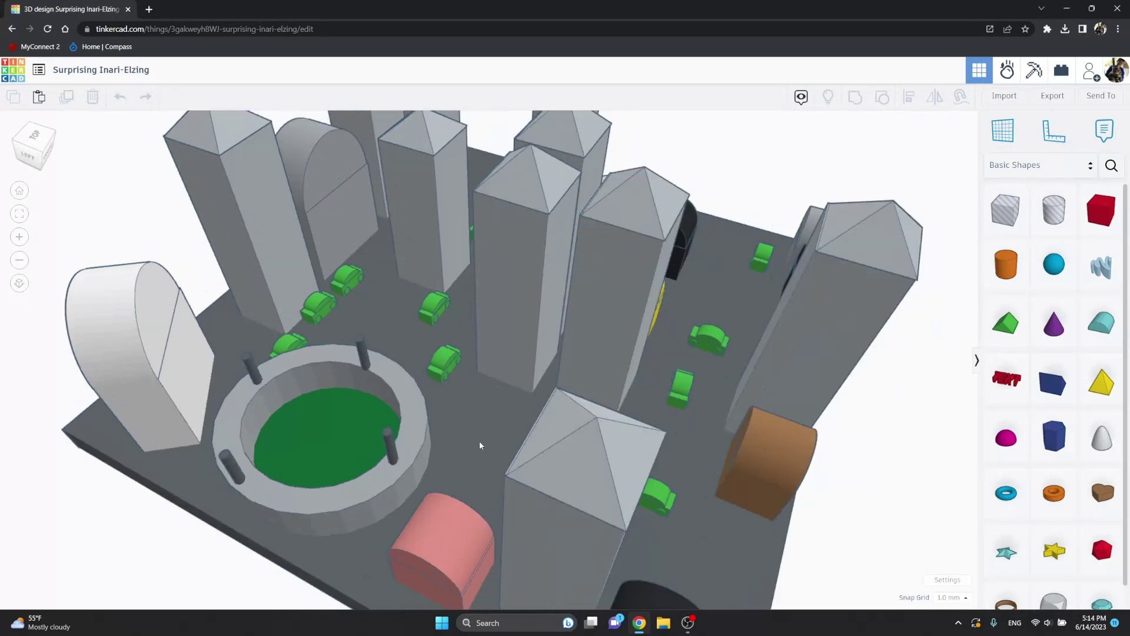
mouse_move(452, 456)
right_mouse_down()
mouse_move(498, 448)
mouse_move(524, 422)
right_mouse_up()
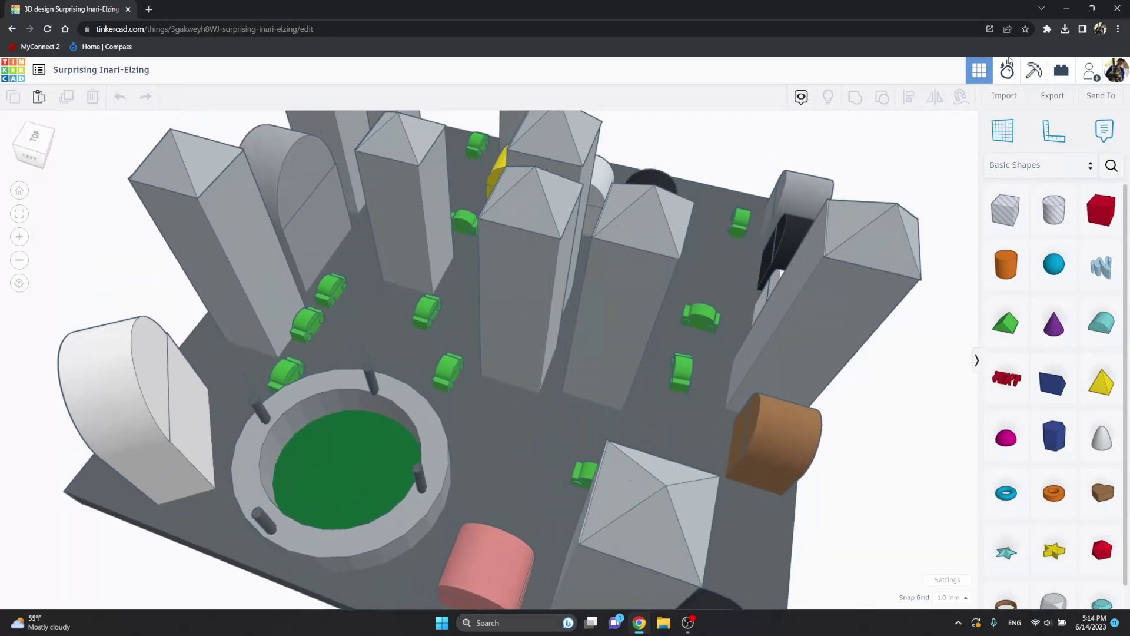
Step: Import car-2901.svg from Downloads into the city scene as a flat car-shaped plate
left_click(1016, 103)
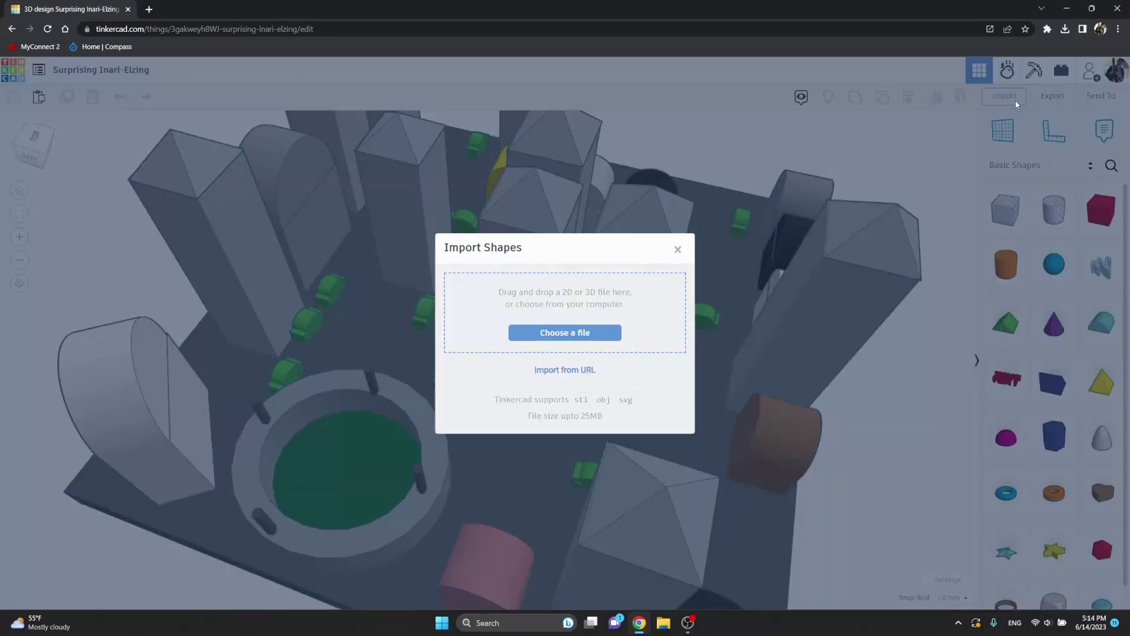
left_click(546, 342)
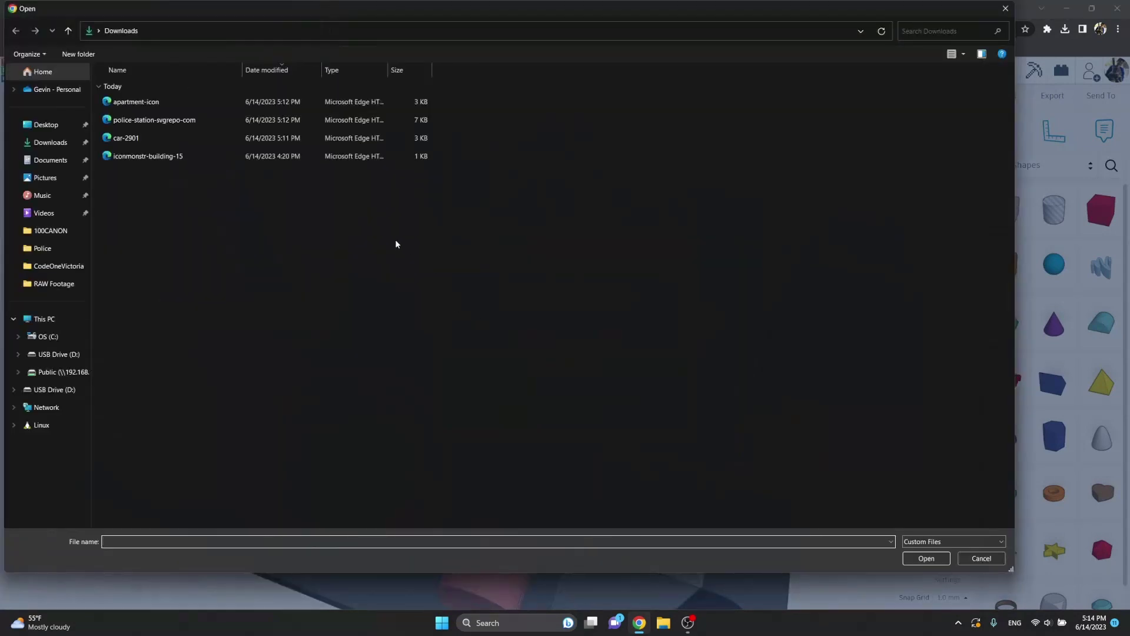
double_click(265, 139)
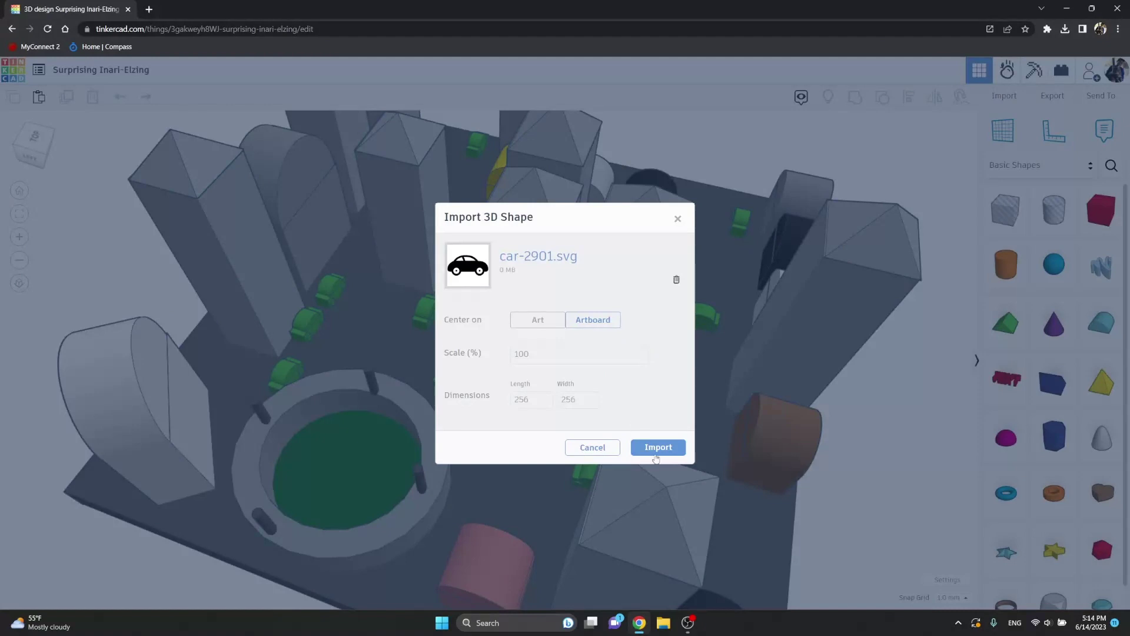
left_click(656, 451)
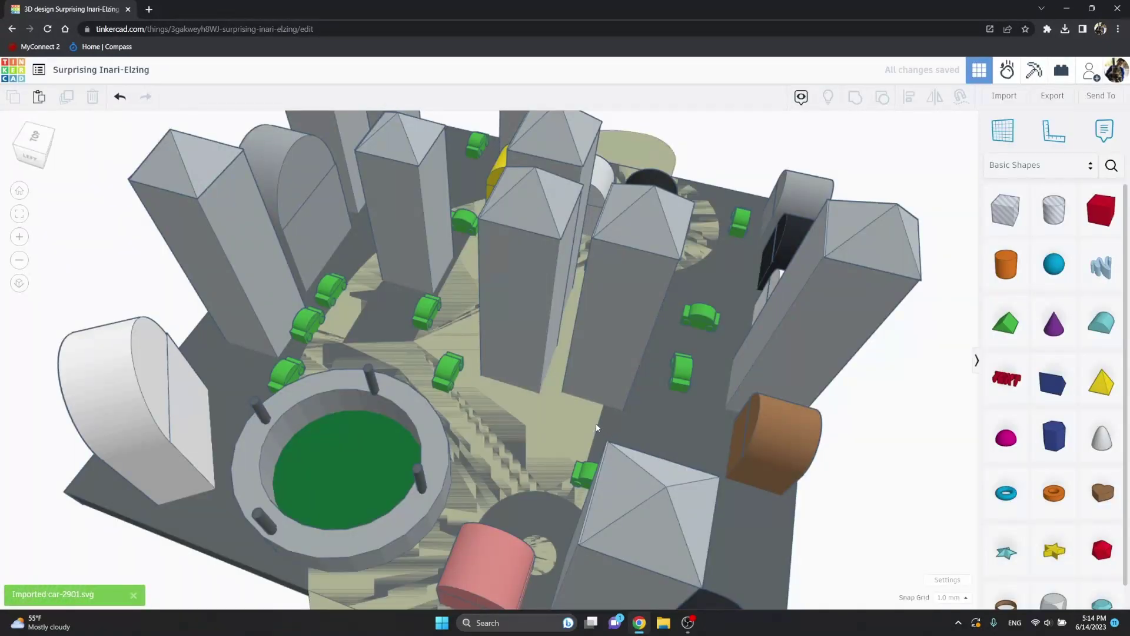
Step: Shrink the imported car plate to car size and move it onto the street near the black building
right_click_drag(597, 428, 422, 592)
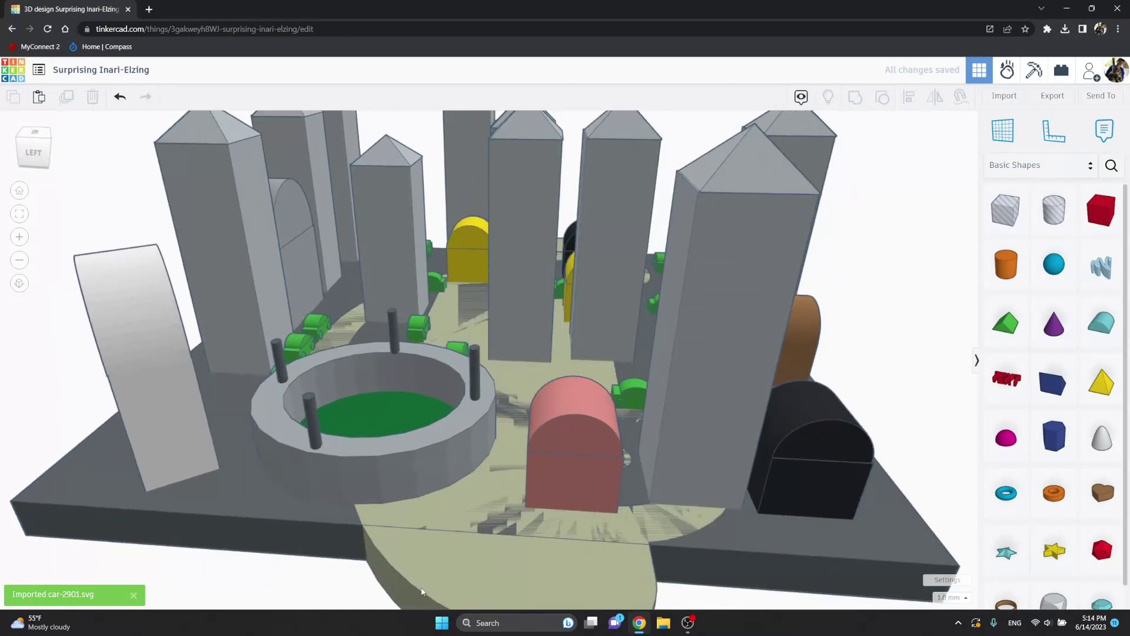
left_click(400, 543)
mouse_move(400, 543)
right_mouse_down()
mouse_move(296, 594)
mouse_move(125, 389)
right_mouse_up()
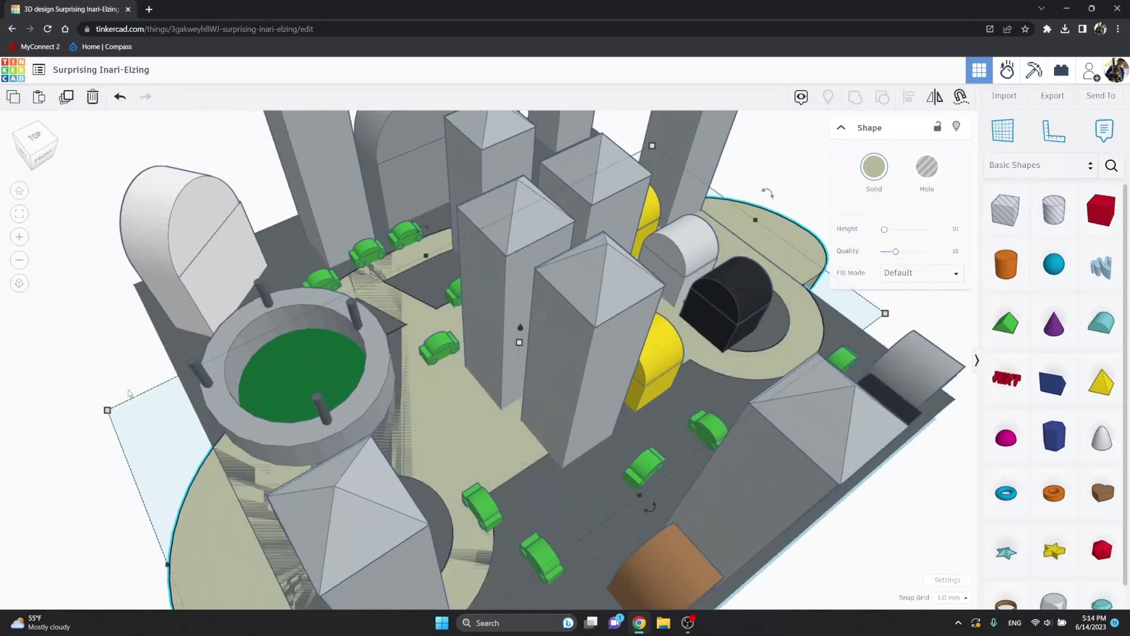
left_click_drag(107, 411, 159, 424)
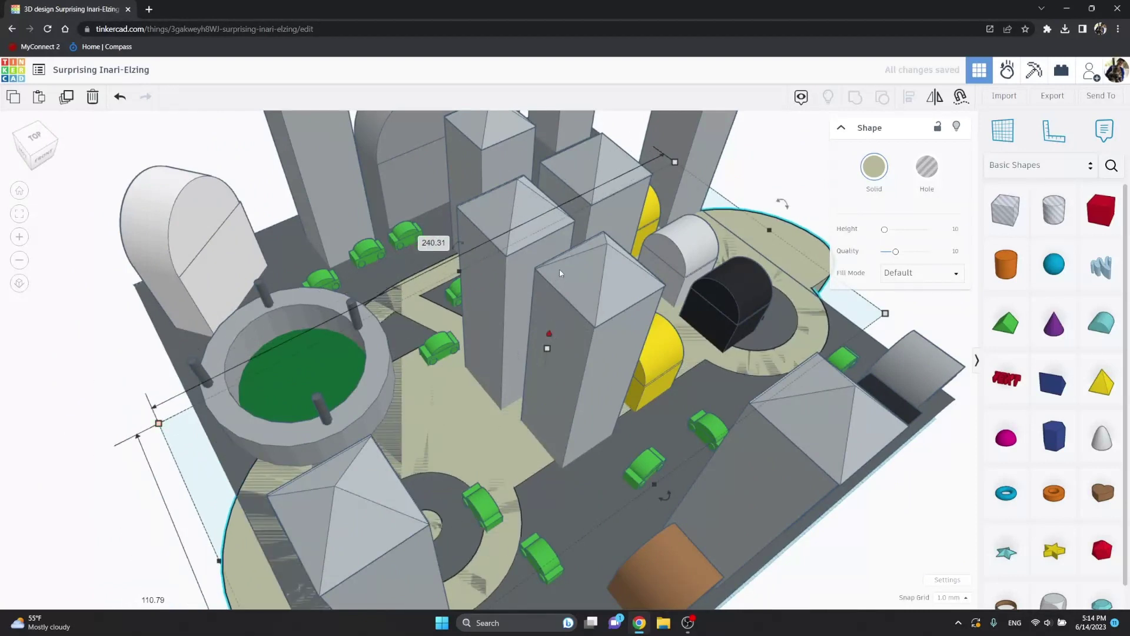
left_click_drag(560, 267, 559, 256)
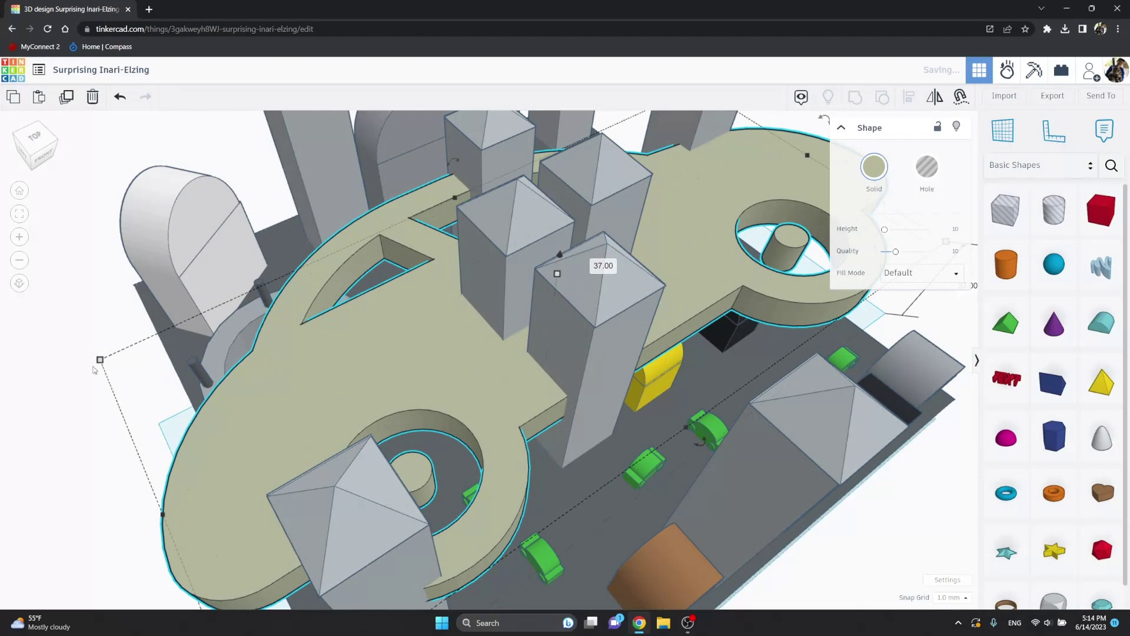
mouse_move(100, 360)
left_mouse_down()
mouse_move(315, 382)
mouse_move(600, 311)
left_mouse_up()
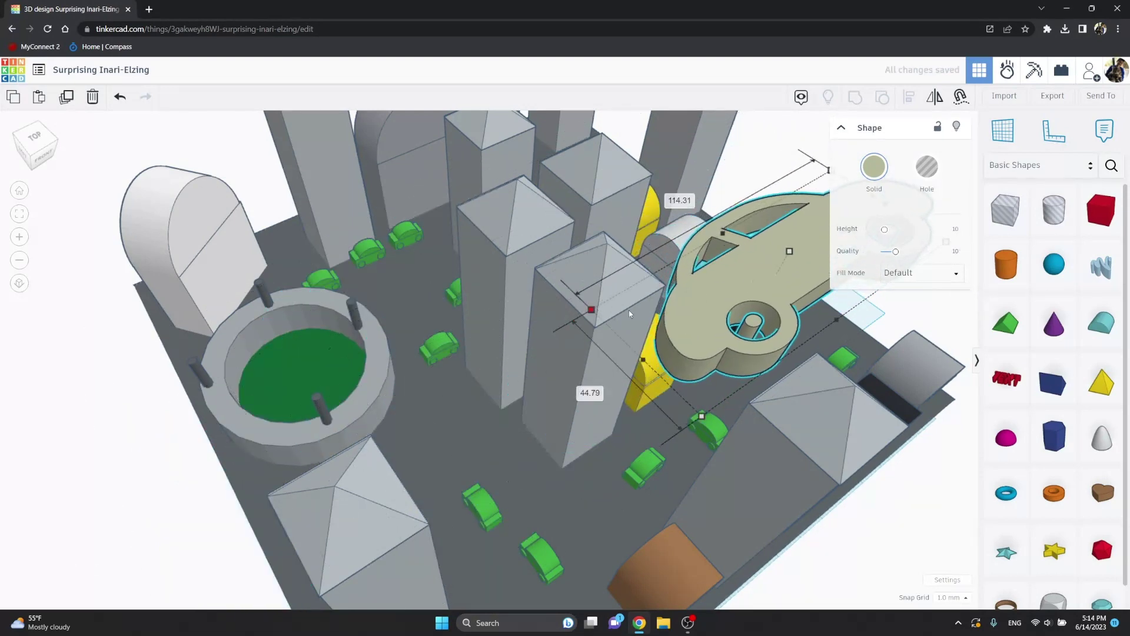
mouse_move(689, 343)
left_mouse_down()
mouse_move(479, 502)
mouse_move(392, 475)
mouse_move(749, 381)
left_mouse_up()
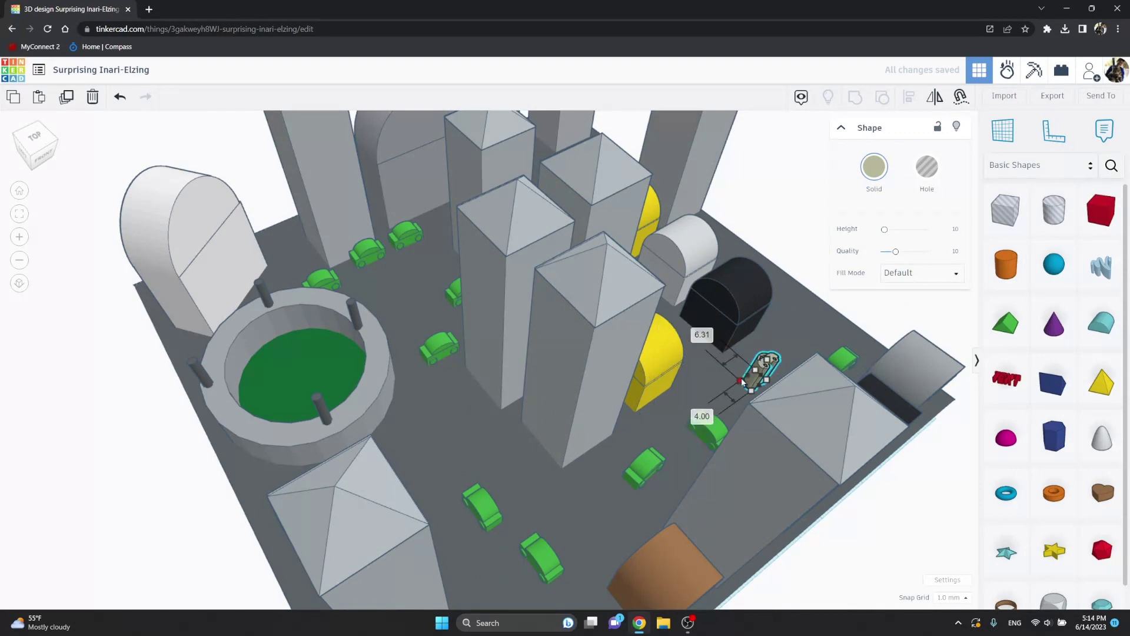
Step: Place the small car against the yellow arched building's front face
mouse_move(805, 397)
right_mouse_down()
mouse_move(642, 337)
mouse_move(635, 355)
right_mouse_up()
scroll(635, 354, "up", 3)
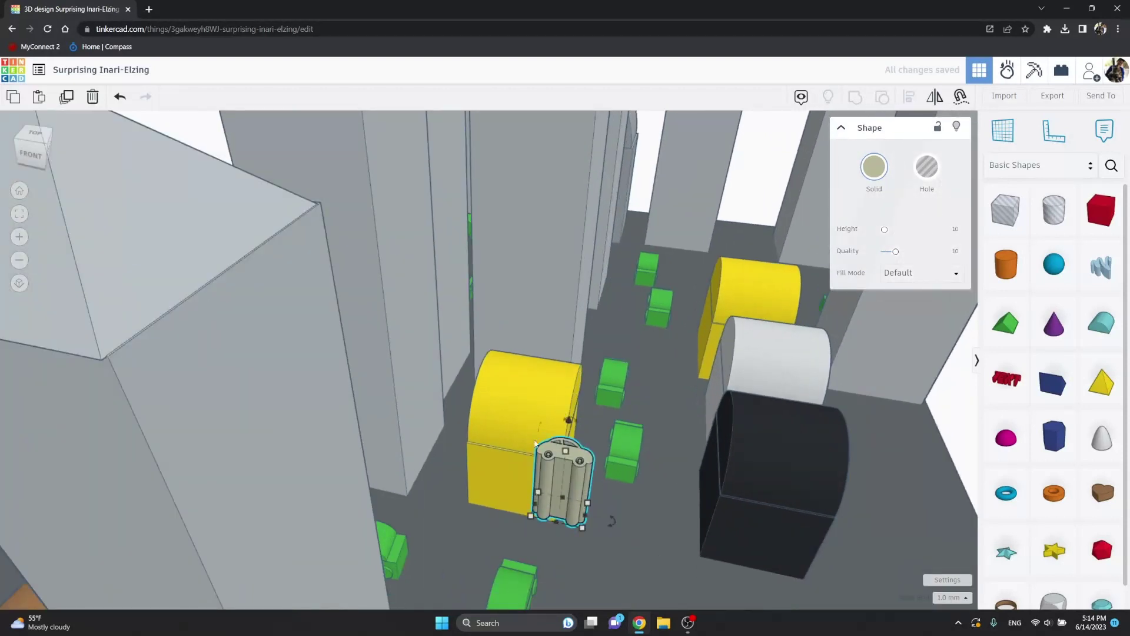
right_click_drag(600, 493, 620, 497)
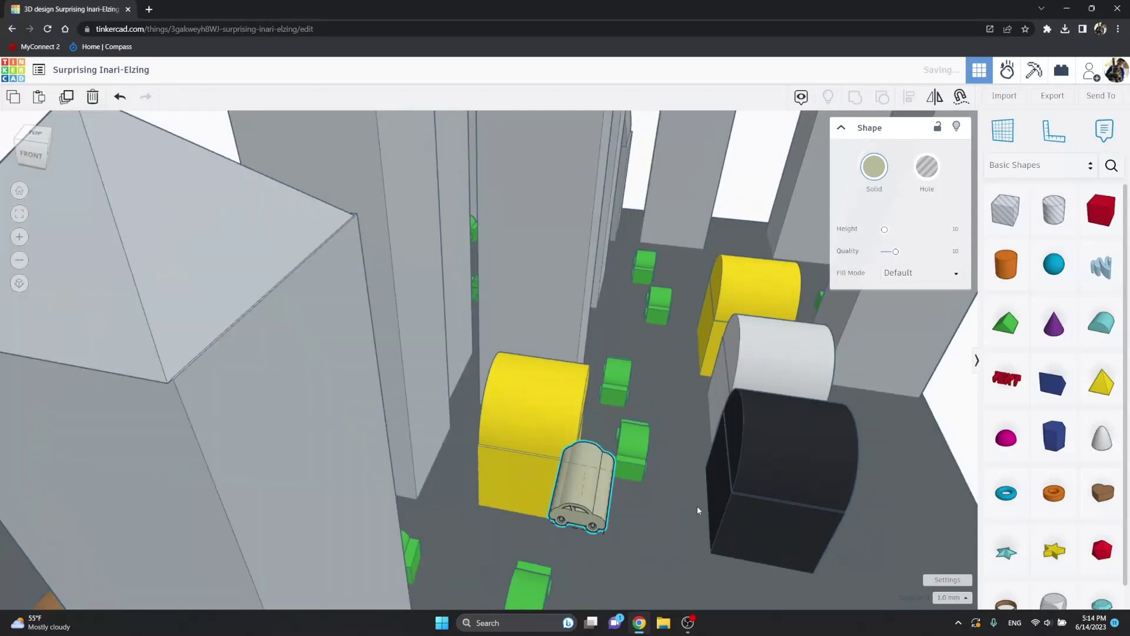
right_click_drag(697, 506, 484, 462)
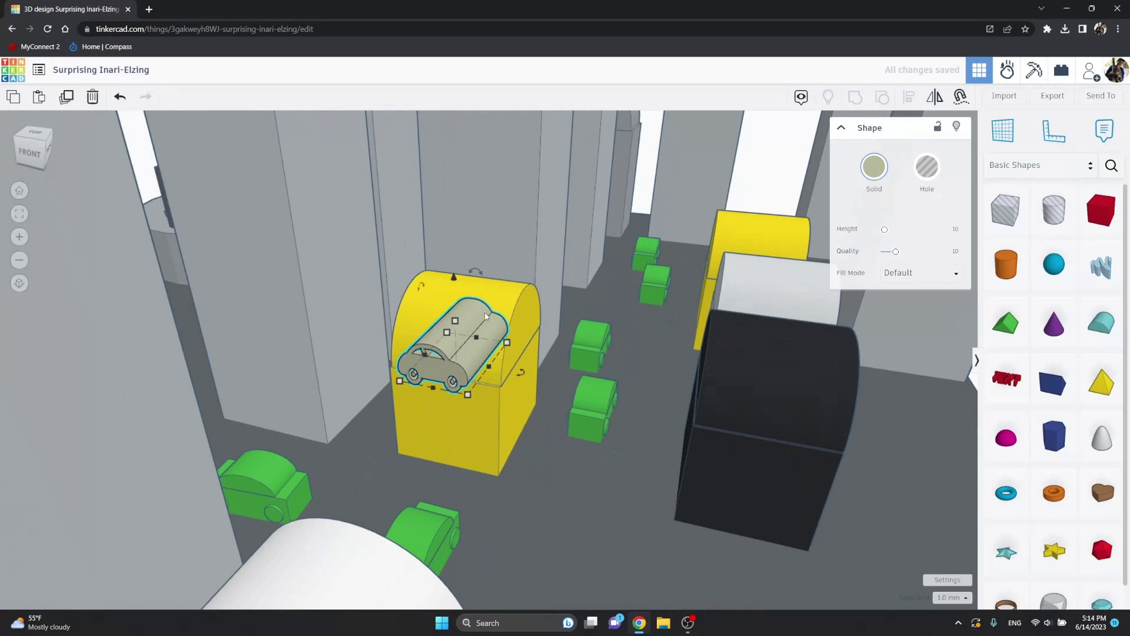
left_click_drag(468, 356, 449, 380)
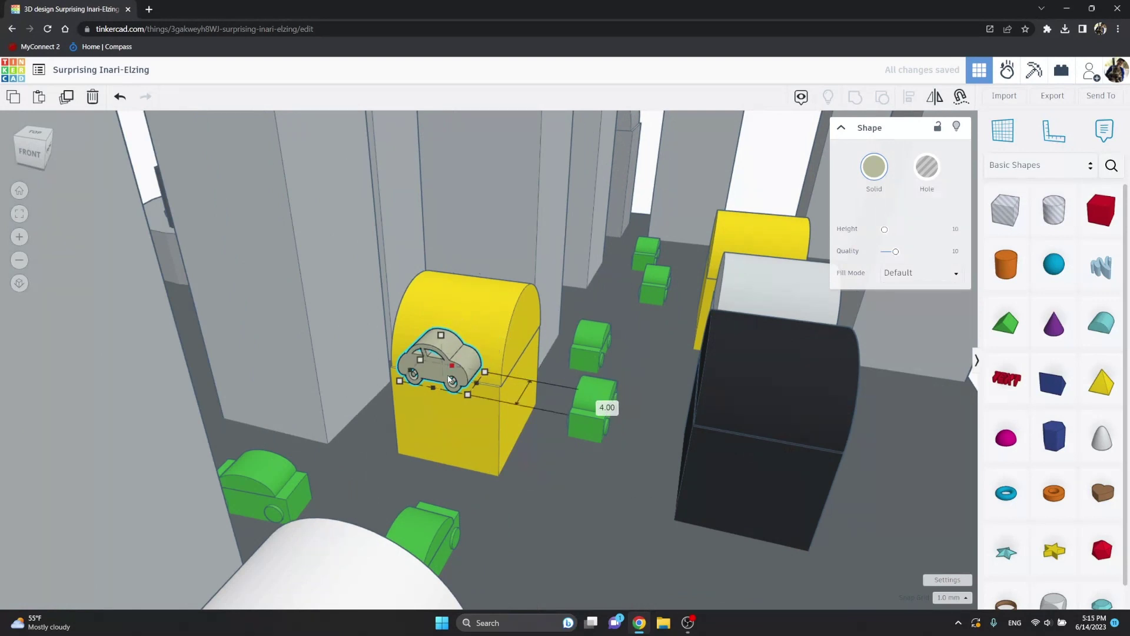
right_click_drag(452, 400, 482, 399)
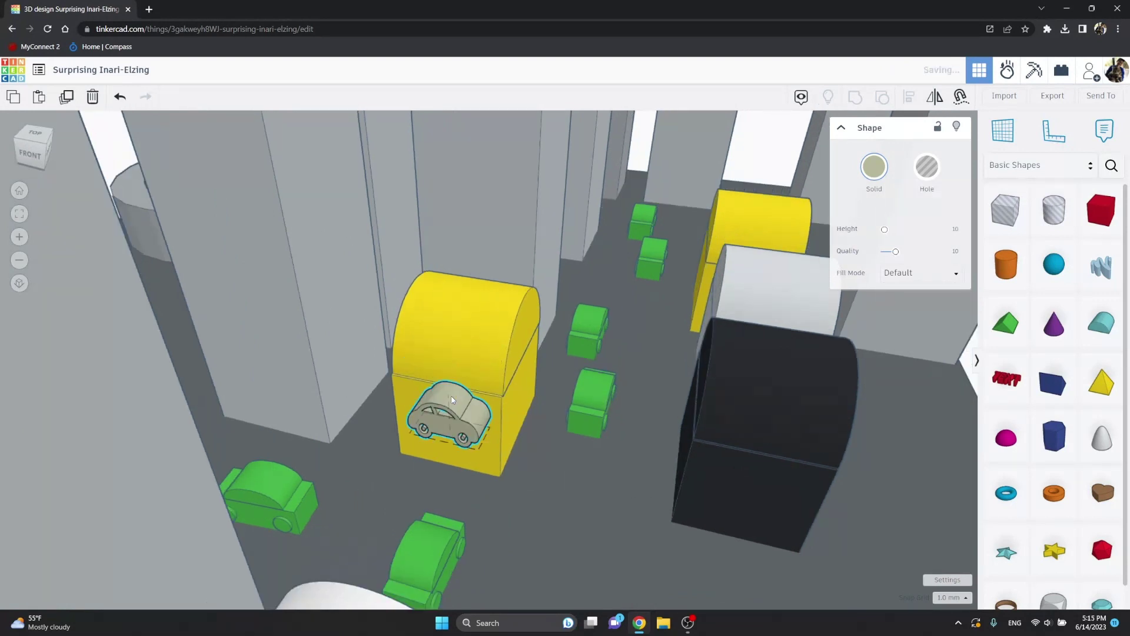
Step: Delete six small green cars scattered along the streets
left_click(584, 410)
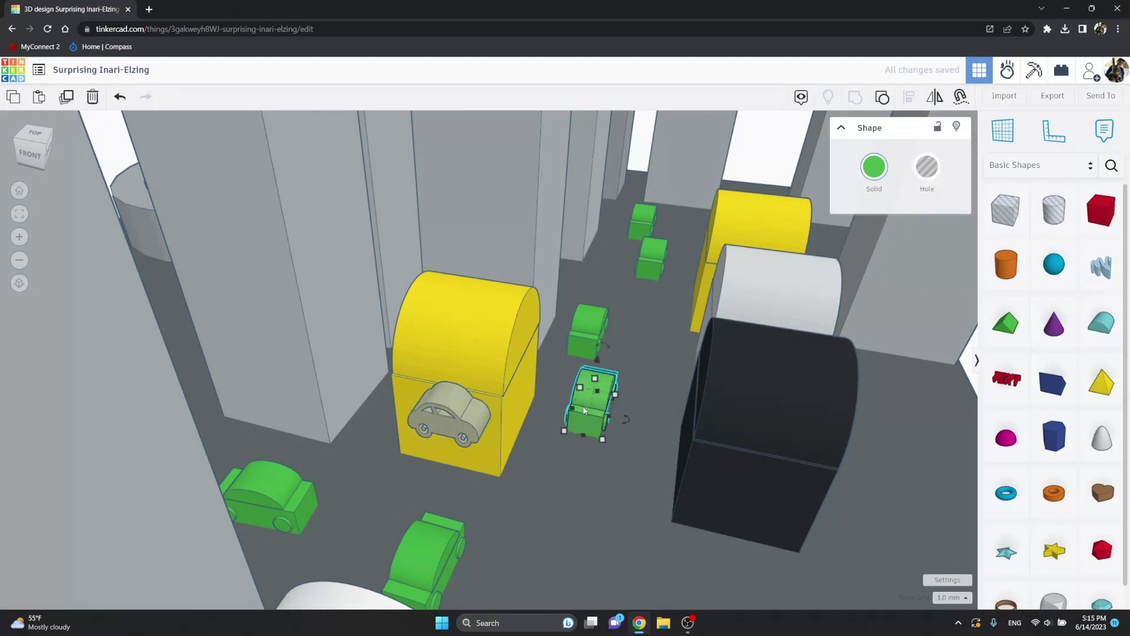
key("Delete")
left_click(579, 350)
key("Delete")
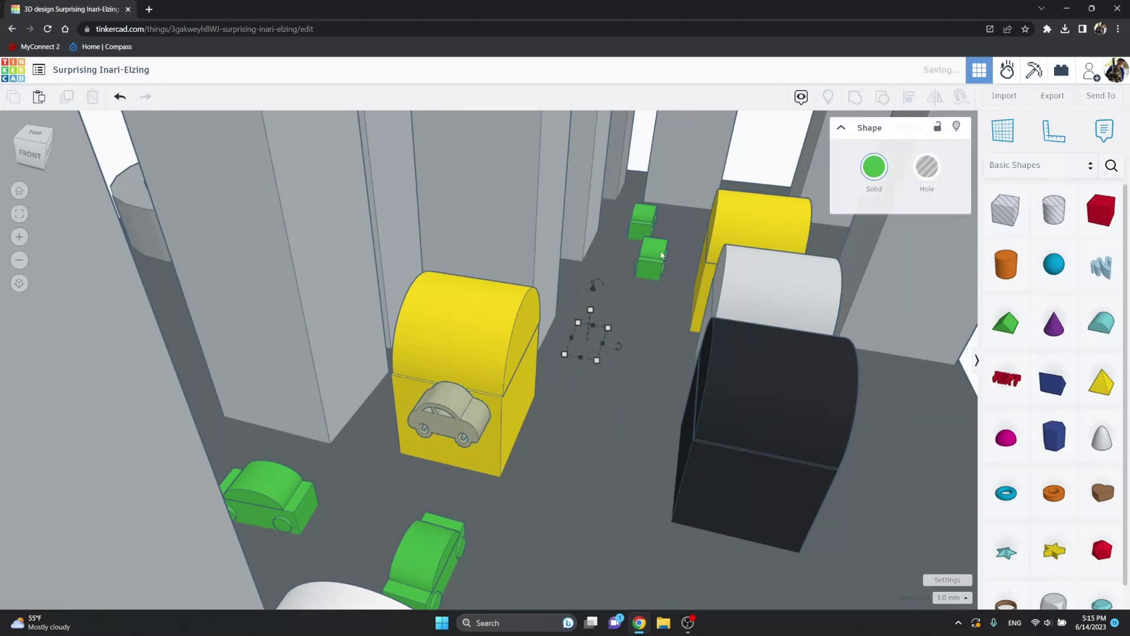
left_click(652, 246)
key("Delete")
left_click(643, 221)
key("Delete")
left_click(433, 552)
key("Delete")
left_click(289, 497)
key("Delete")
scroll(379, 495, "down", 5)
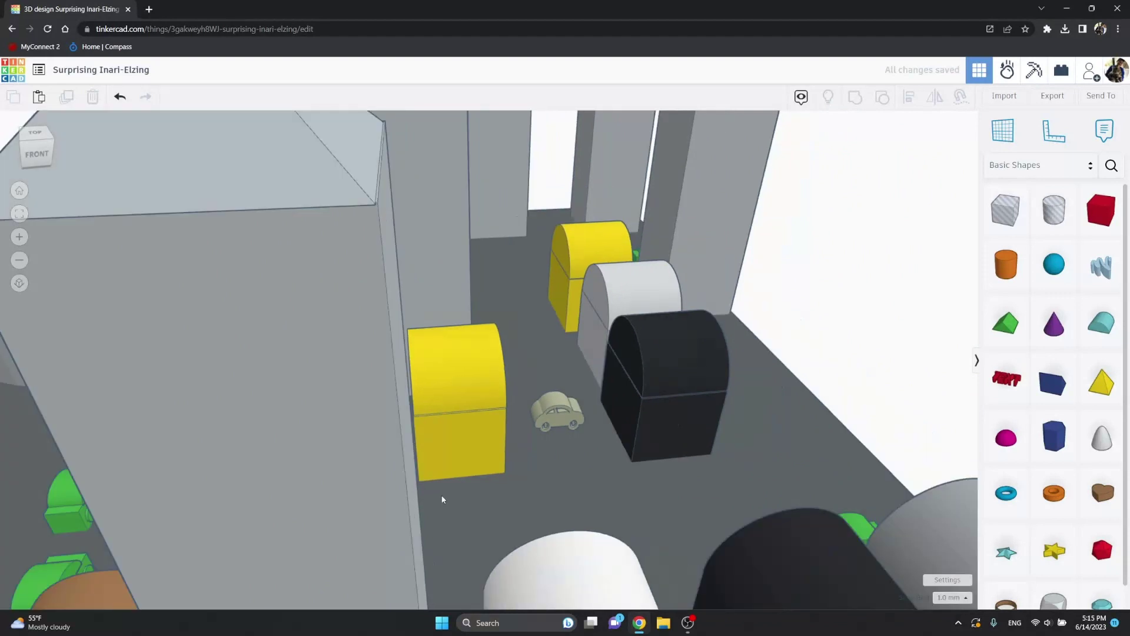
scroll(403, 497, "down", 3)
Step: Delete the four green cars lined up on the street by the brown building
mouse_move(403, 497)
right_mouse_down()
mouse_move(153, 502)
mouse_move(6, 563)
mouse_move(41, 516)
right_mouse_up()
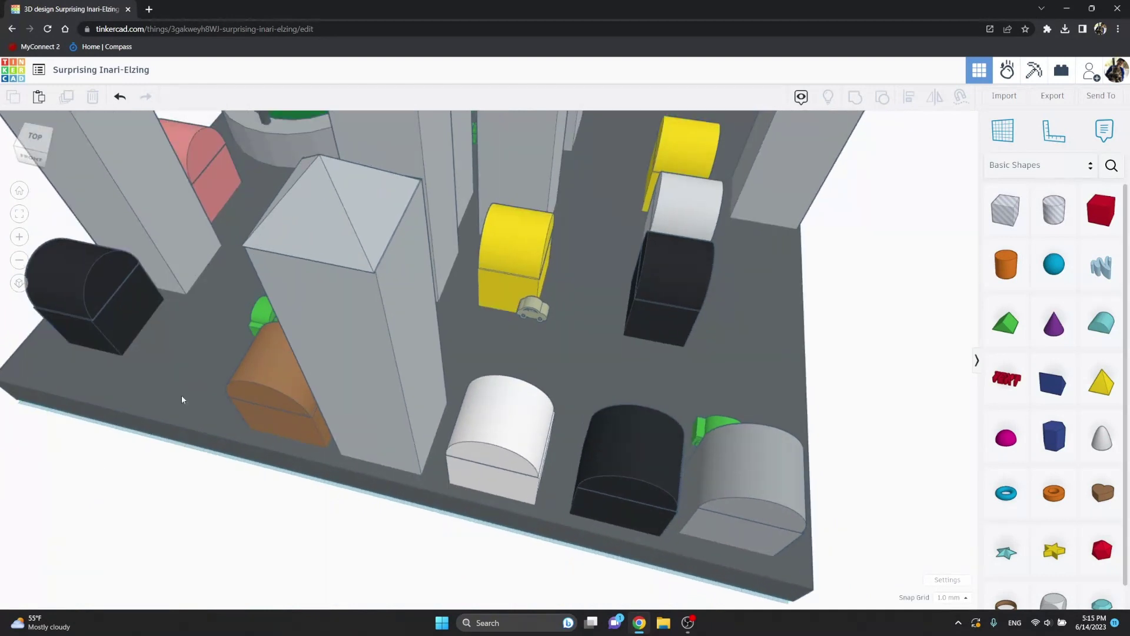
left_click(256, 316)
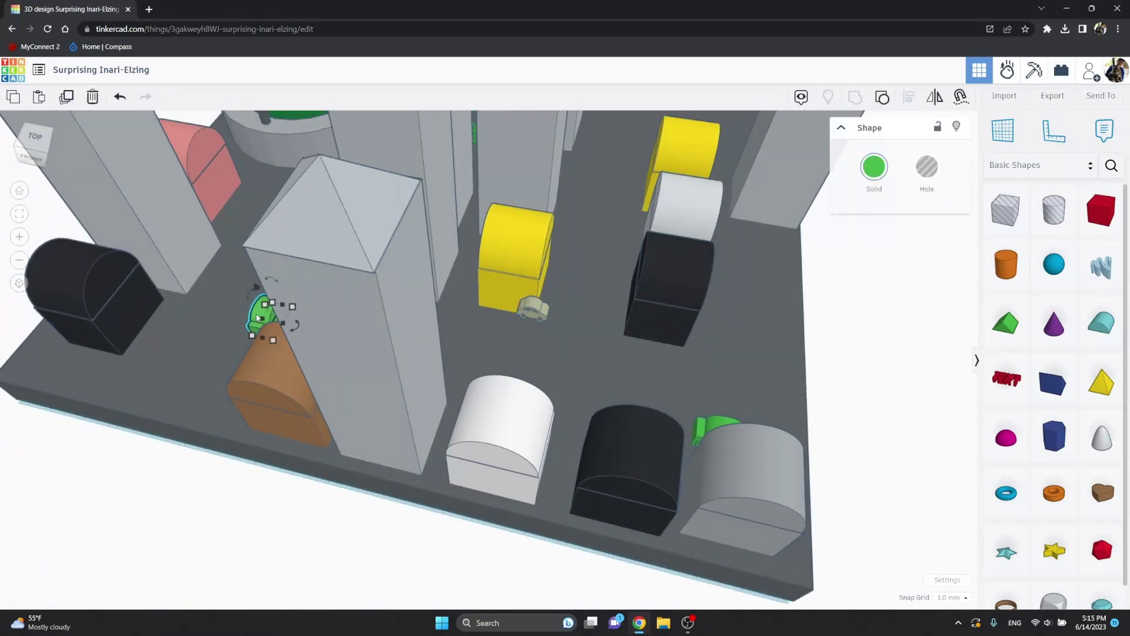
key("f")
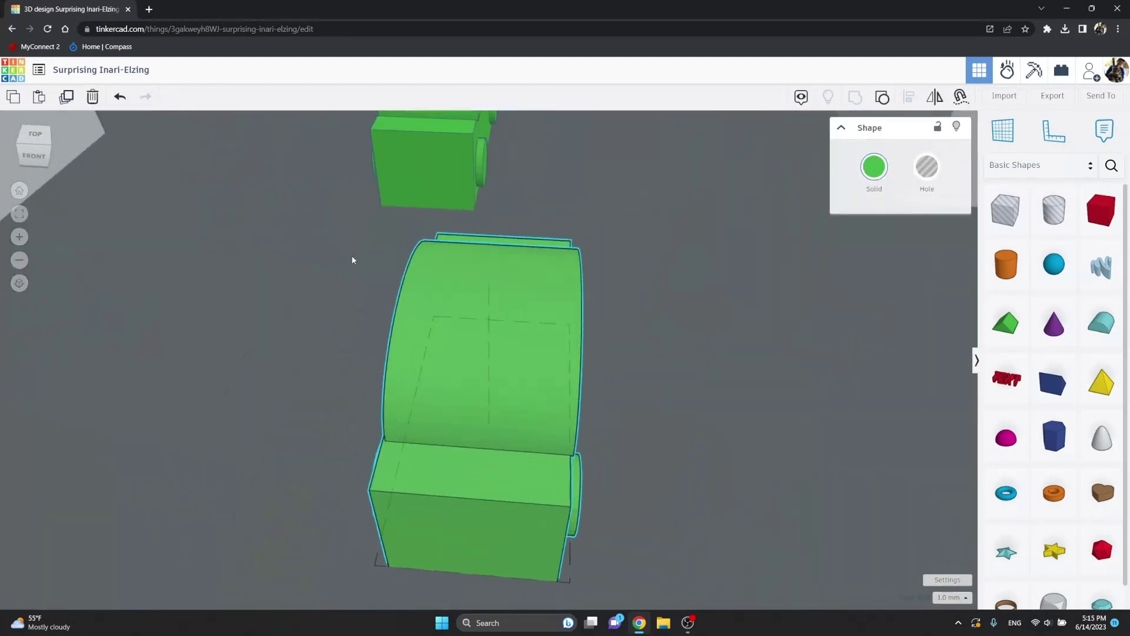
mouse_move(353, 249)
right_mouse_down()
mouse_move(354, 226)
mouse_move(386, 263)
right_mouse_up()
key("Delete")
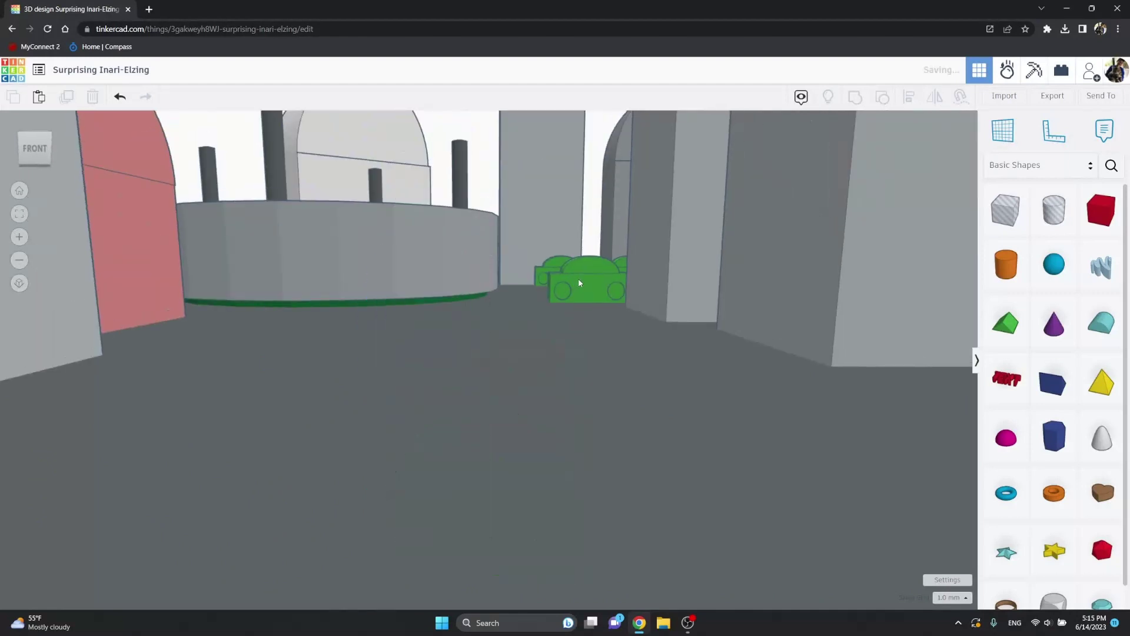
left_click(579, 278)
key("Delete")
left_click(561, 275)
key("Delete")
left_click(611, 277)
key("Delete")
Step: Delete the green car sitting between the buildings
mouse_move(611, 277)
right_mouse_down()
mouse_move(630, 361)
mouse_move(651, 353)
mouse_move(654, 330)
mouse_move(678, 310)
mouse_move(745, 285)
mouse_move(813, 228)
mouse_move(359, 204)
right_mouse_up()
left_click(385, 201)
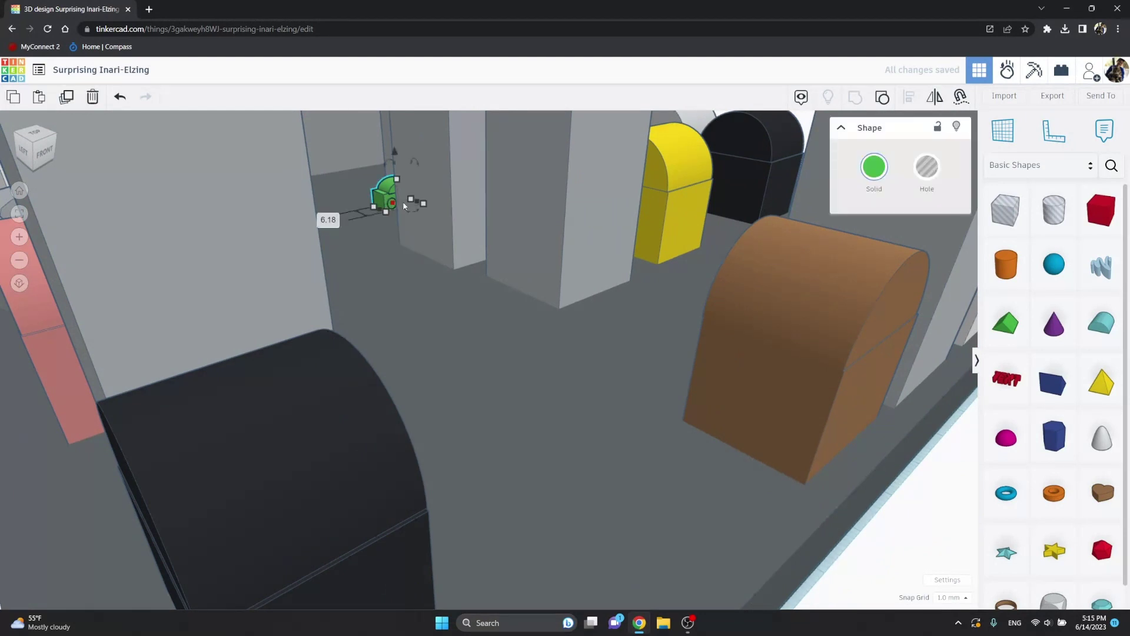
key("f")
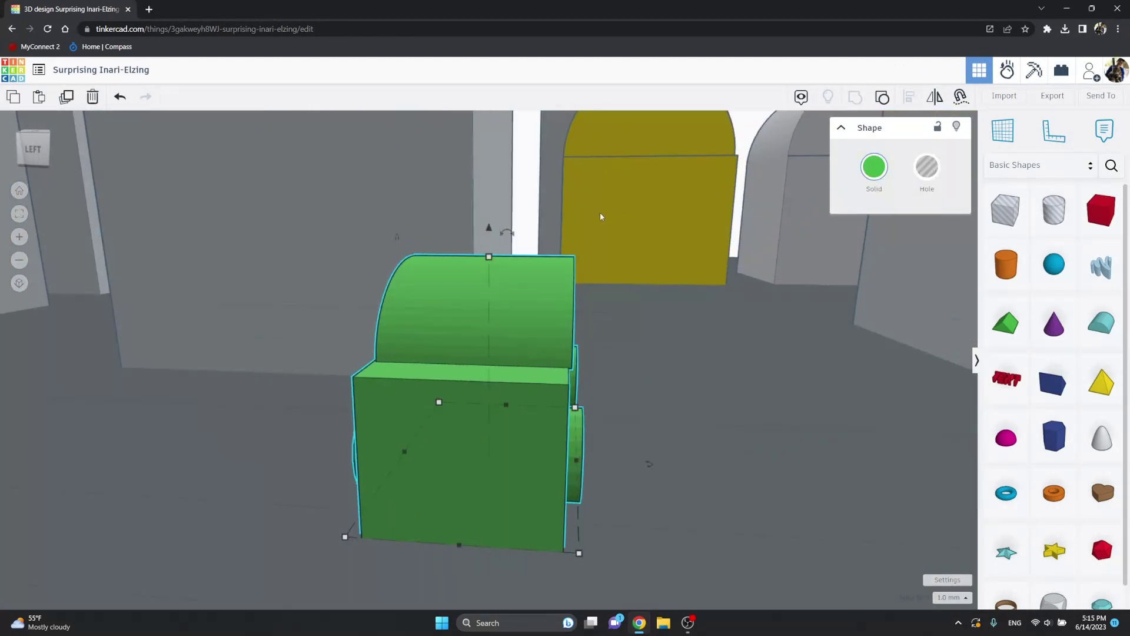
key("Delete")
Step: Rotate the pyramid-topped tower block near the grey building
left_click(372, 250)
key("f")
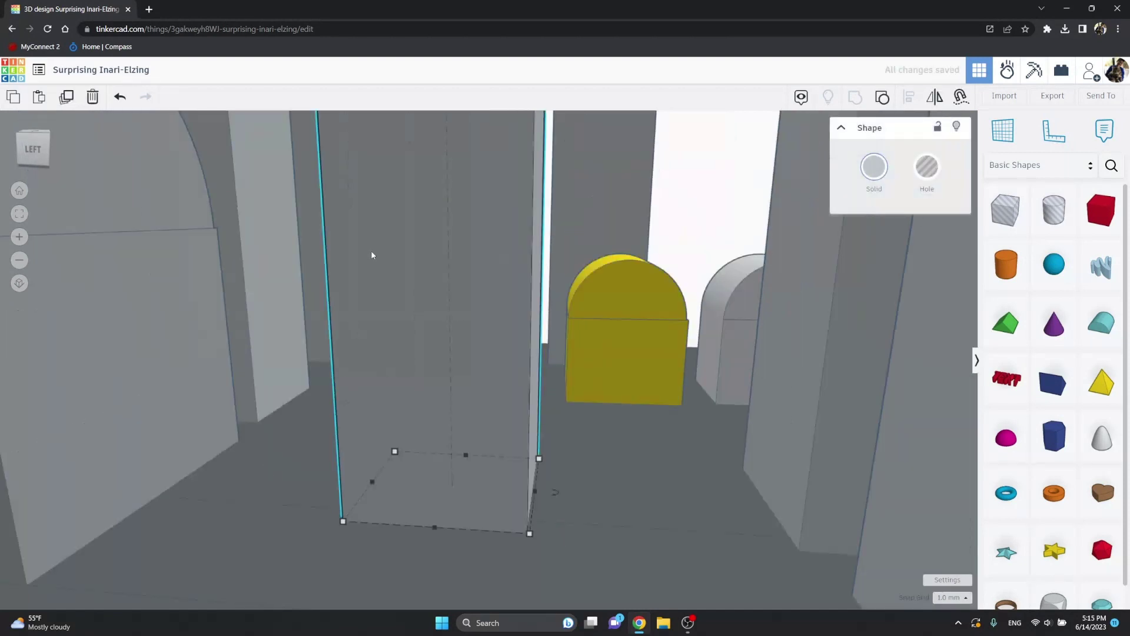
right_click_drag(371, 250, 511, 192)
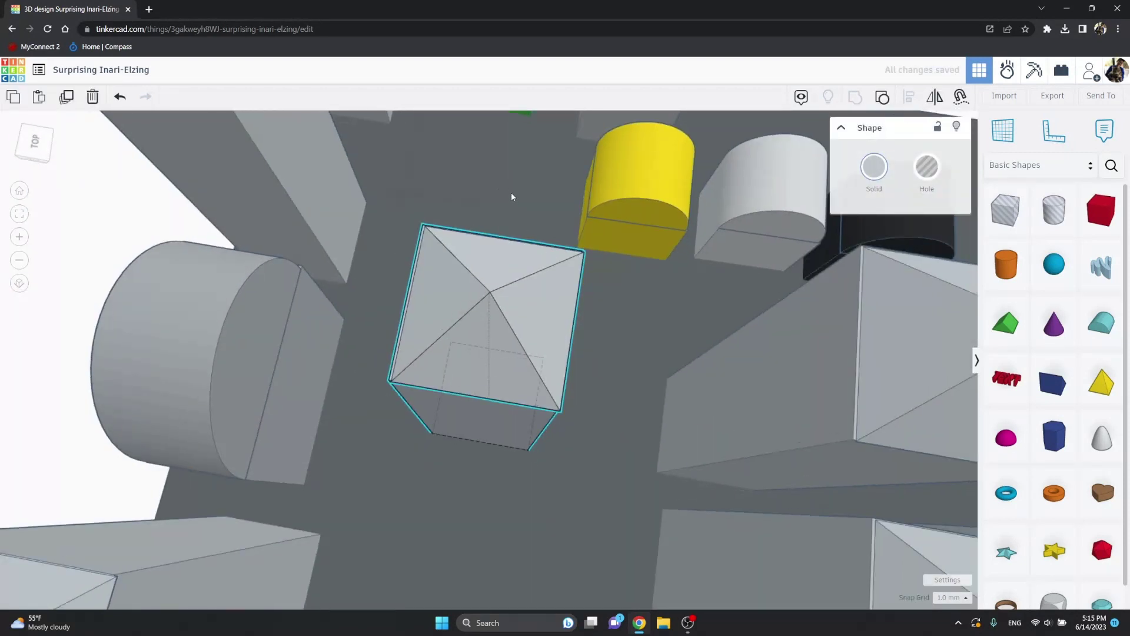
left_click_drag(515, 150, 529, 134)
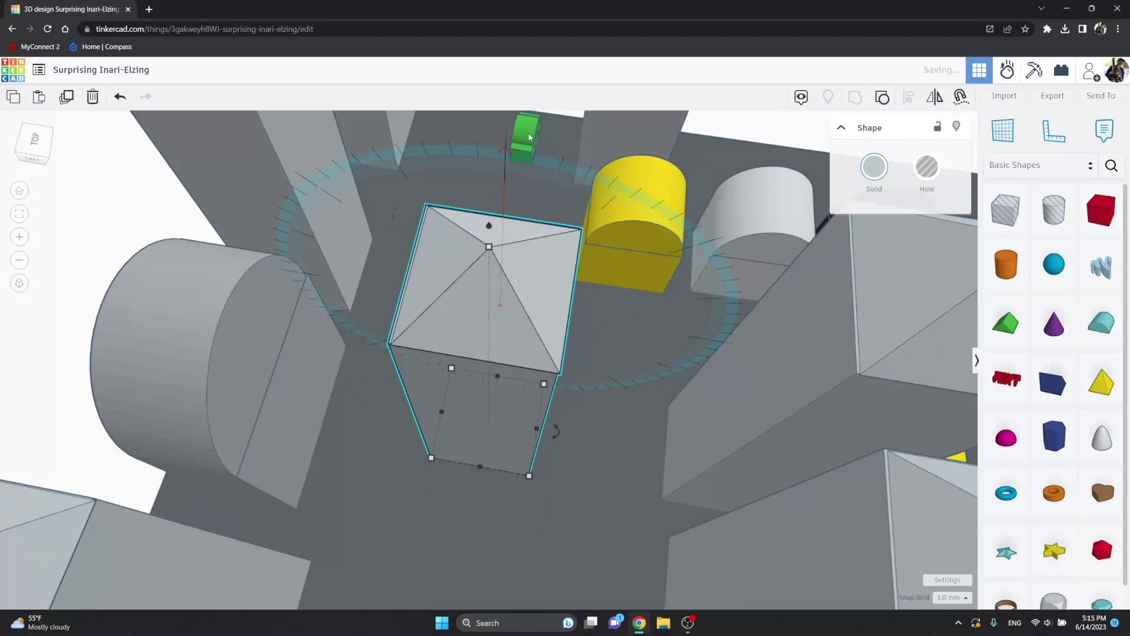
left_click(528, 133)
left_click(544, 141)
mouse_move(592, 139)
right_mouse_down()
mouse_move(715, 148)
mouse_move(607, 362)
right_mouse_up()
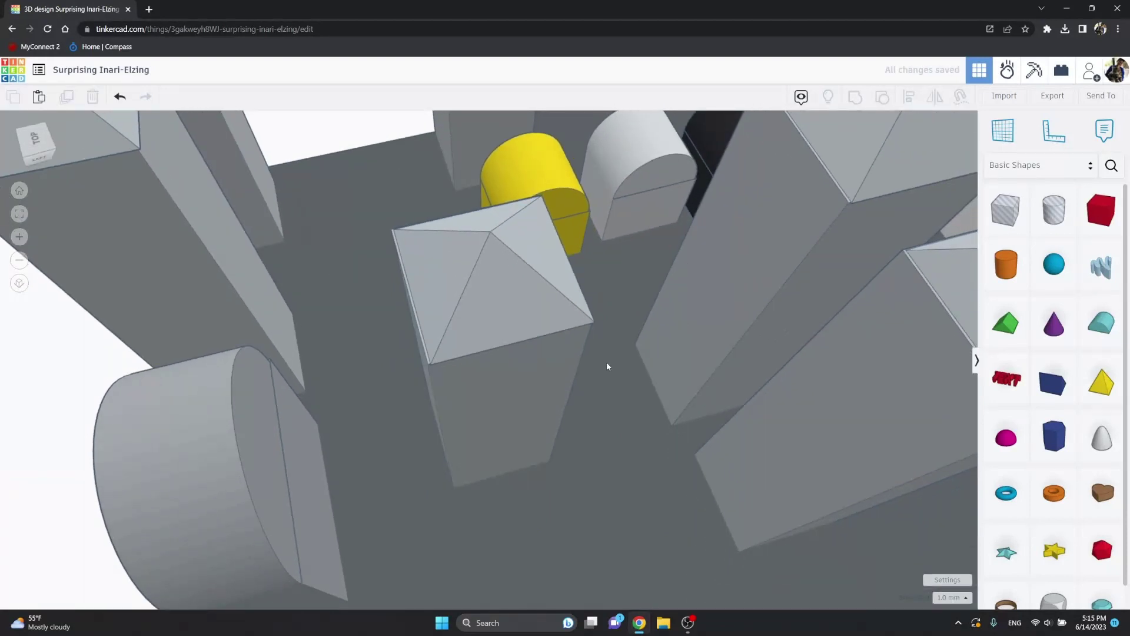
Step: Delete the last two small green cars from the city
left_click(607, 361)
key("f")
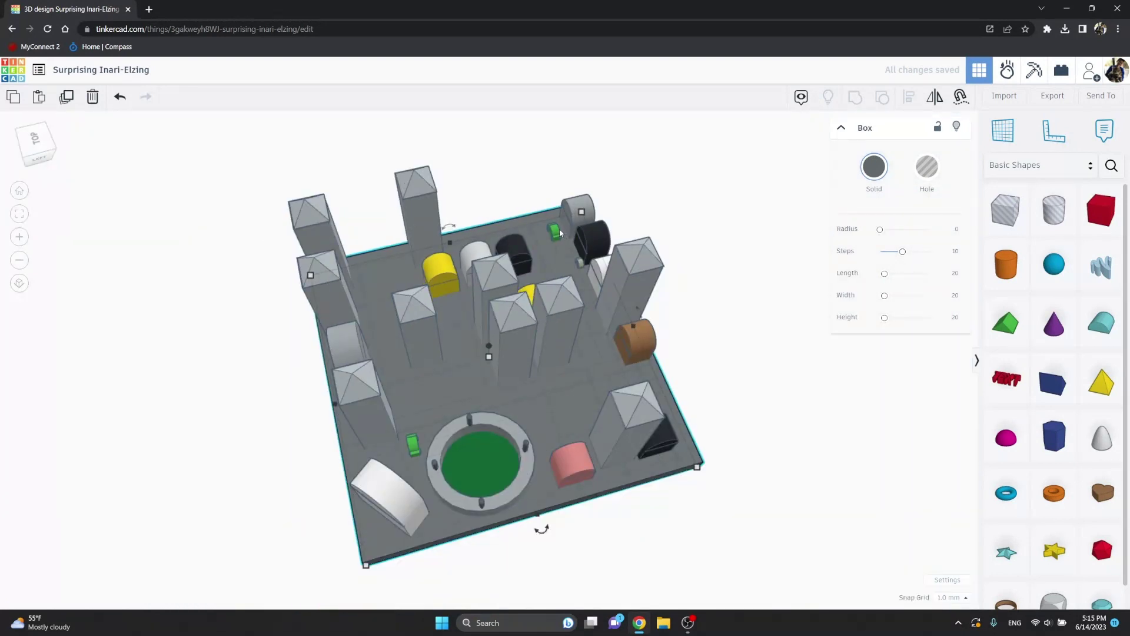
left_click(554, 232)
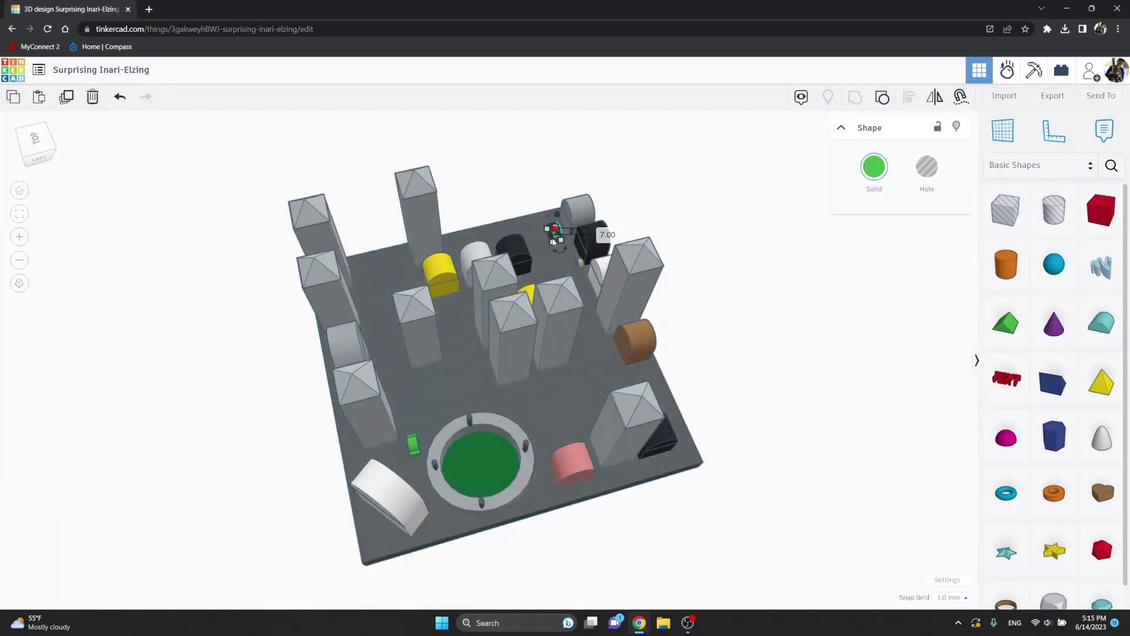
key("Delete")
left_click(412, 446)
key("Delete")
Step: Move the small pale car off the street to just beyond the base plate's right edge
left_click_drag(582, 285, 605, 378)
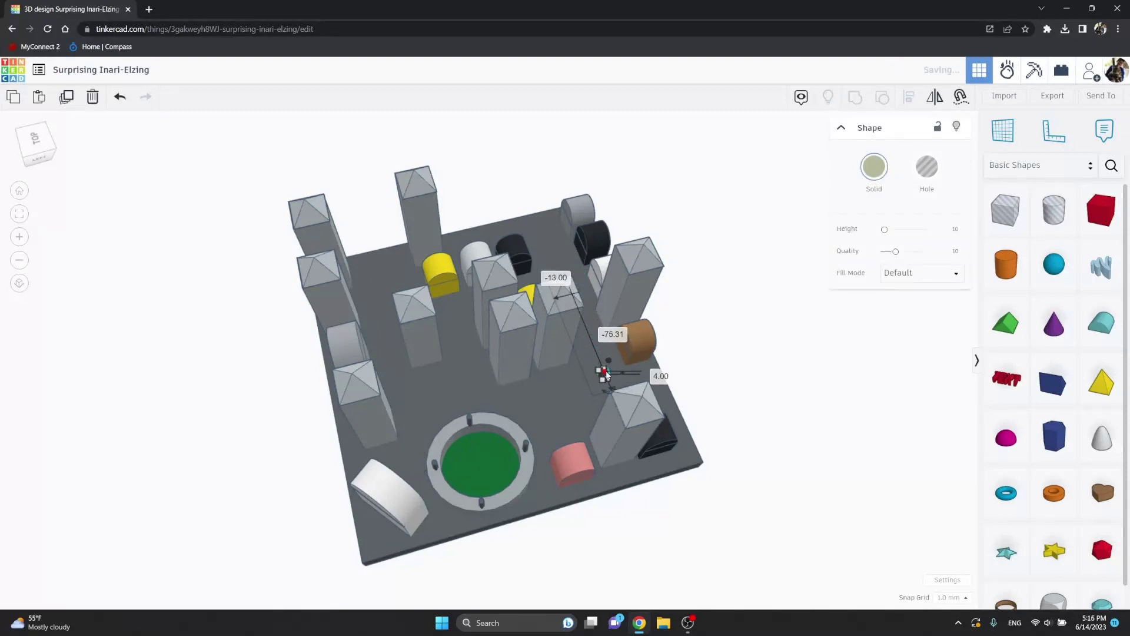
scroll(602, 376, "up", 2)
scroll(603, 375, "up", 2)
scroll(602, 373, "up", 2)
scroll(603, 374, "up", 2)
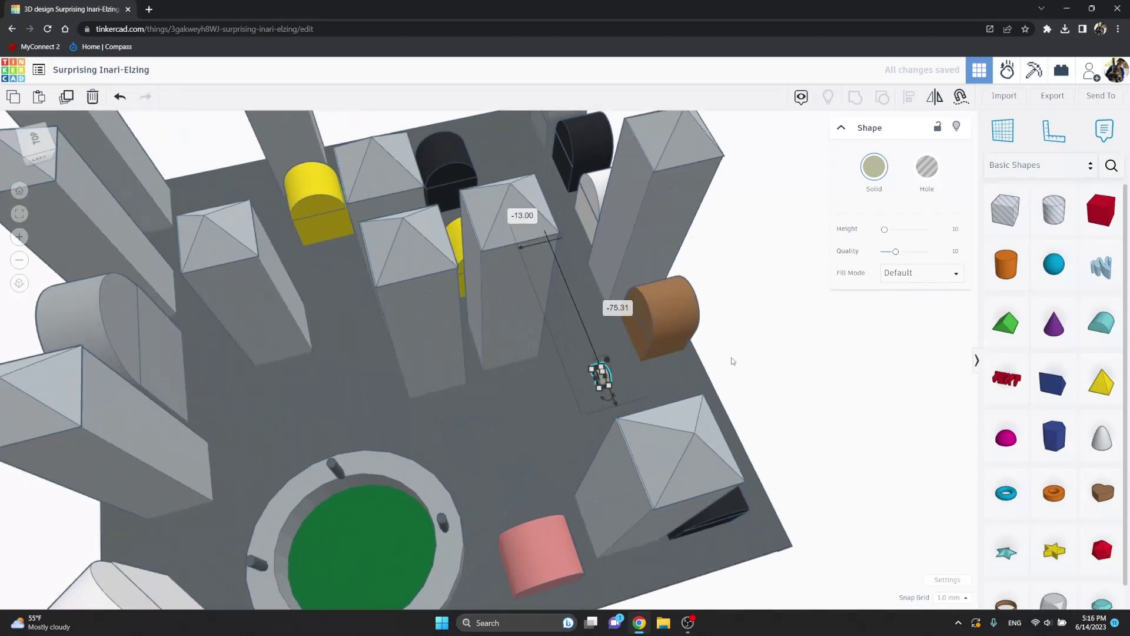
key("Escape")
scroll(600, 384, "up", 2)
scroll(765, 403, "up", 2)
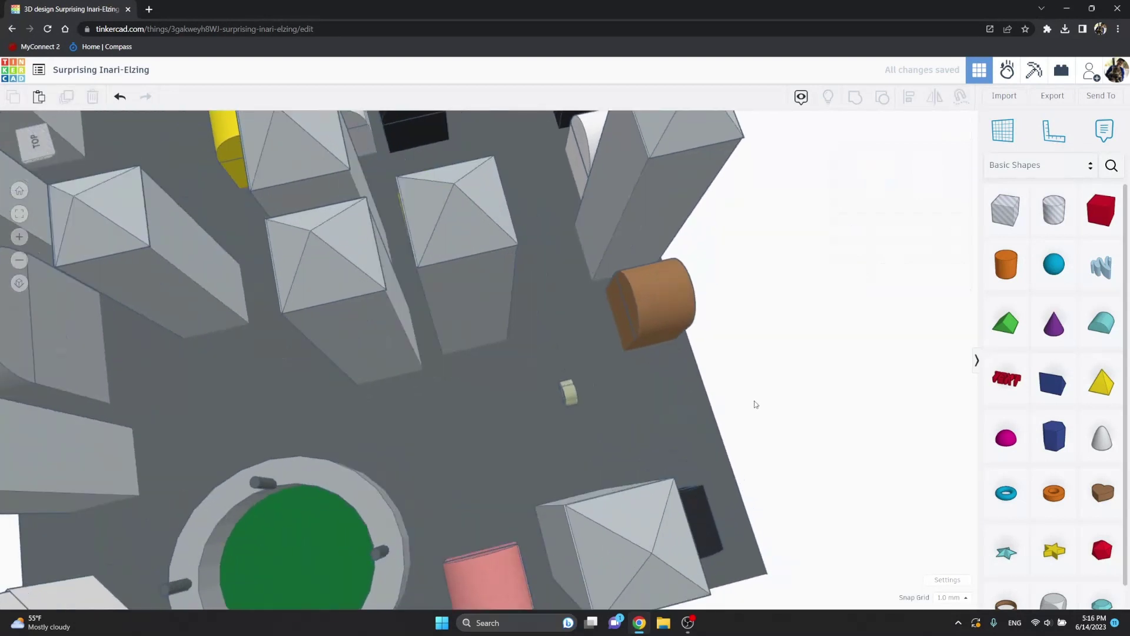
left_click_drag(566, 391, 788, 391)
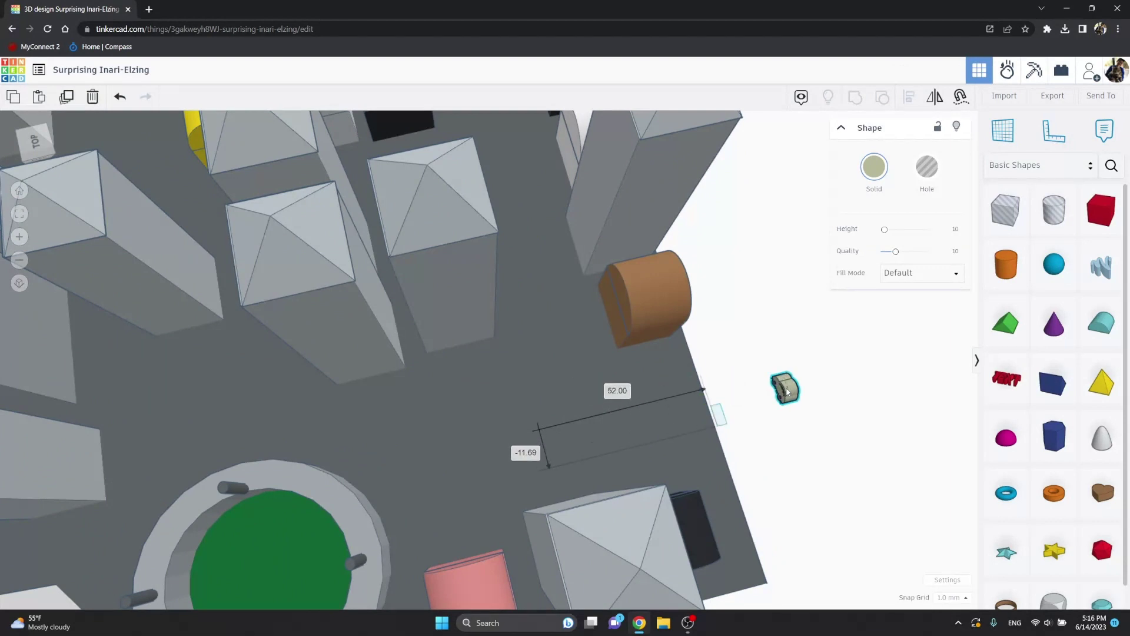
right_click_drag(661, 380, 270, 158)
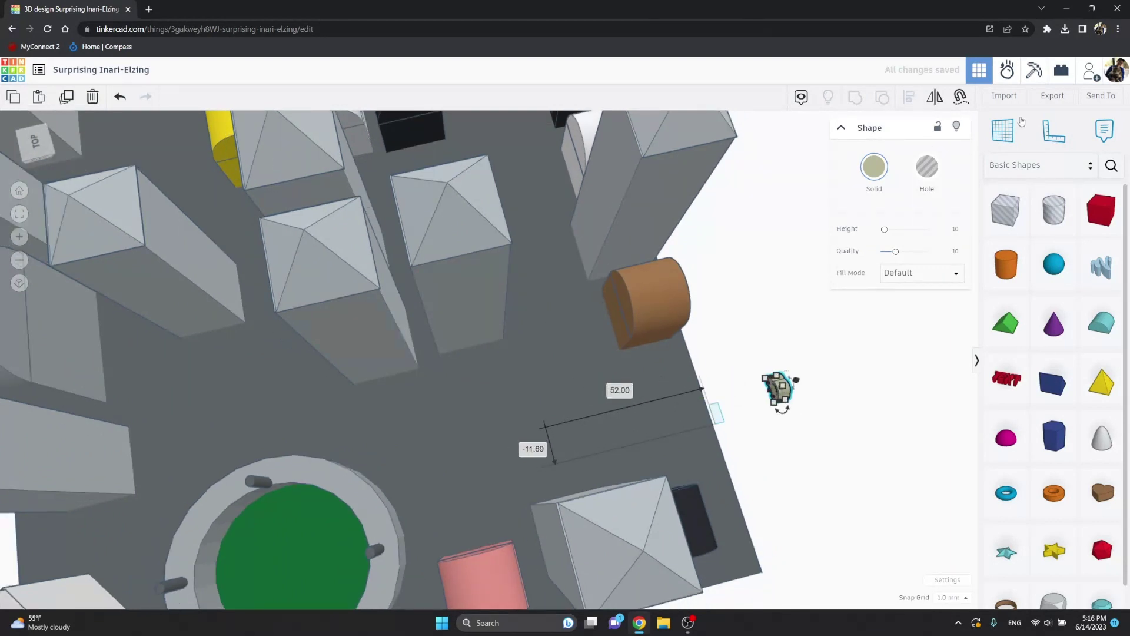
Step: Import iconmonstr-building-15.svg from Downloads into the city as a small building shape
left_click(1005, 95)
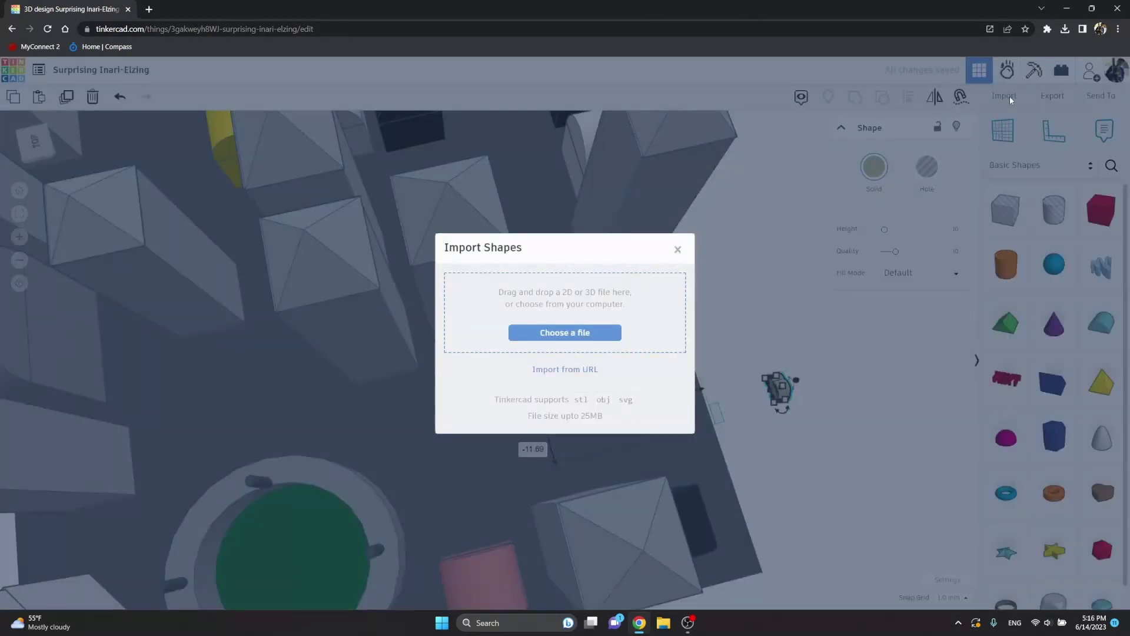
left_click(583, 341)
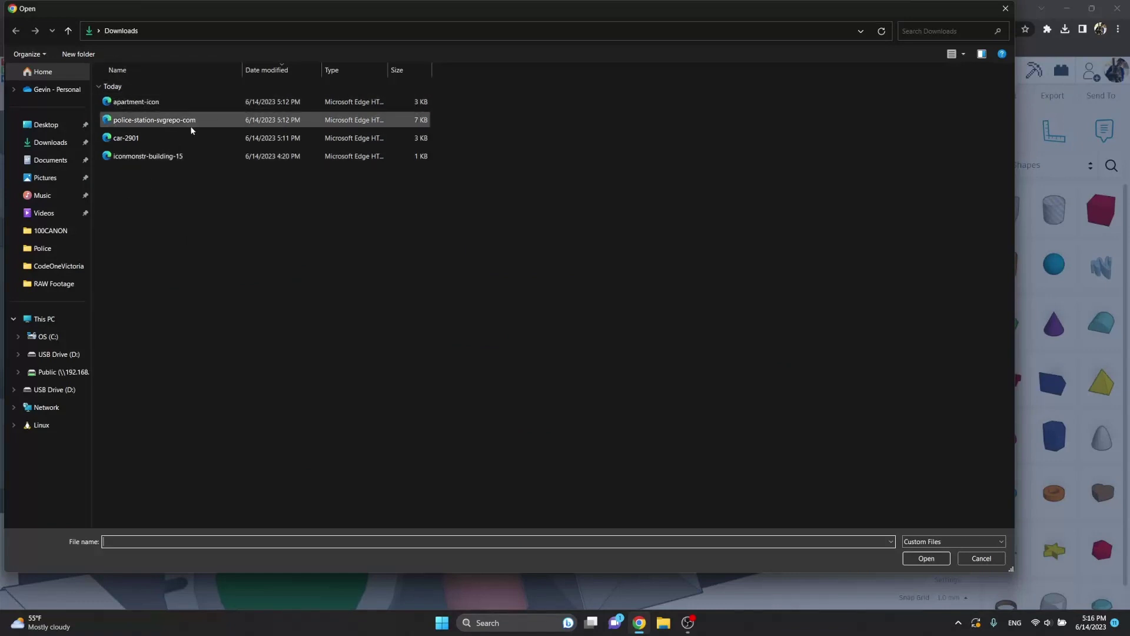
double_click(139, 156)
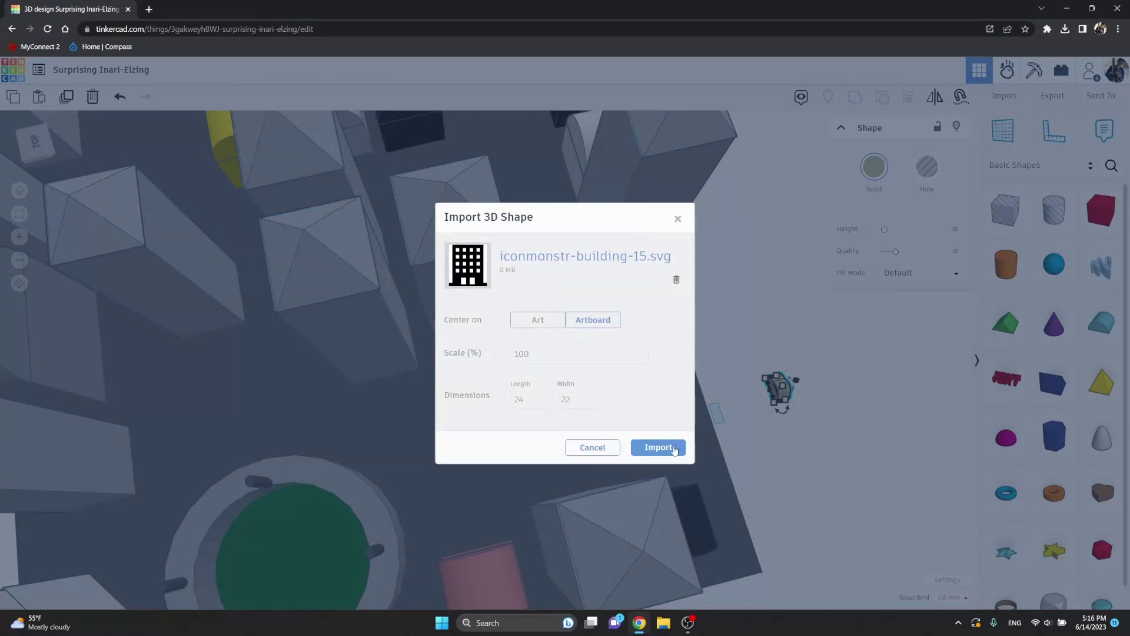
left_click(658, 447)
right_click_drag(552, 416, 353, 346)
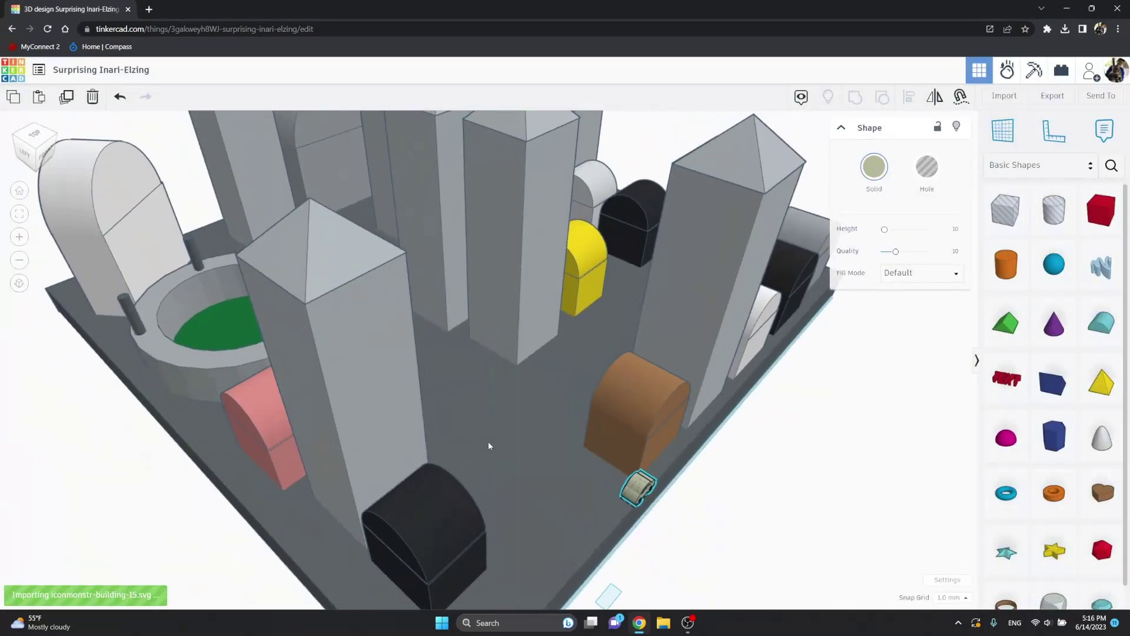
left_click(709, 481)
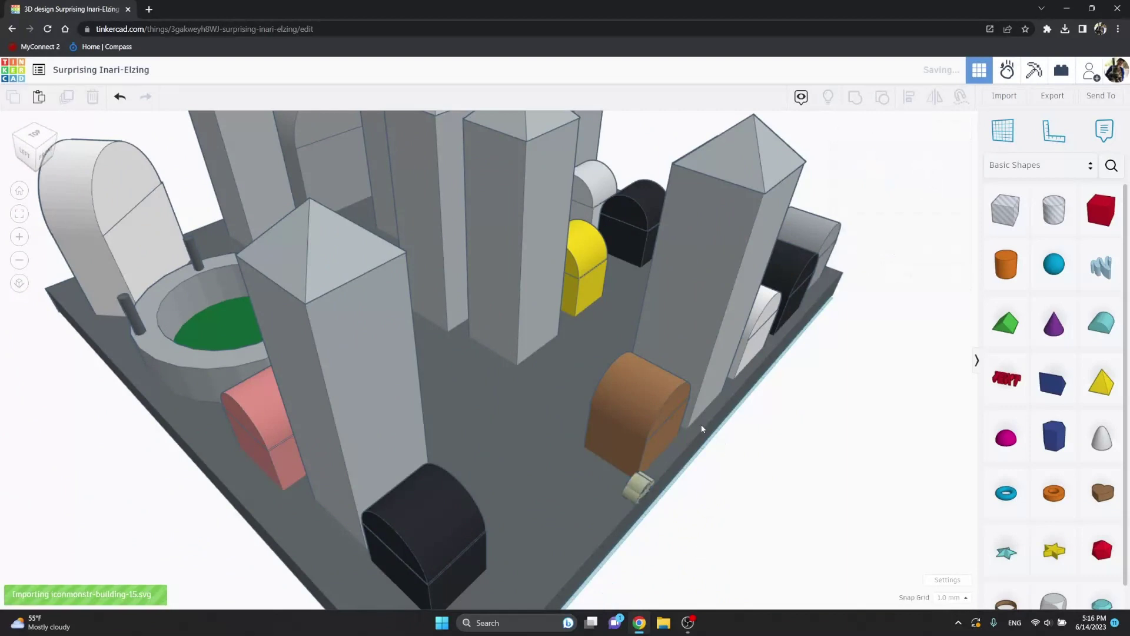
right_click_drag(696, 426, 614, 439)
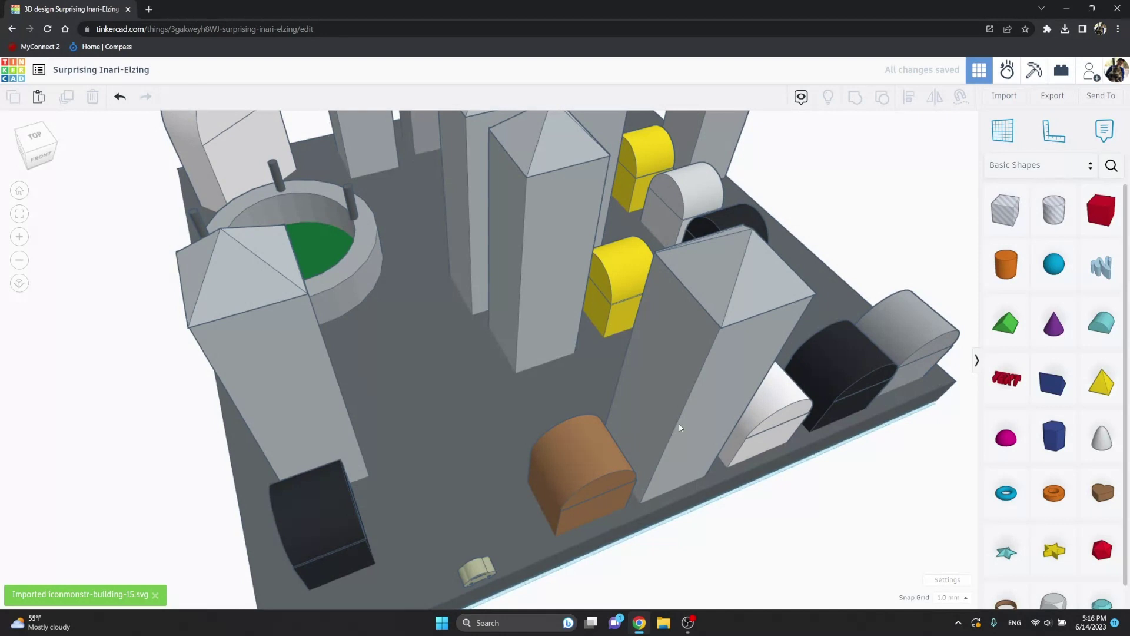
Step: Lift the imported pink building grid from under the base plate up onto the city
left_click(679, 422)
right_click_drag(840, 381, 896, 316)
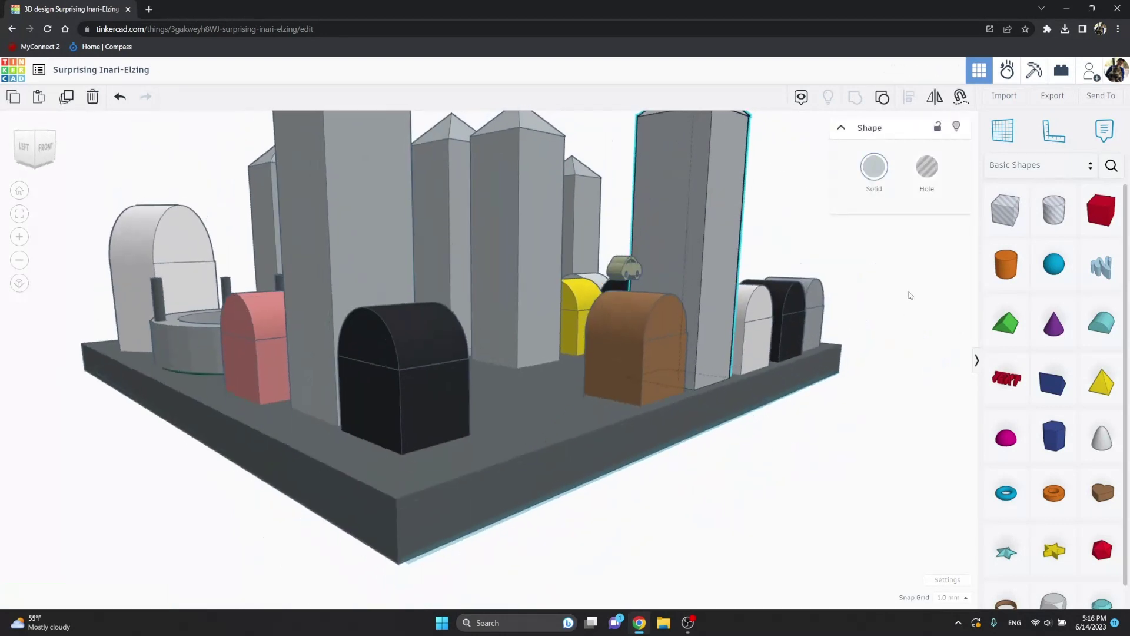
mouse_move(911, 292)
right_mouse_down()
mouse_move(665, 405)
mouse_move(526, 426)
right_mouse_up()
scroll(527, 418, "up", 6)
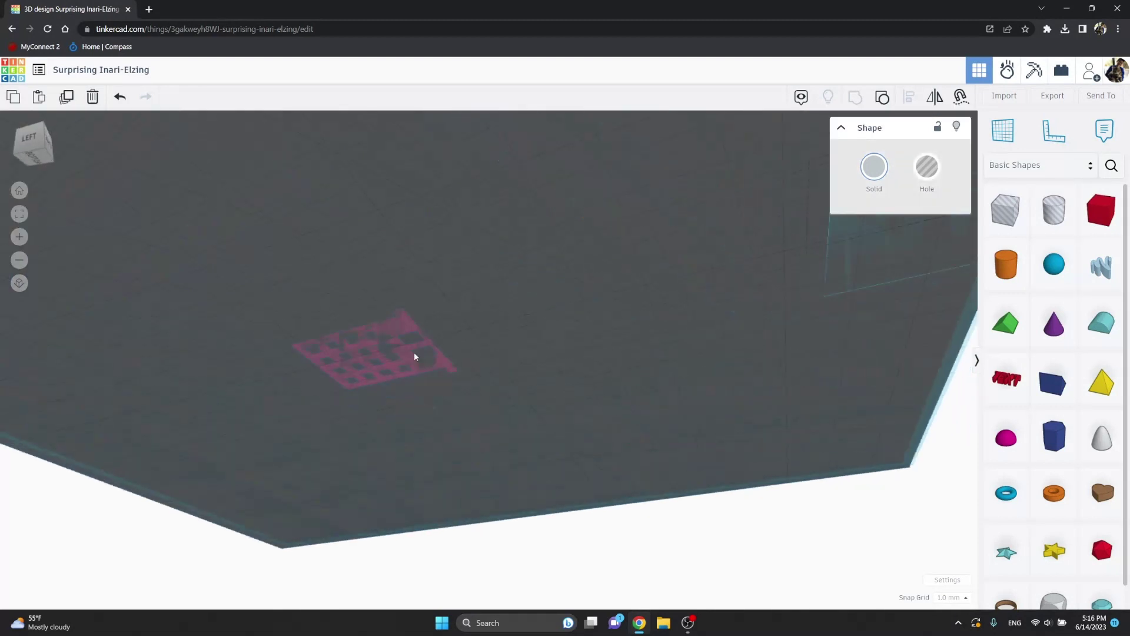
left_click(358, 347)
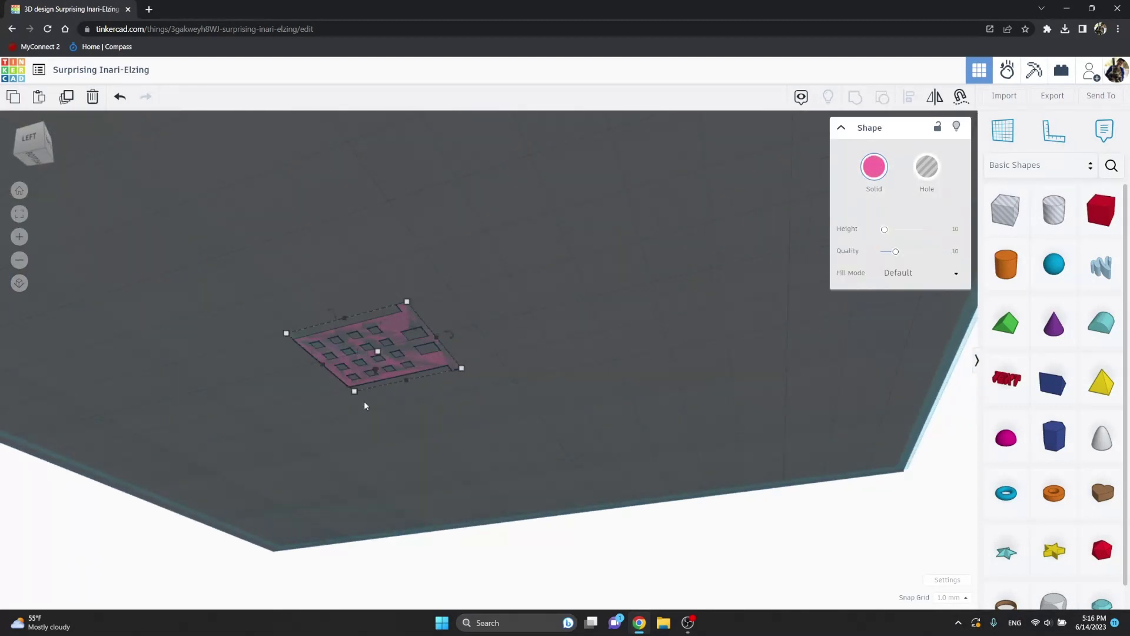
right_click_drag(365, 412, 210, 487)
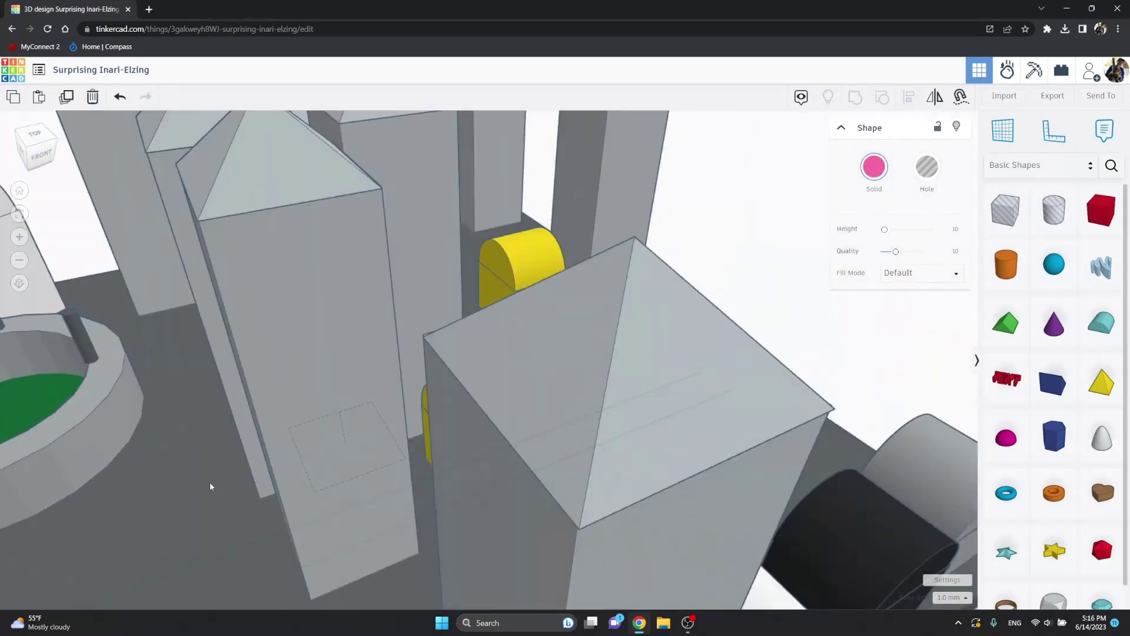
scroll(210, 491, "down", 3)
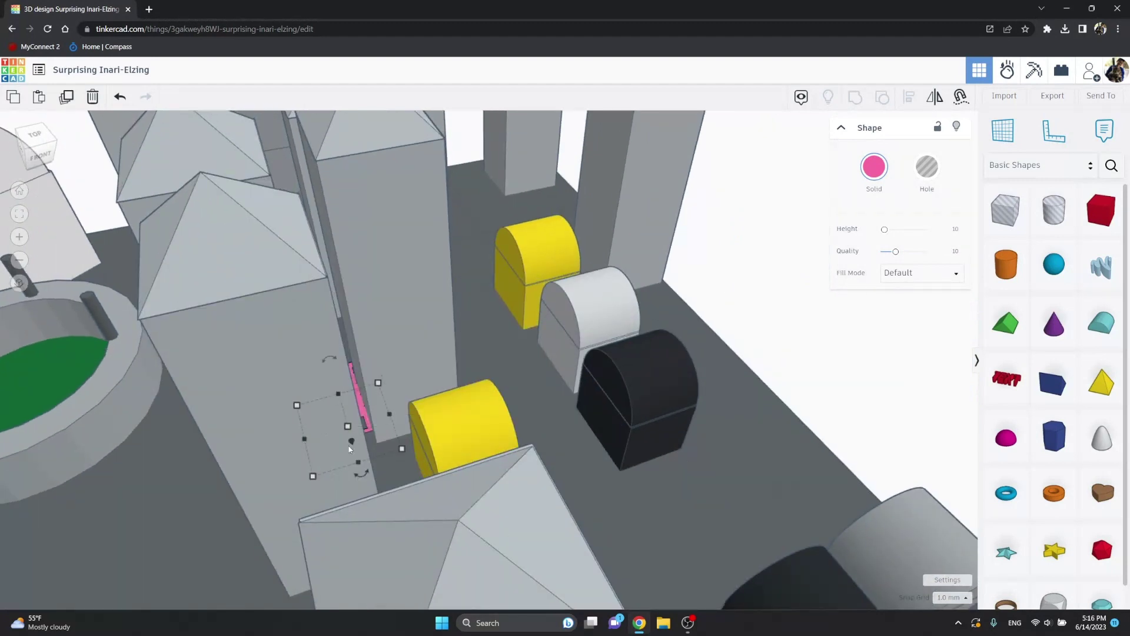
left_click_drag(352, 441, 370, 278)
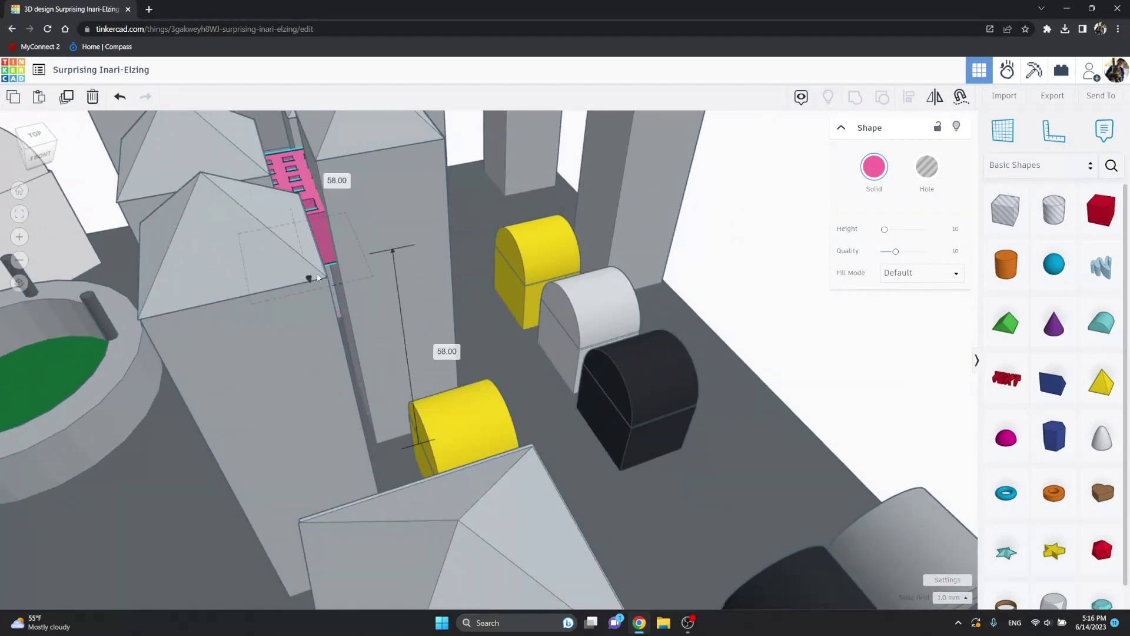
Step: Delete the white wedge and the black block together
mouse_move(370, 277)
right_mouse_down()
mouse_move(443, 355)
mouse_move(588, 436)
right_mouse_up()
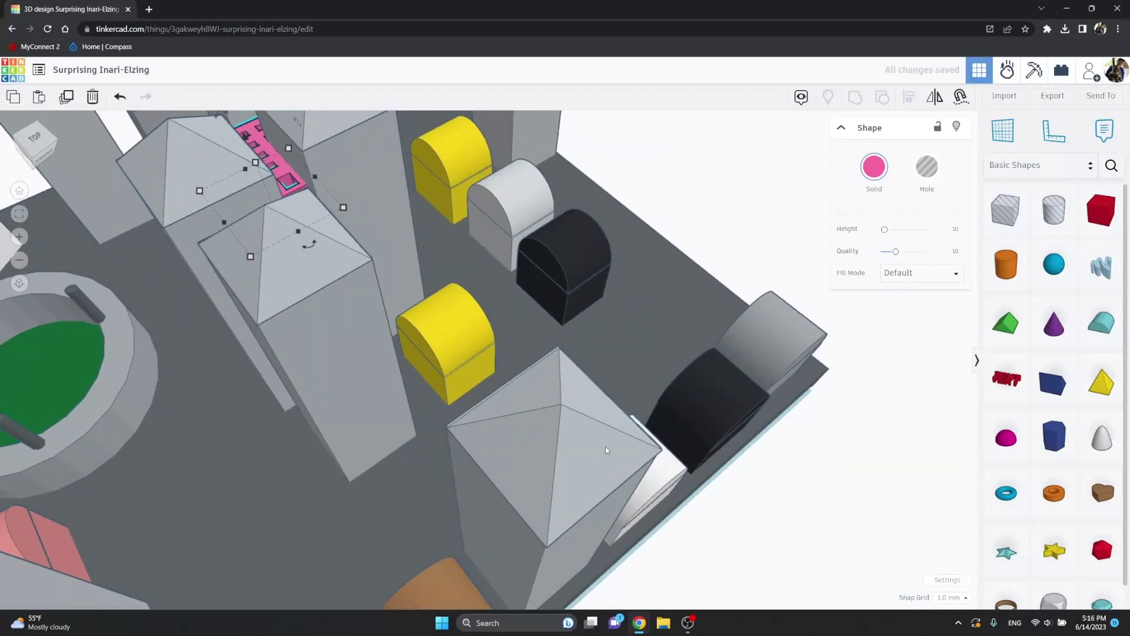
left_click(667, 469)
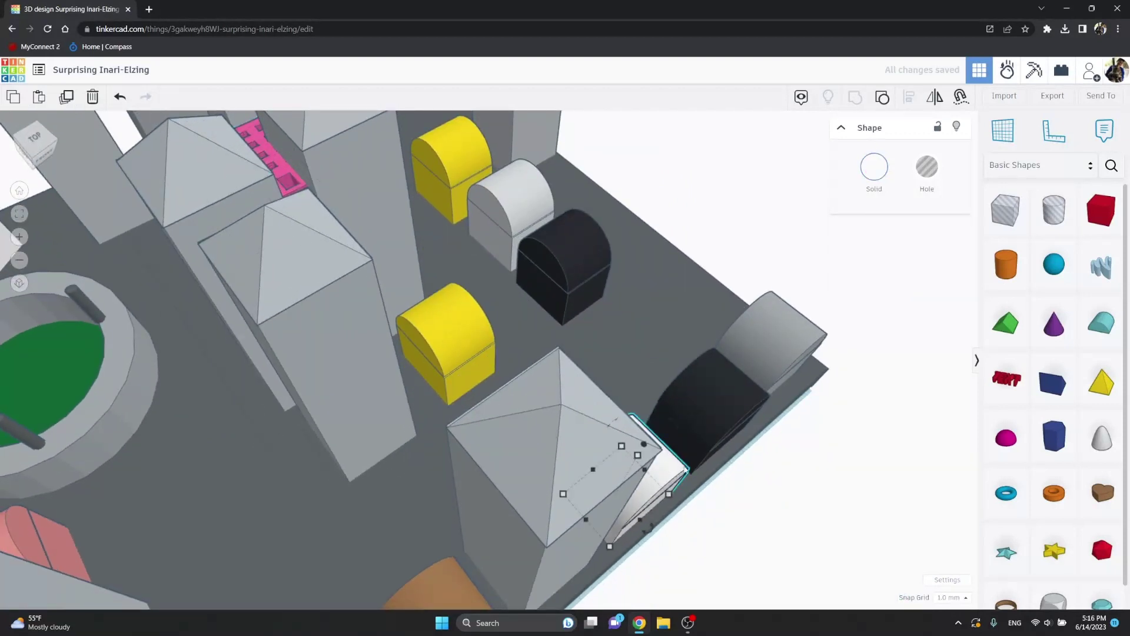
left_click(707, 421, "shift")
key("Delete")
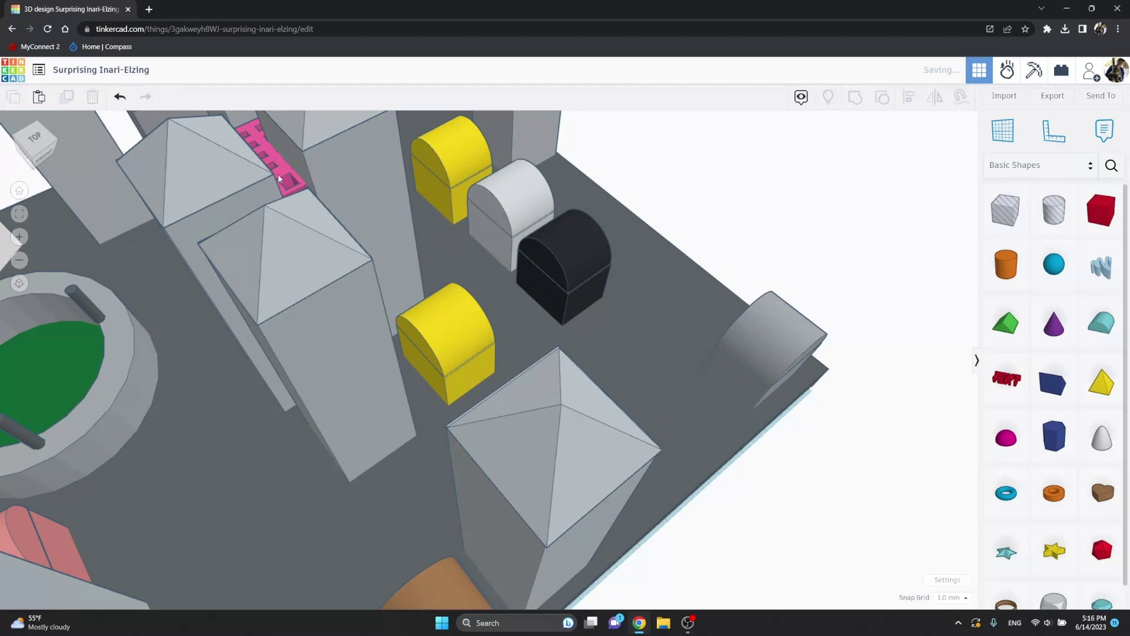
Step: Move the pink building into the open street area and stand it upright at 90°
mouse_move(285, 168)
left_mouse_down()
mouse_move(670, 316)
mouse_move(707, 344)
left_mouse_up()
right_click_drag(734, 358, 699, 356)
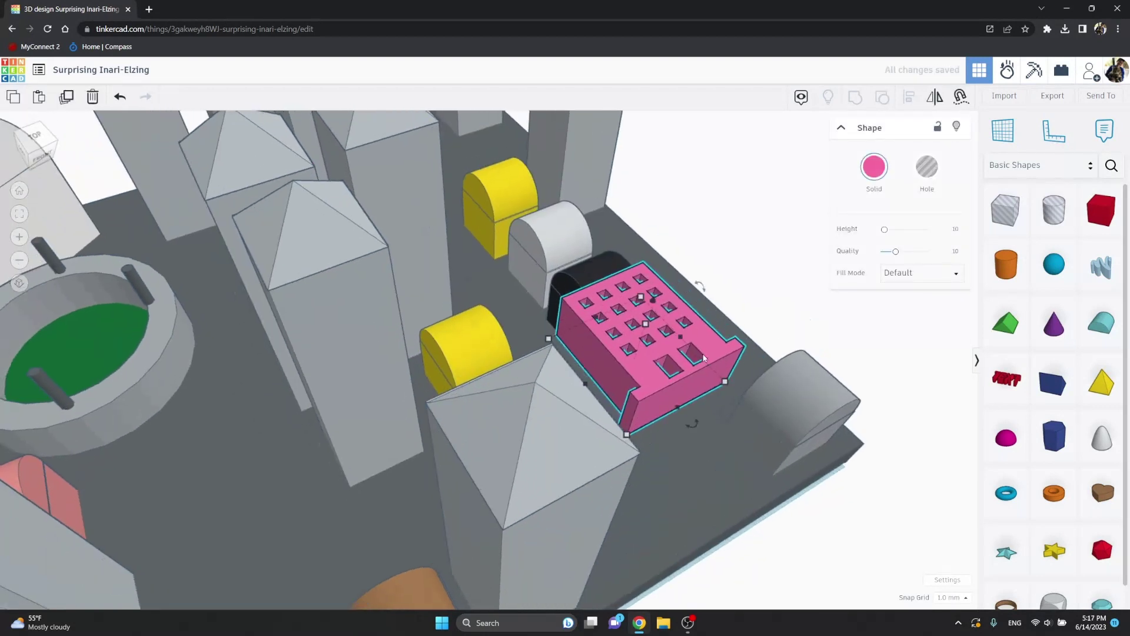
left_click_drag(698, 288, 712, 308)
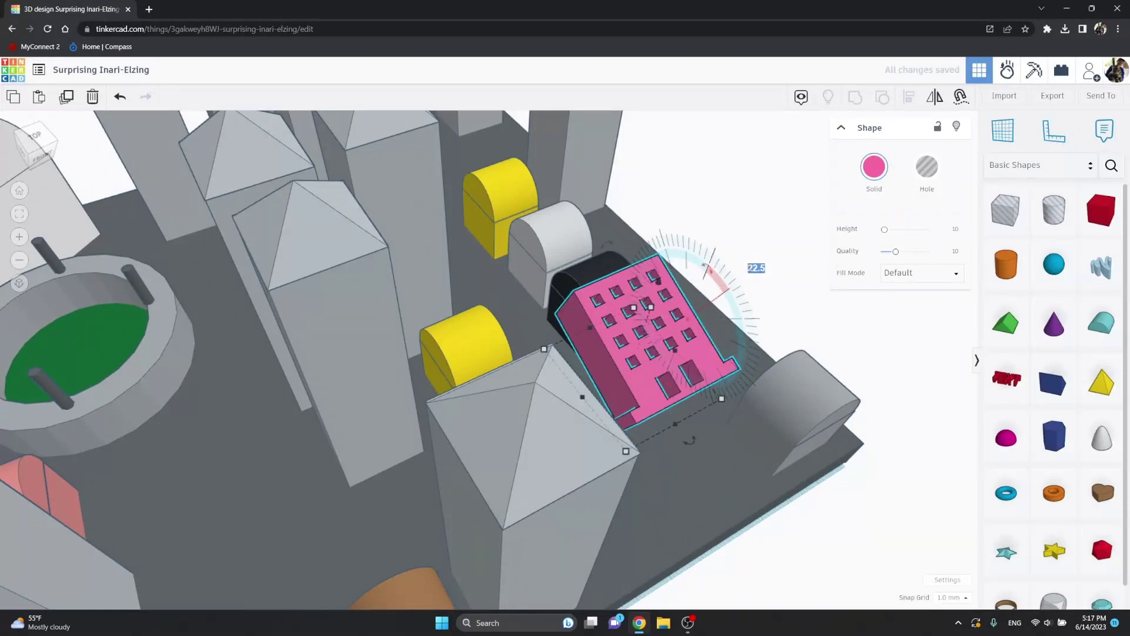
key("Return")
left_click_drag(666, 354, 719, 415)
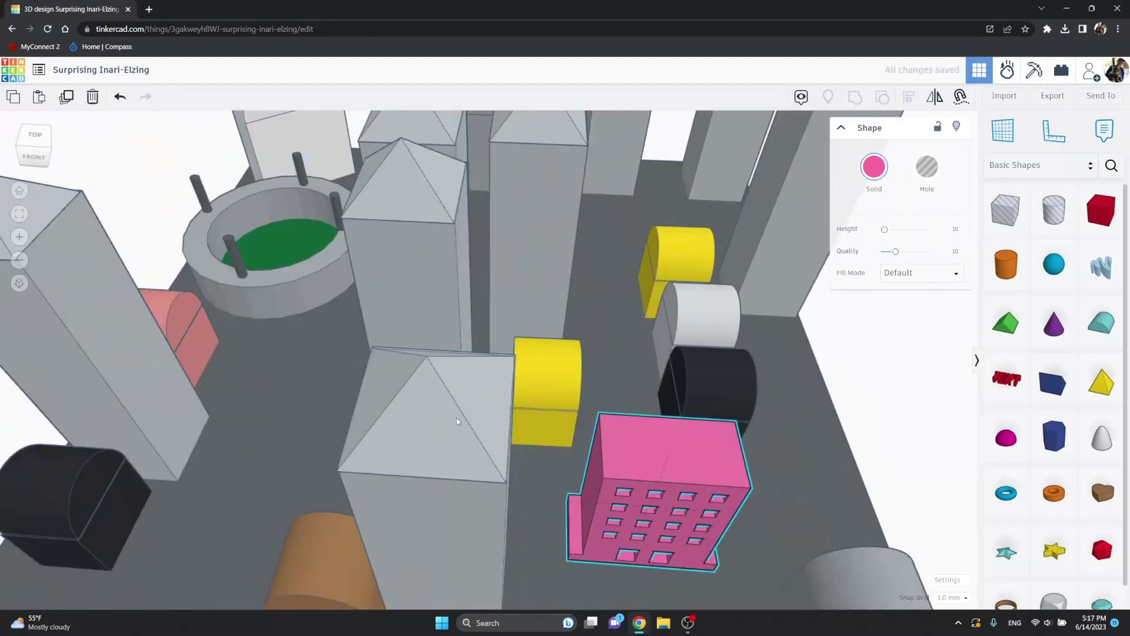
Step: Resize the pink building to width 38, taller and deeper, standing among the grey towers
right_click_drag(605, 407, 356, 408)
scroll(356, 409, "up", 5)
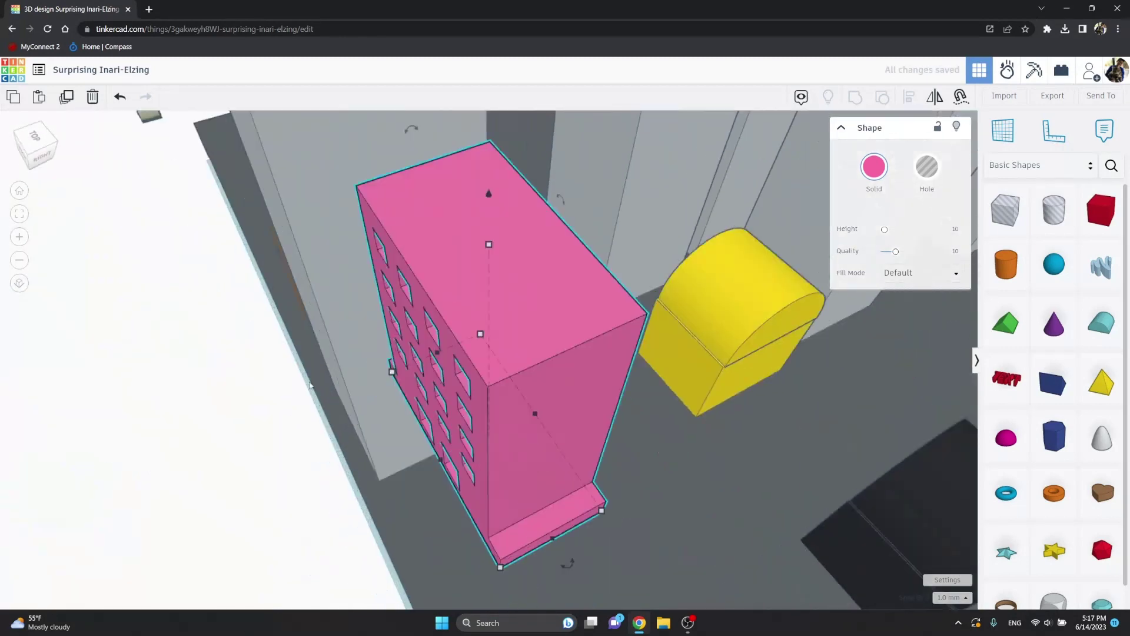
right_click_drag(293, 381, 2, 393)
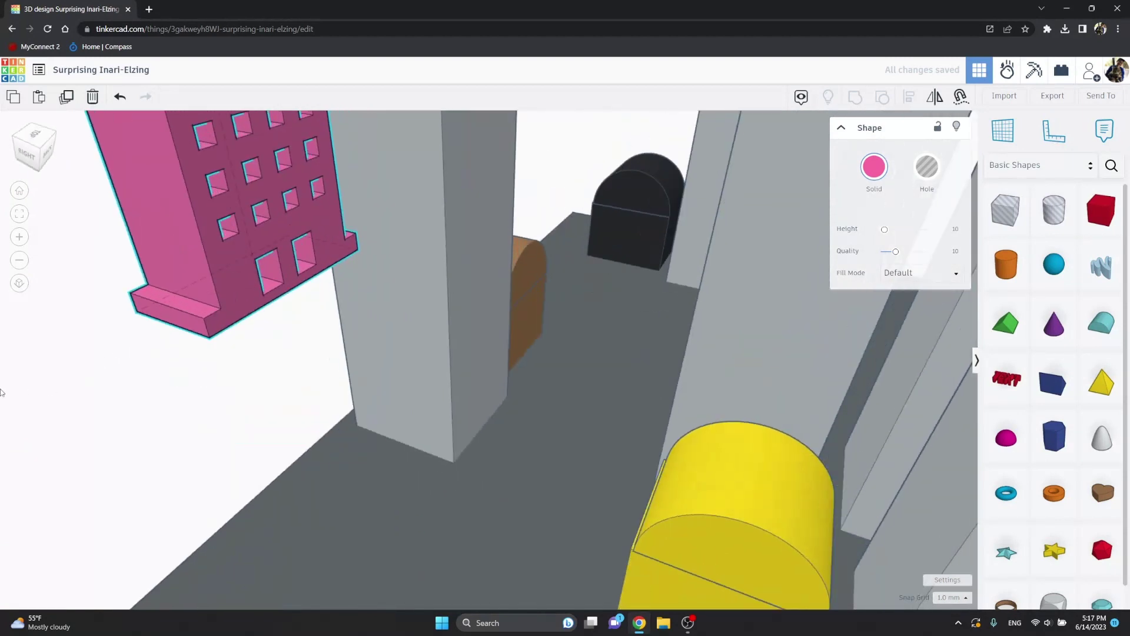
key("f")
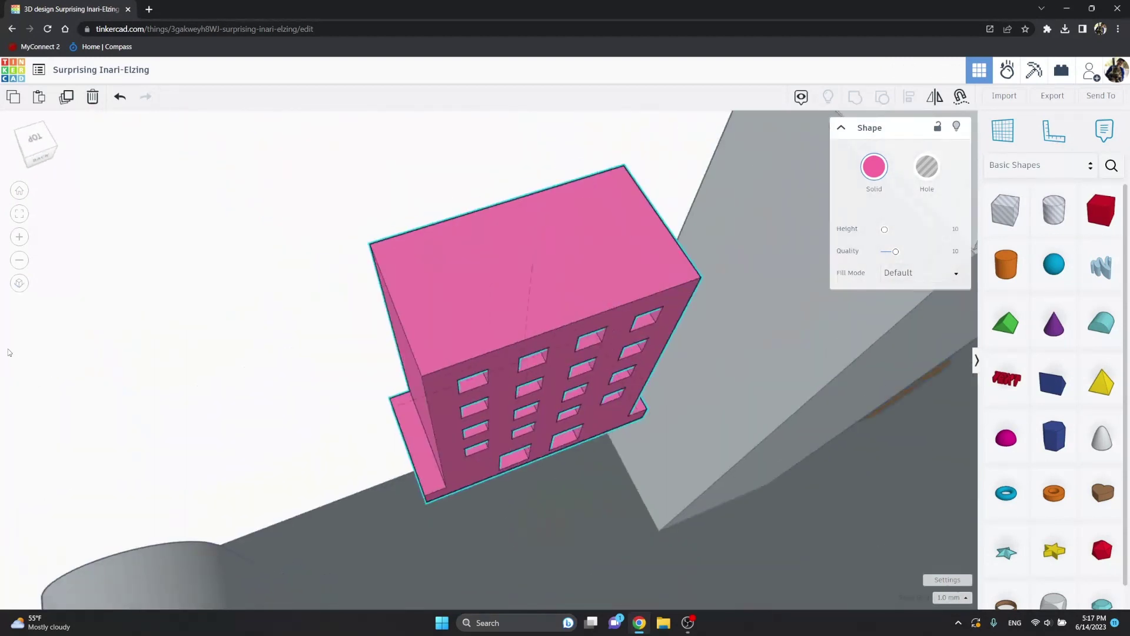
scroll(302, 480, "down", 3)
scroll(291, 487, "down", 3)
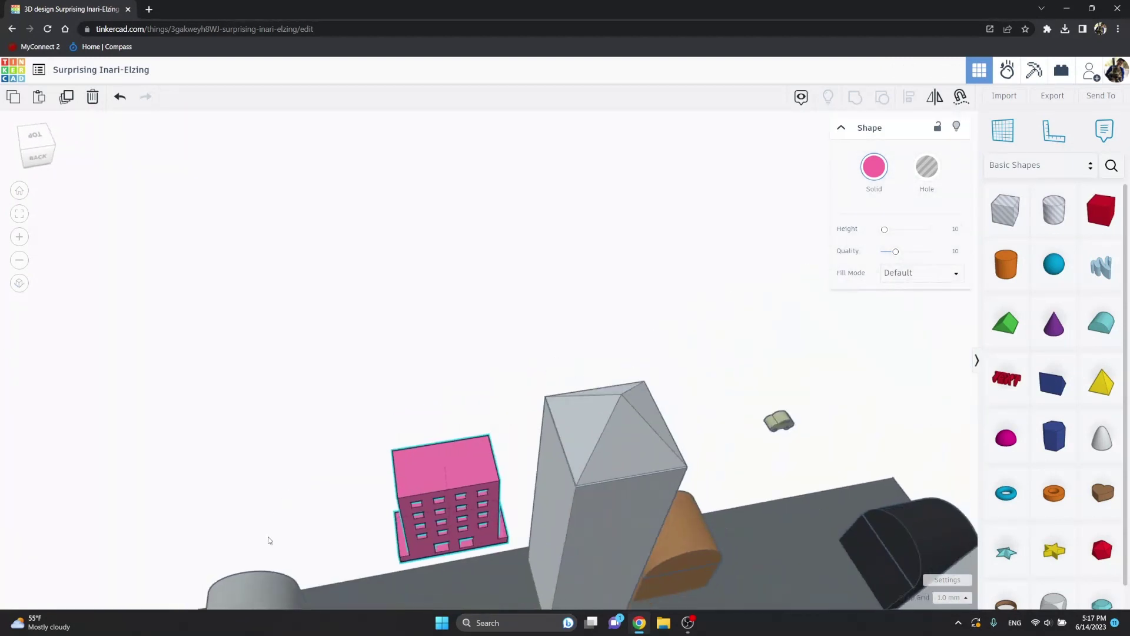
key("f")
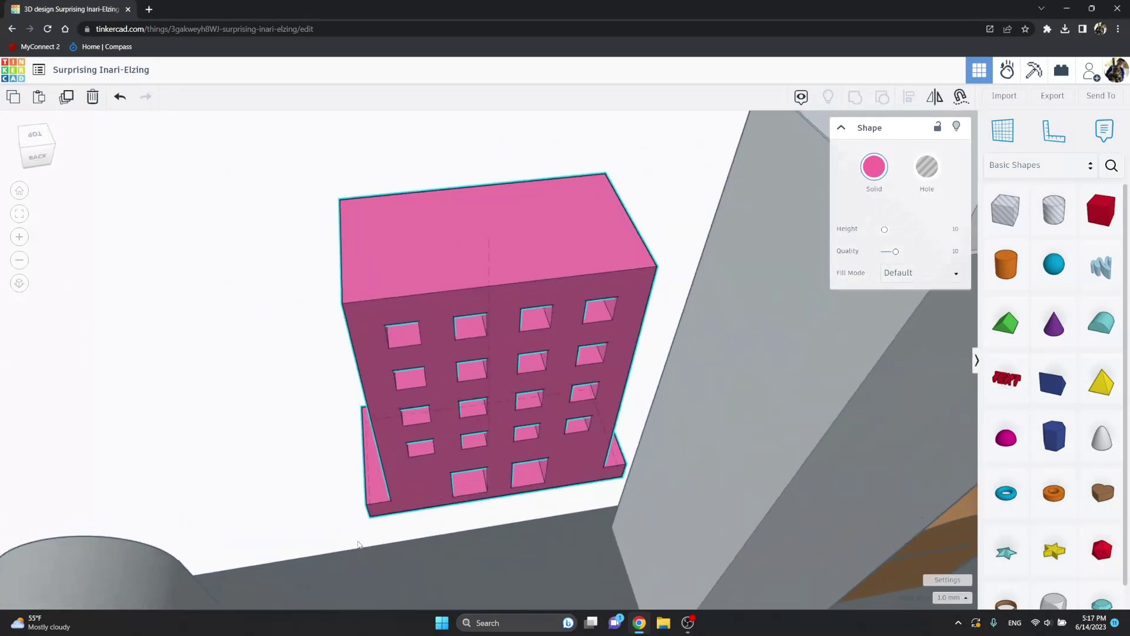
right_click_drag(492, 220, 551, 540)
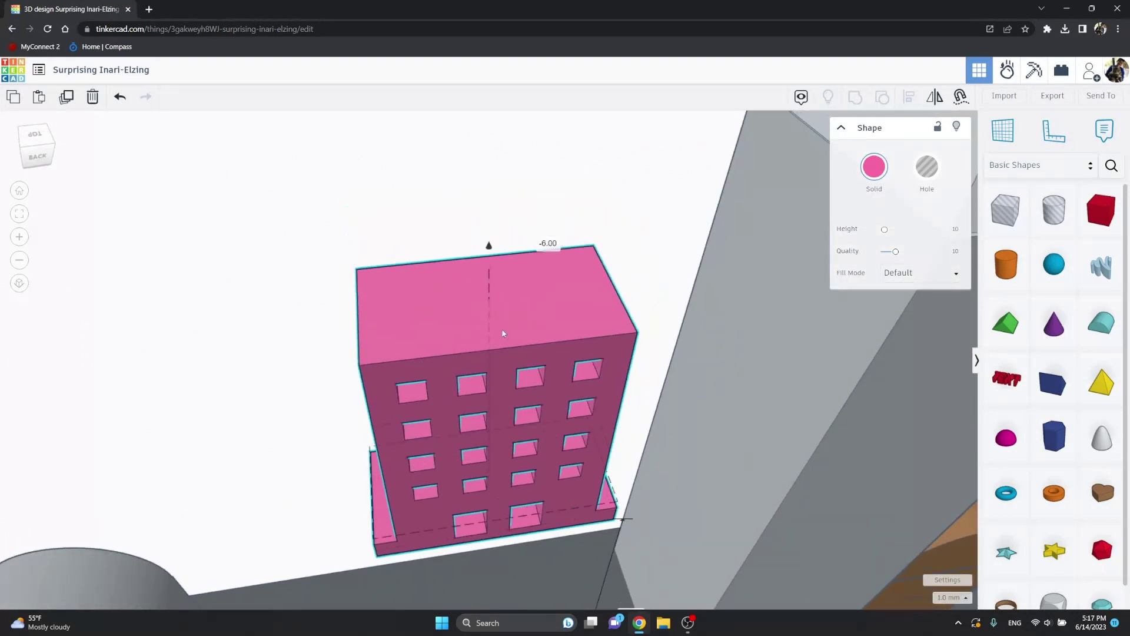
scroll(552, 541, "up", 3)
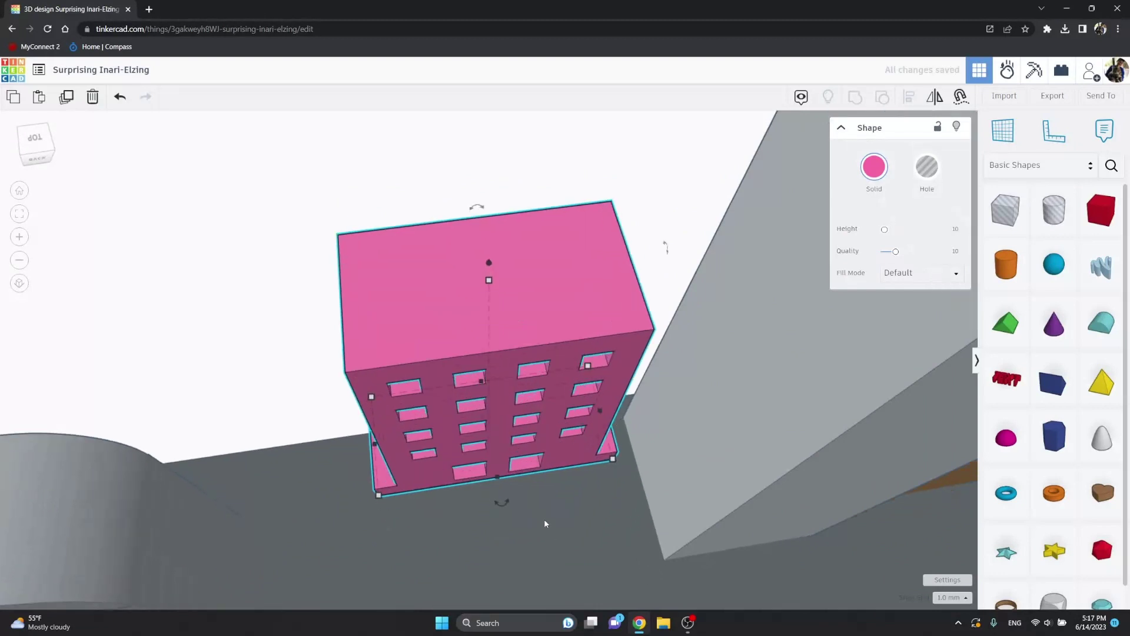
left_click_drag(490, 255, 494, 427)
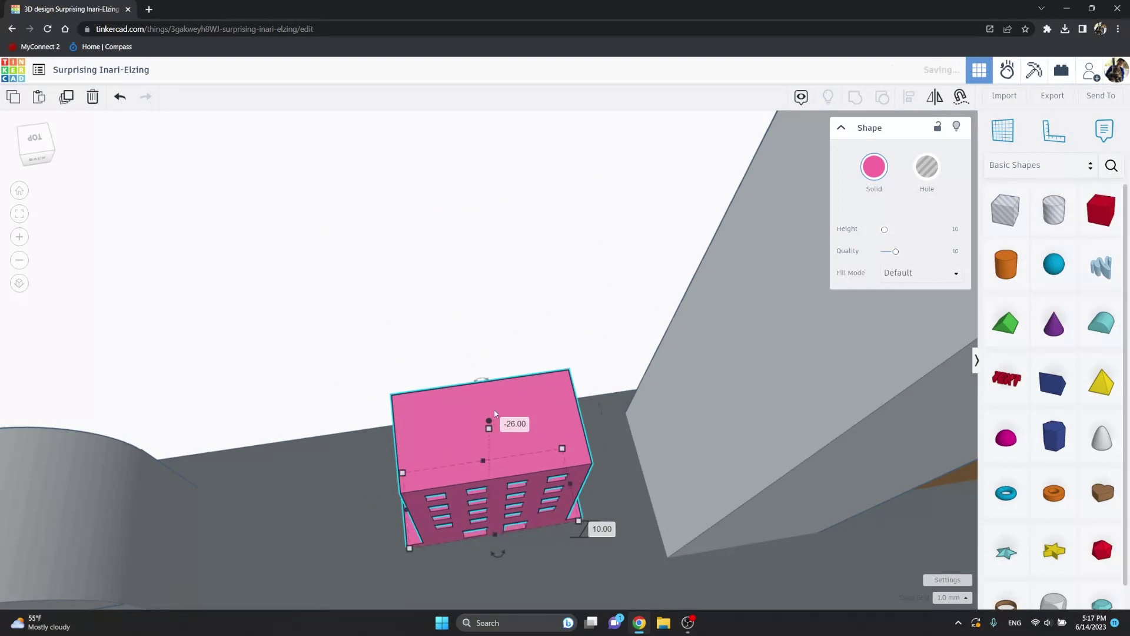
mouse_move(493, 423)
left_mouse_down()
mouse_move(503, 252)
mouse_move(489, 182)
left_mouse_up()
left_click_drag(367, 513, 283, 519)
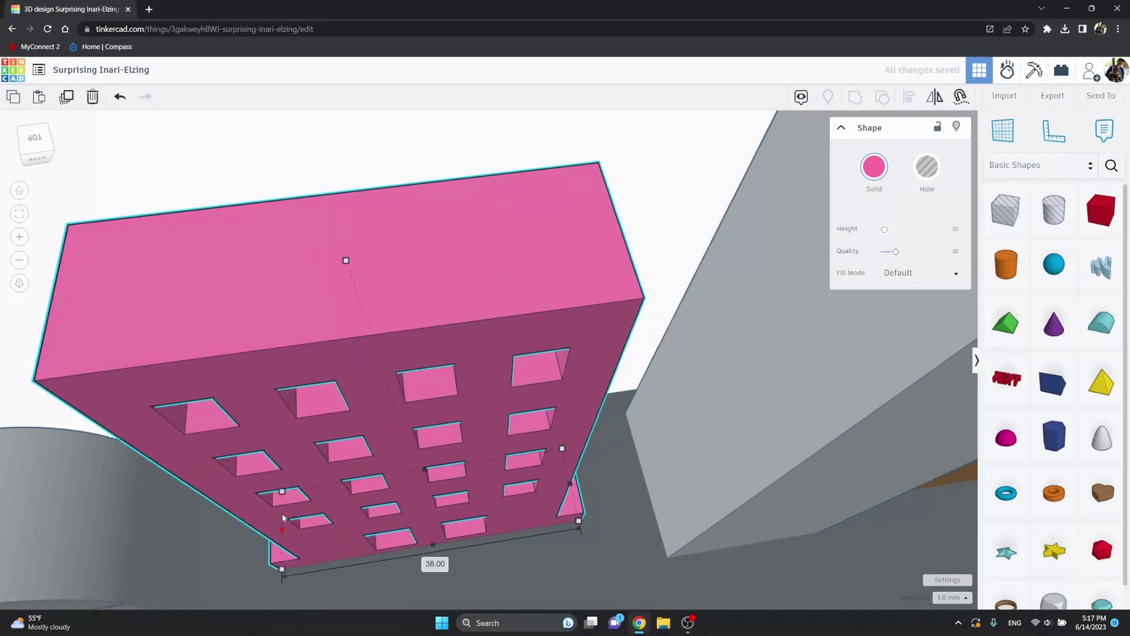
left_click_drag(347, 261, 409, 447)
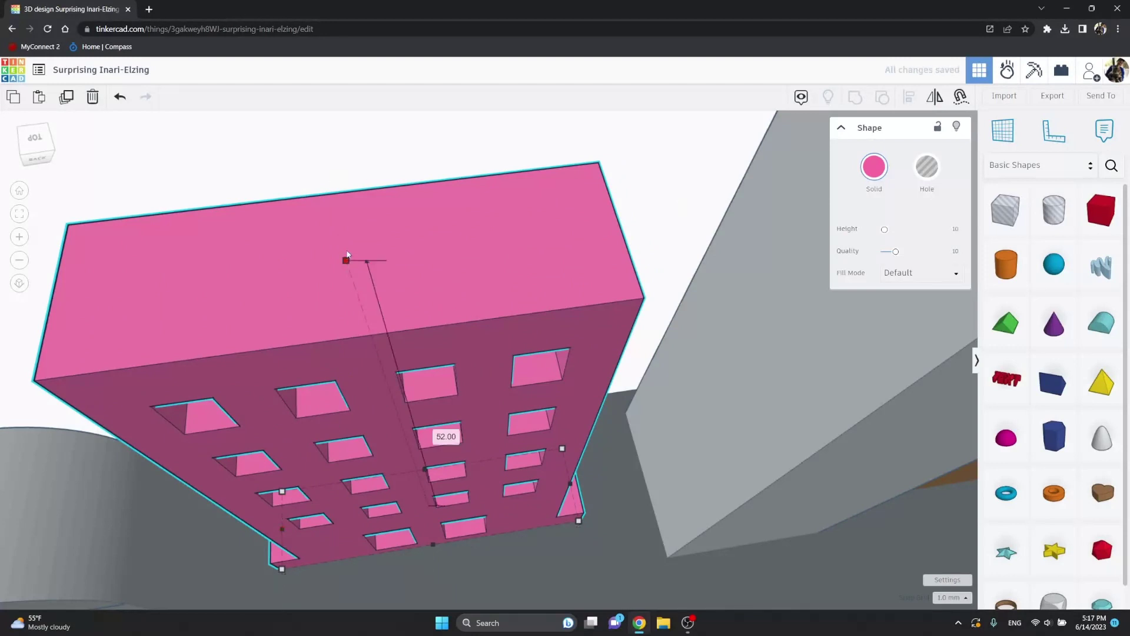
left_click_drag(434, 554, 439, 567)
mouse_move(581, 406)
right_mouse_down()
mouse_move(770, 378)
mouse_move(819, 379)
mouse_move(814, 390)
right_mouse_up()
scroll(813, 389, "down", 3)
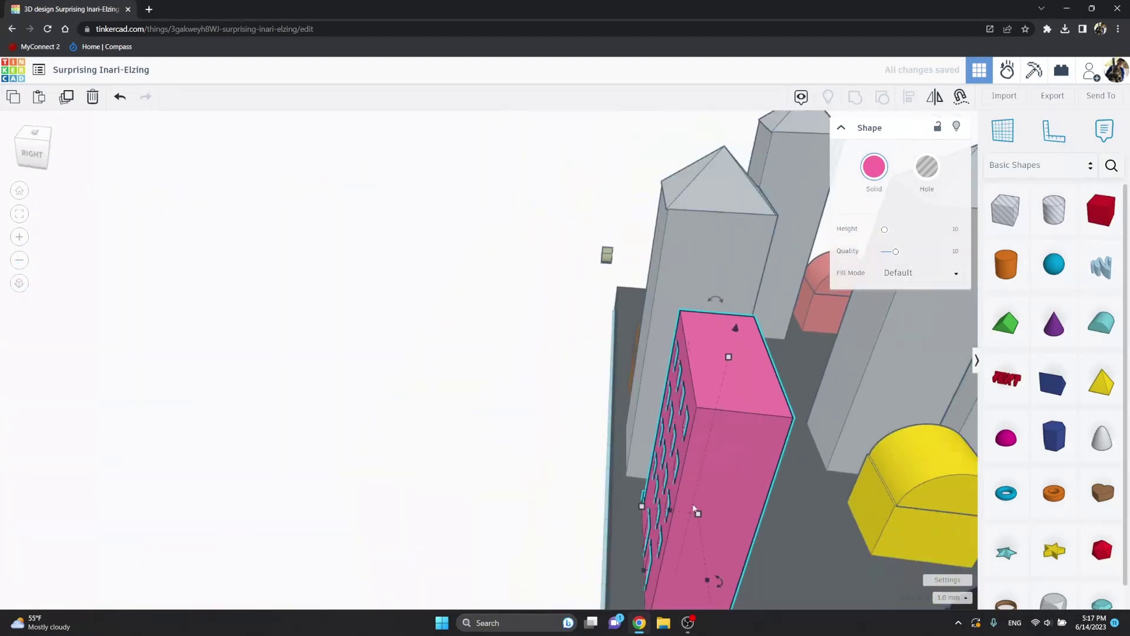
Step: Recolour the windowed building from pink to grey using the Solid colour presets
mouse_move(644, 573)
left_mouse_down()
mouse_move(629, 574)
mouse_move(645, 582)
left_mouse_up()
left_click(859, 172)
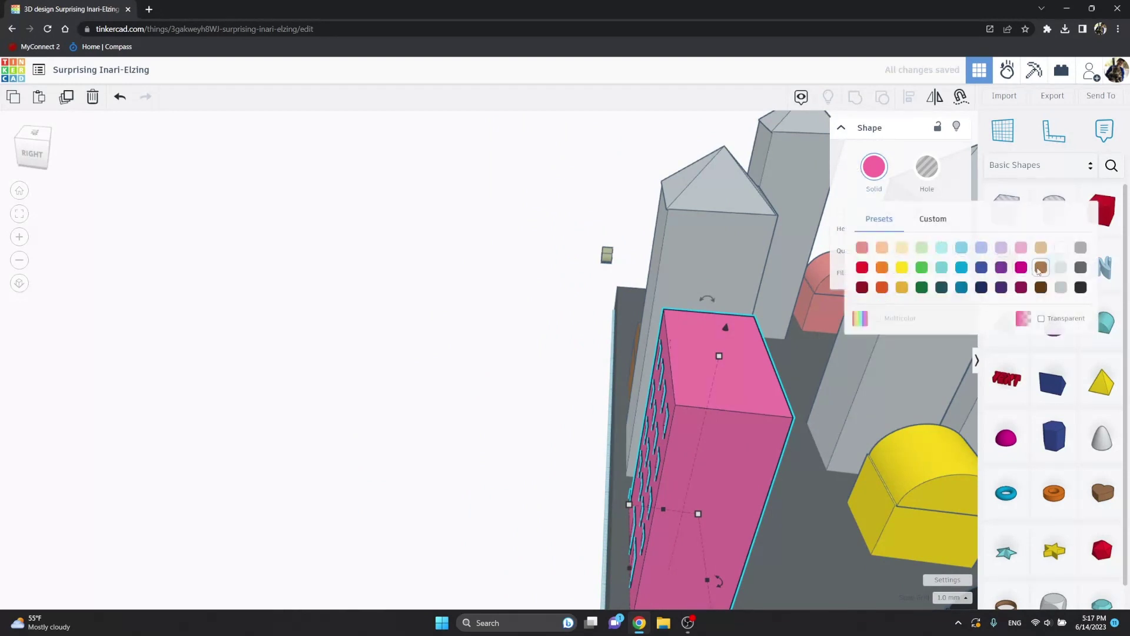
left_click(1042, 269)
left_click(874, 170)
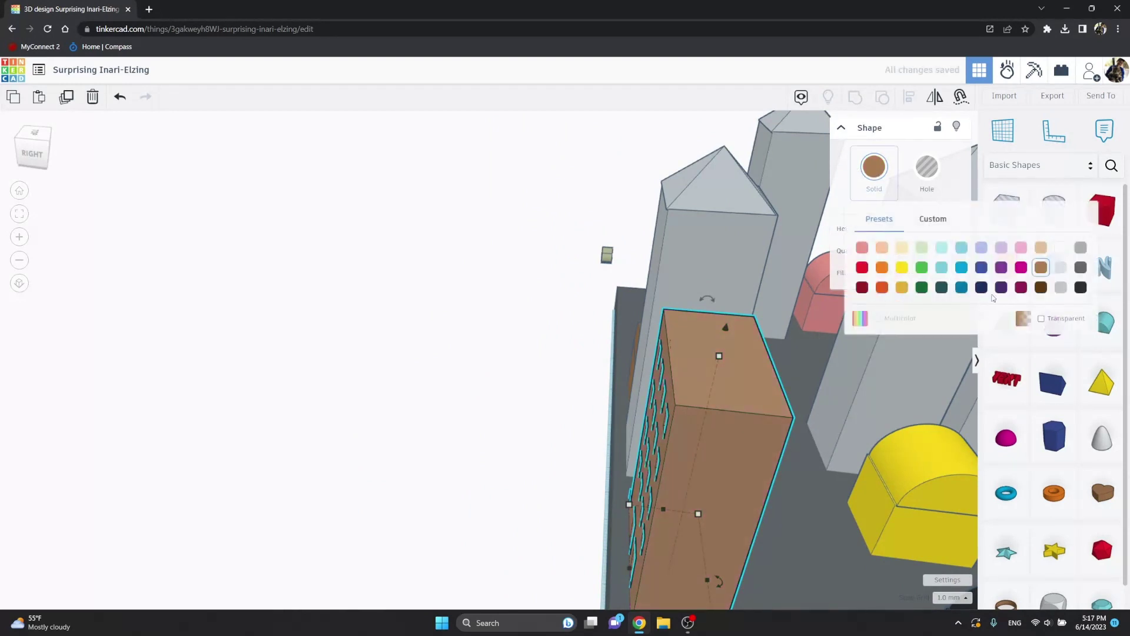
left_click(1081, 286)
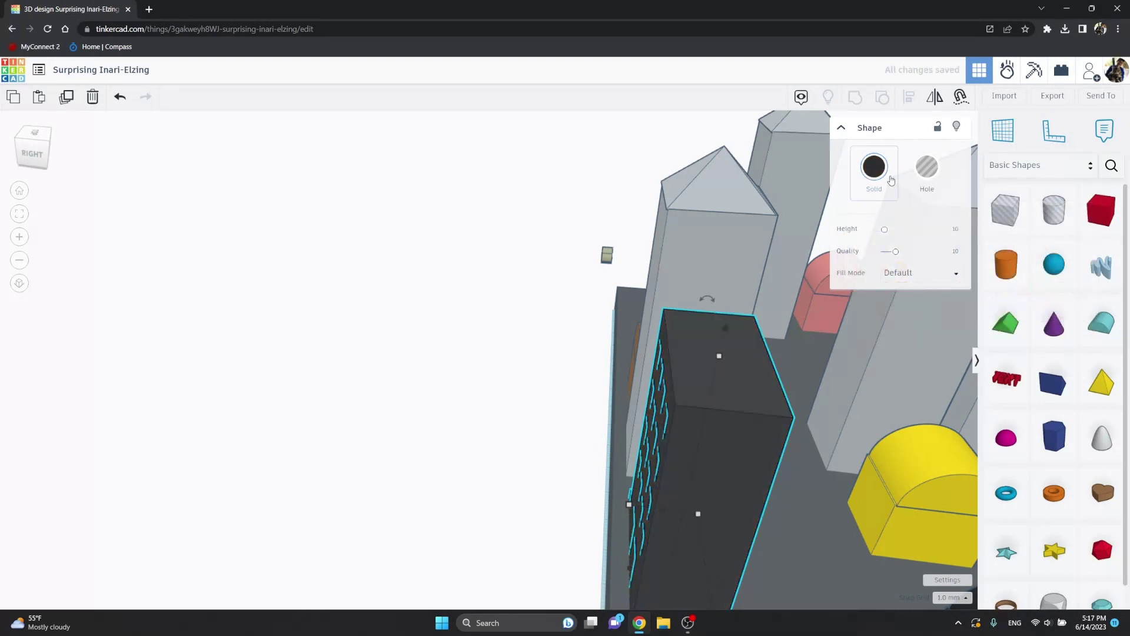
left_click(875, 168)
left_click(1080, 268)
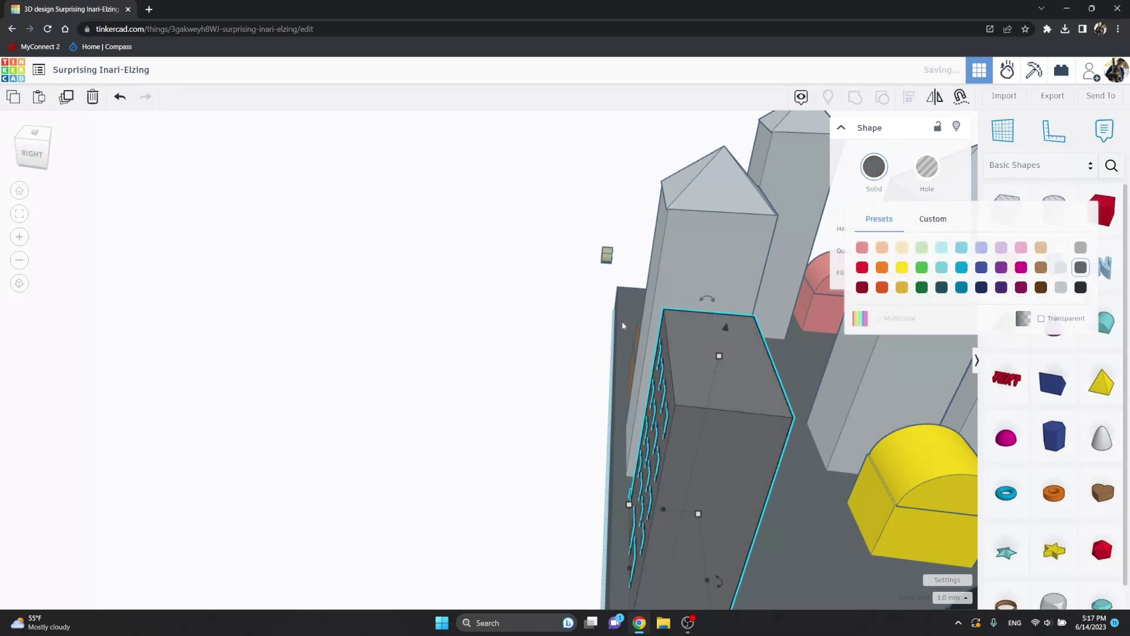
left_click(468, 352)
scroll(529, 344, "down", 5)
mouse_move(626, 333)
right_mouse_down()
mouse_move(758, 338)
mouse_move(580, 378)
mouse_move(462, 353)
mouse_move(762, 514)
mouse_move(755, 524)
right_mouse_up()
scroll(525, 370, "up", 5)
scroll(469, 351, "up", 2)
scroll(468, 352, "down", 3)
Step: Delete the black cylinder, then undo to restore it
left_click(750, 516)
key("Delete")
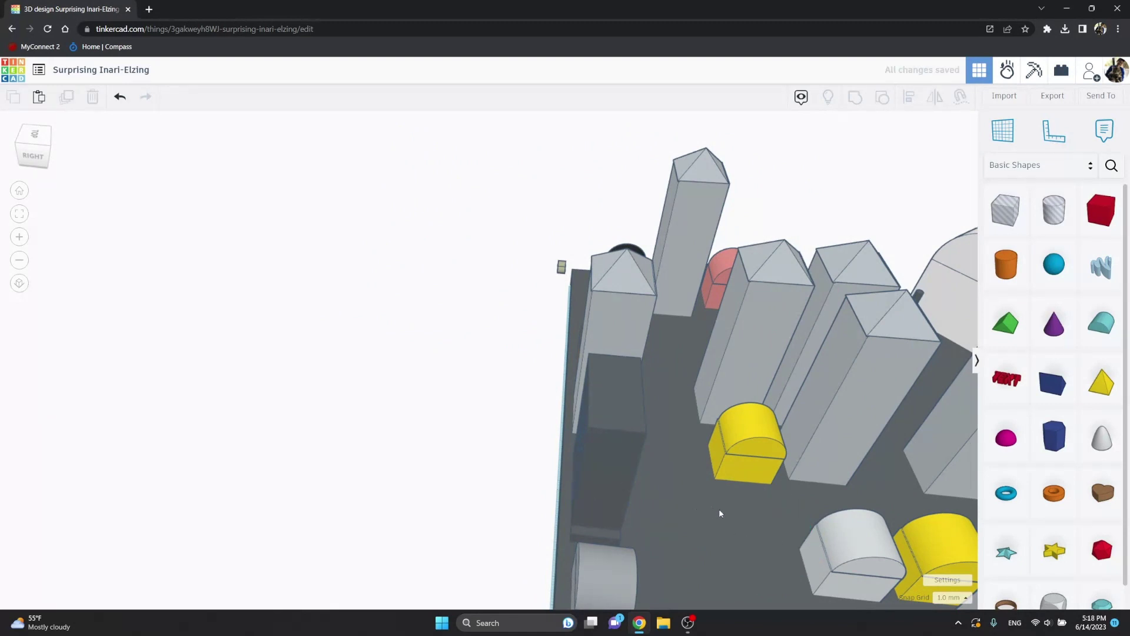
mouse_move(747, 520)
right_mouse_down()
mouse_move(827, 548)
mouse_move(622, 437)
right_mouse_up()
key("ctrl+z")
Step: Group the windowed building with its holes and place a duplicate to its right
left_click(623, 437)
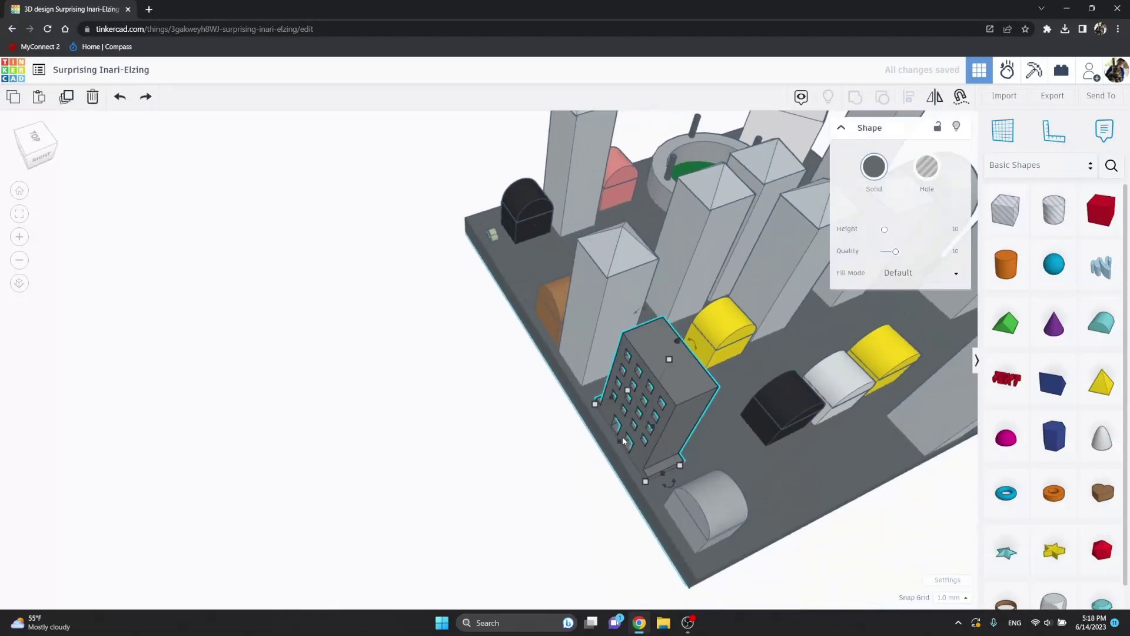
key("ctrl+g")
right_click_drag(688, 383, 696, 379)
left_click(697, 379)
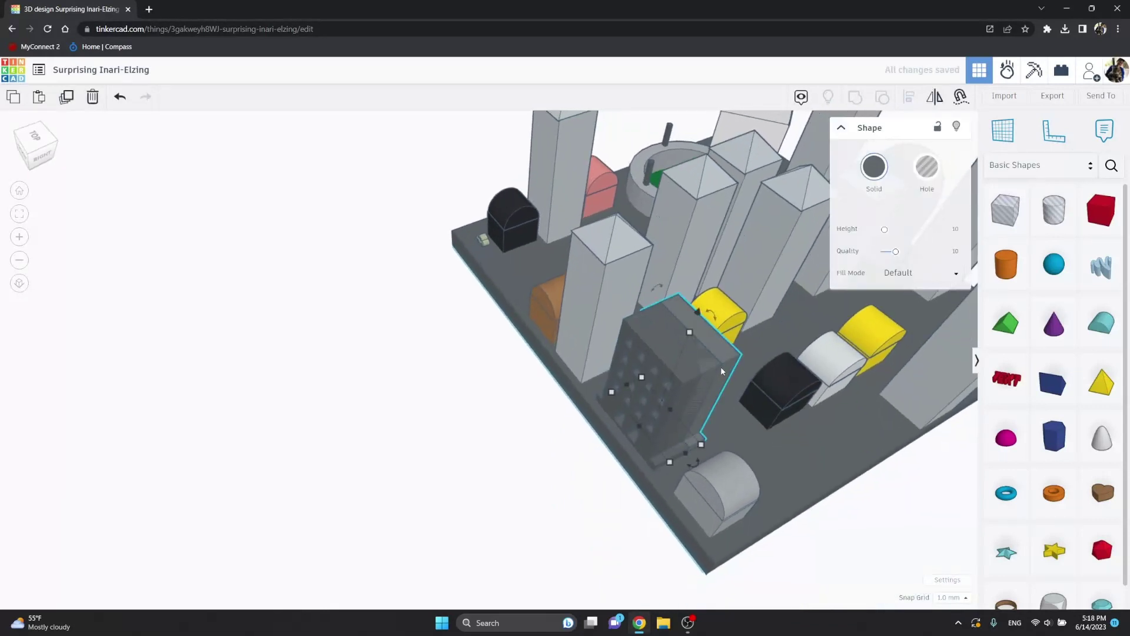
left_click_drag(721, 365, 914, 404, "alt")
left_click(862, 514)
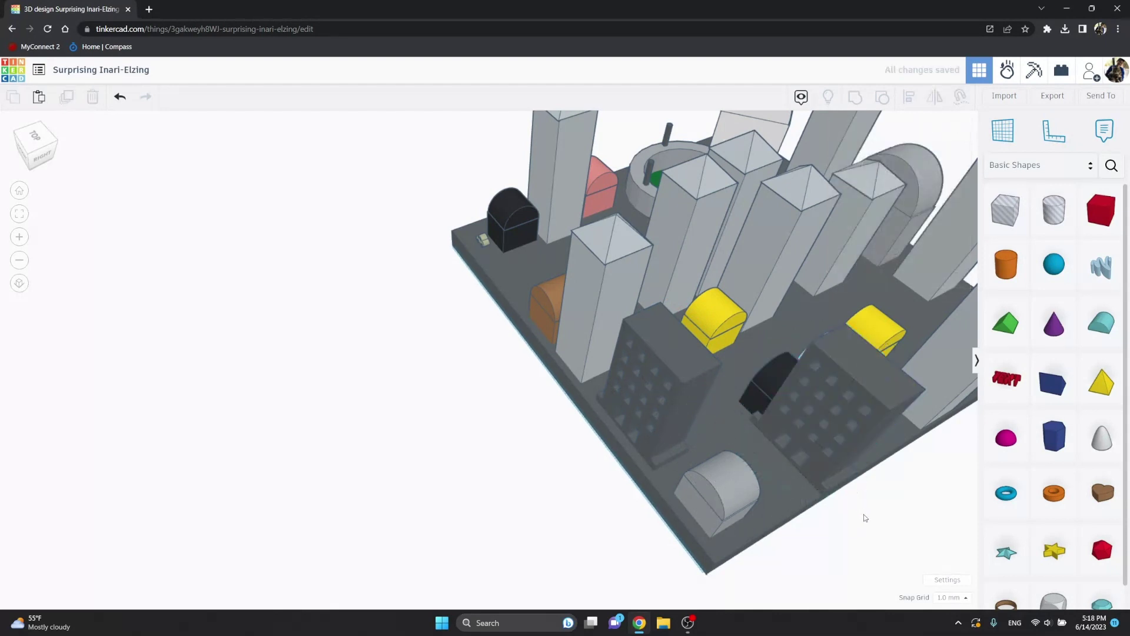
Step: Turn the copied building 90° and slide it along the street toward the back edge
left_click(845, 457)
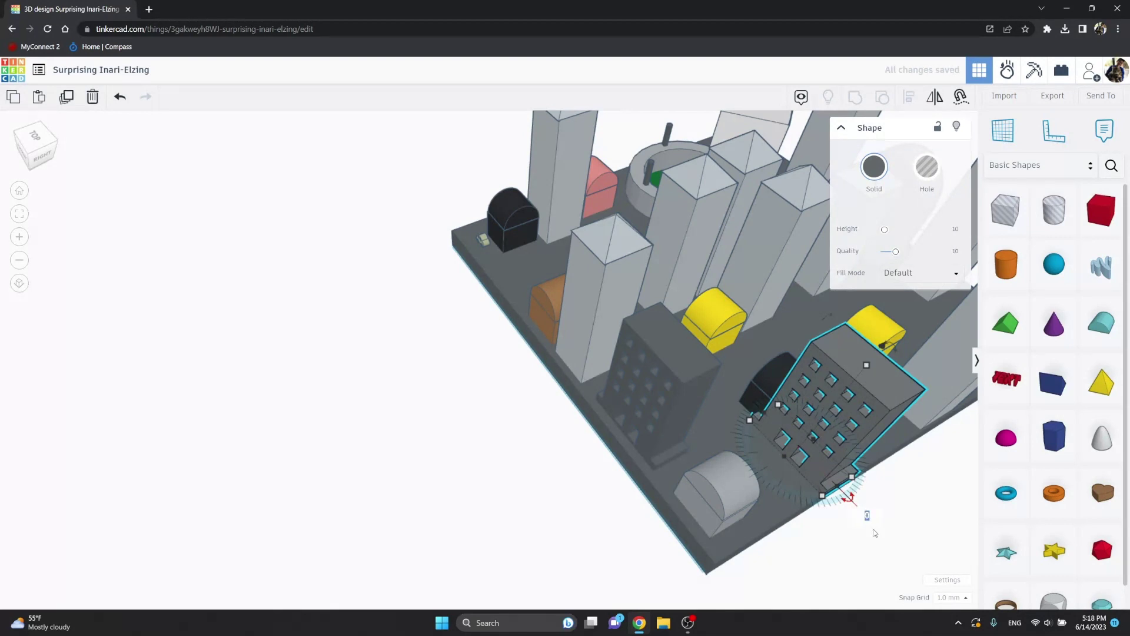
type("90")
key("Return")
left_click_drag(787, 465, 835, 463)
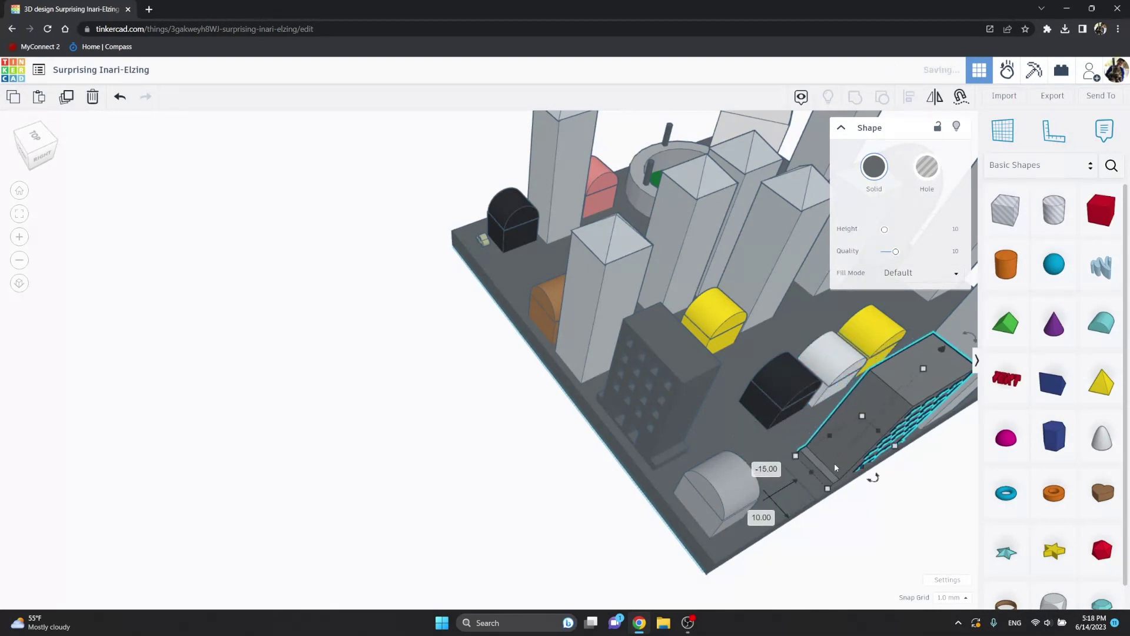
mouse_move(804, 476)
right_mouse_down()
mouse_move(543, 406)
mouse_move(455, 446)
mouse_move(366, 556)
mouse_move(384, 610)
mouse_move(21, 432)
right_mouse_up()
left_click(260, 346)
scroll(260, 345, "up", 2)
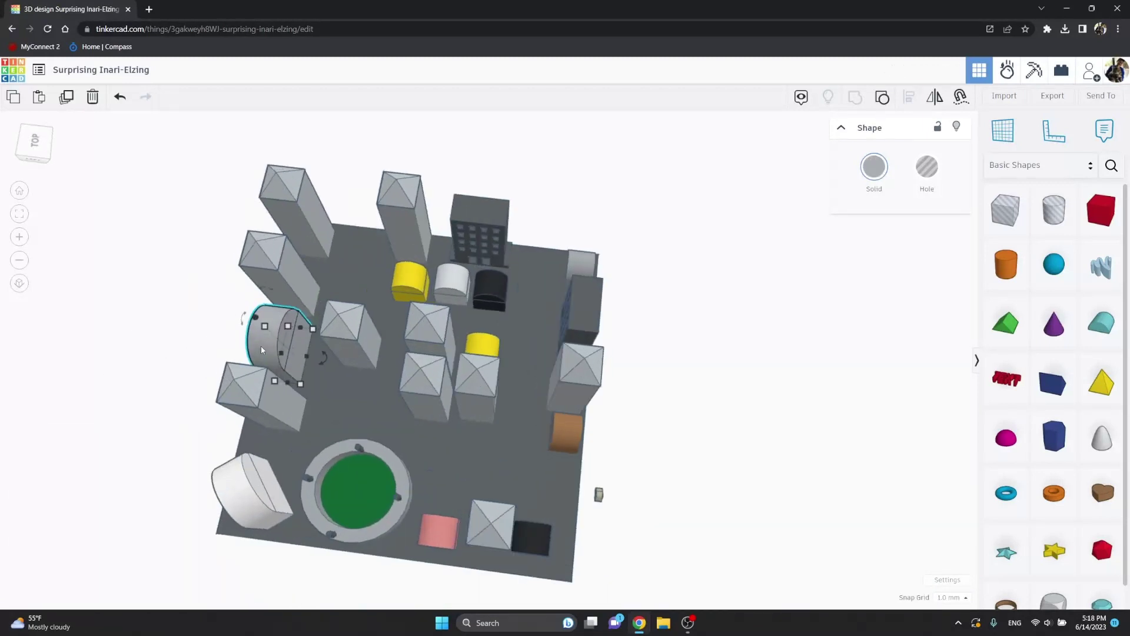
scroll(261, 346, "up", 4)
key("f")
left_click(215, 312)
left_click(227, 313)
key("f")
scroll(266, 313, "down", 3)
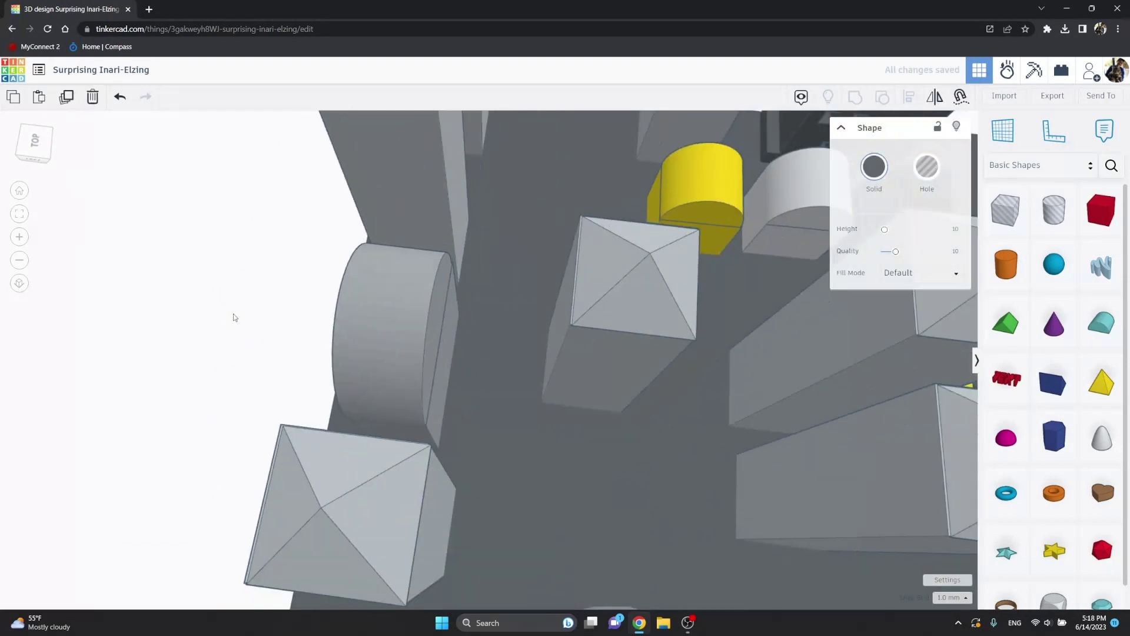
scroll(307, 308, "down", 3)
scroll(307, 308, "down", 5)
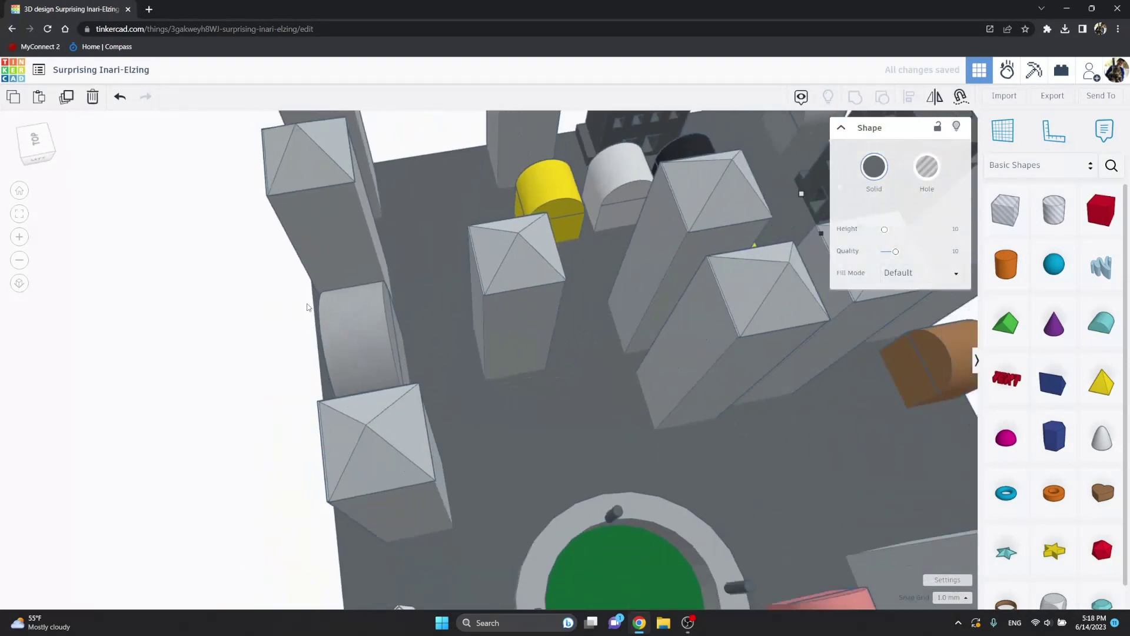
left_click(334, 333)
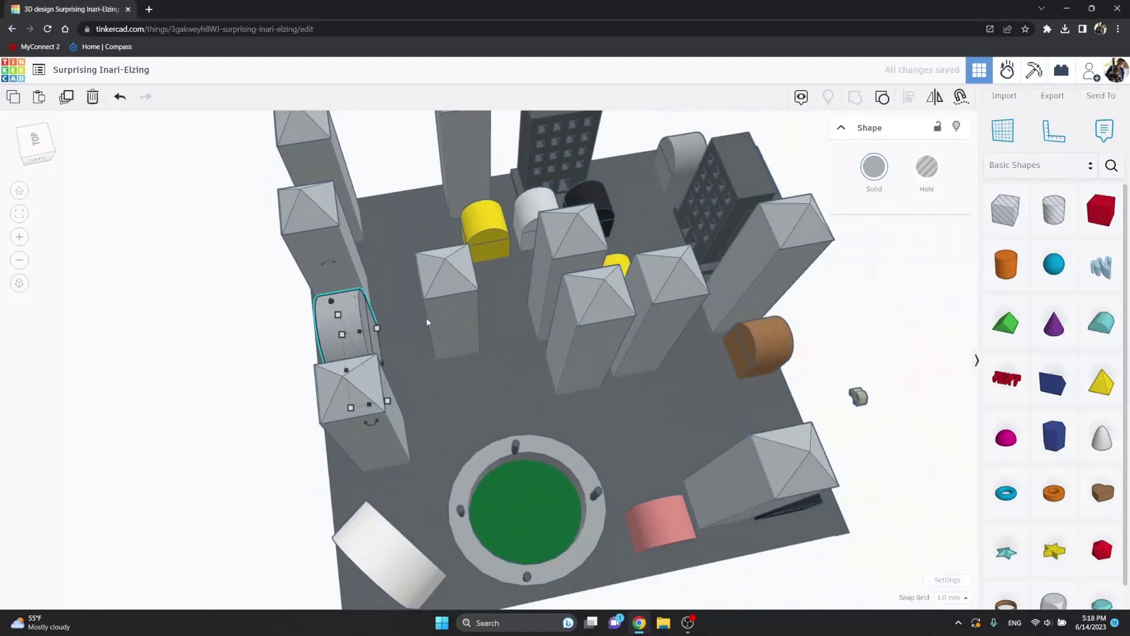
key("Delete")
left_click_drag(545, 245, 315, 300)
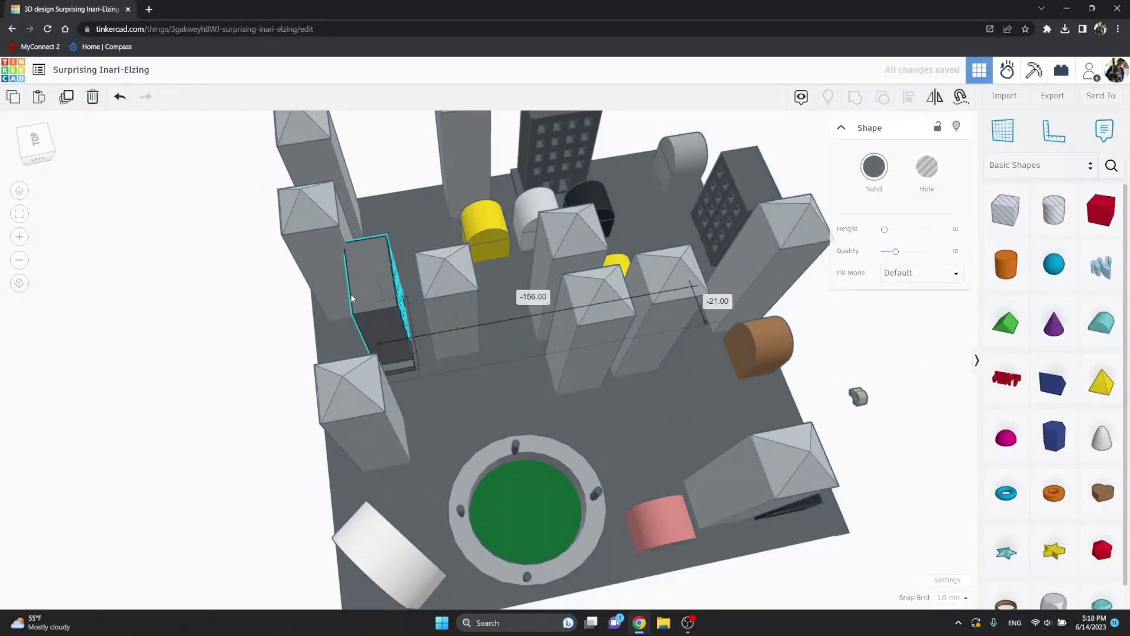
mouse_move(315, 303)
right_mouse_down()
mouse_move(555, 224)
mouse_move(481, 442)
right_mouse_up()
left_click_drag(452, 505, 460, 499)
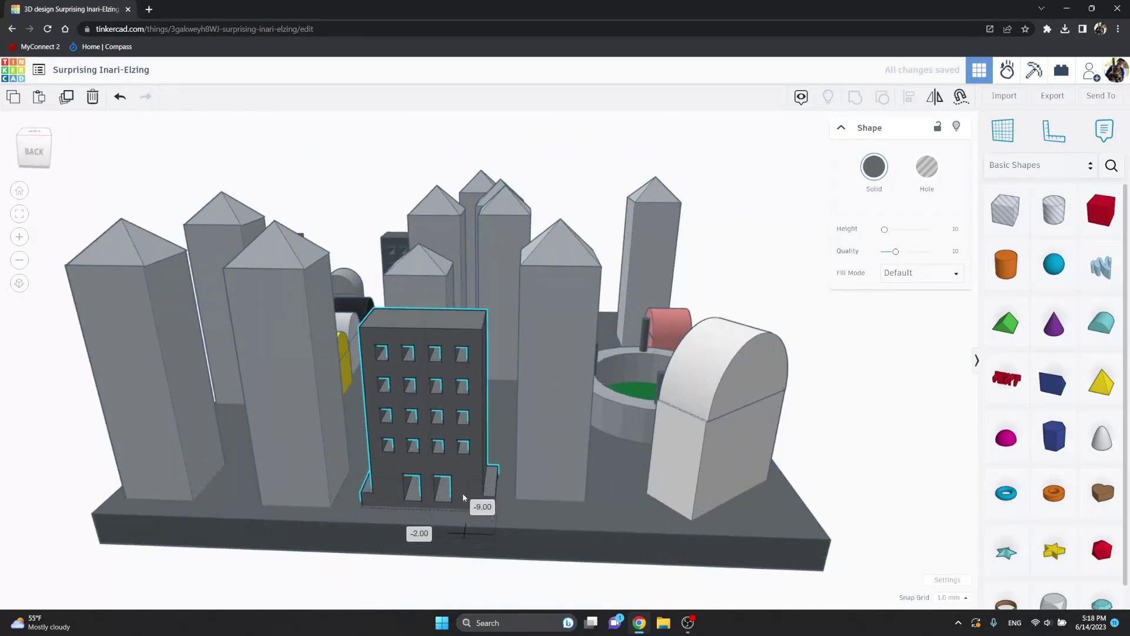
mouse_move(460, 499)
right_mouse_down()
mouse_move(882, 529)
mouse_move(784, 481)
right_mouse_up()
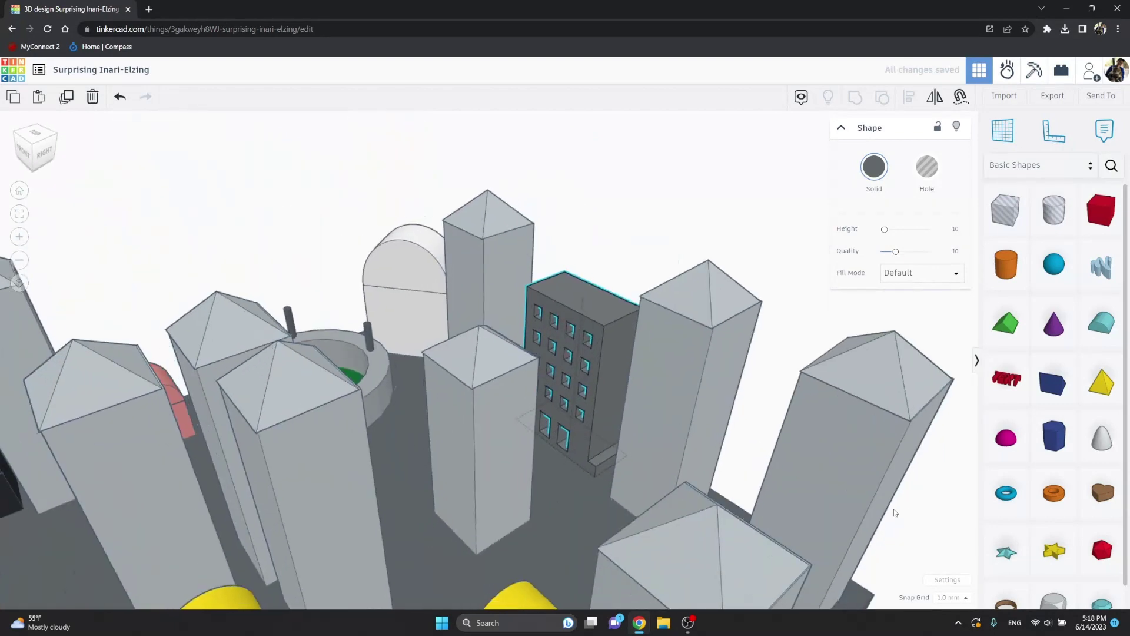
left_click_drag(582, 289, 590, 228)
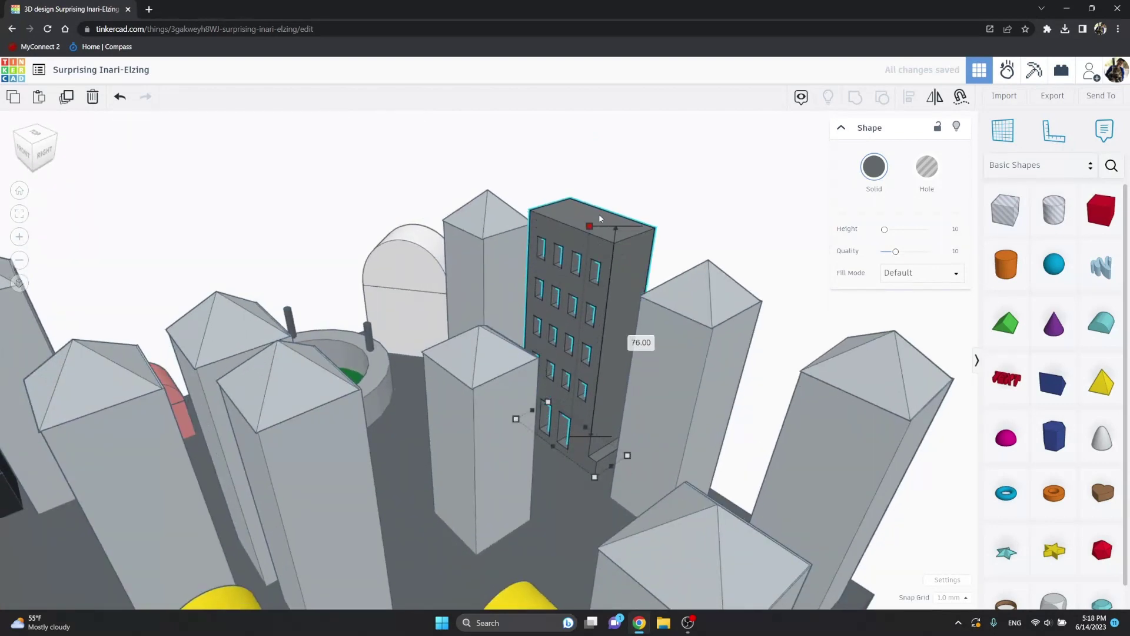
left_click_drag(616, 466, 572, 405)
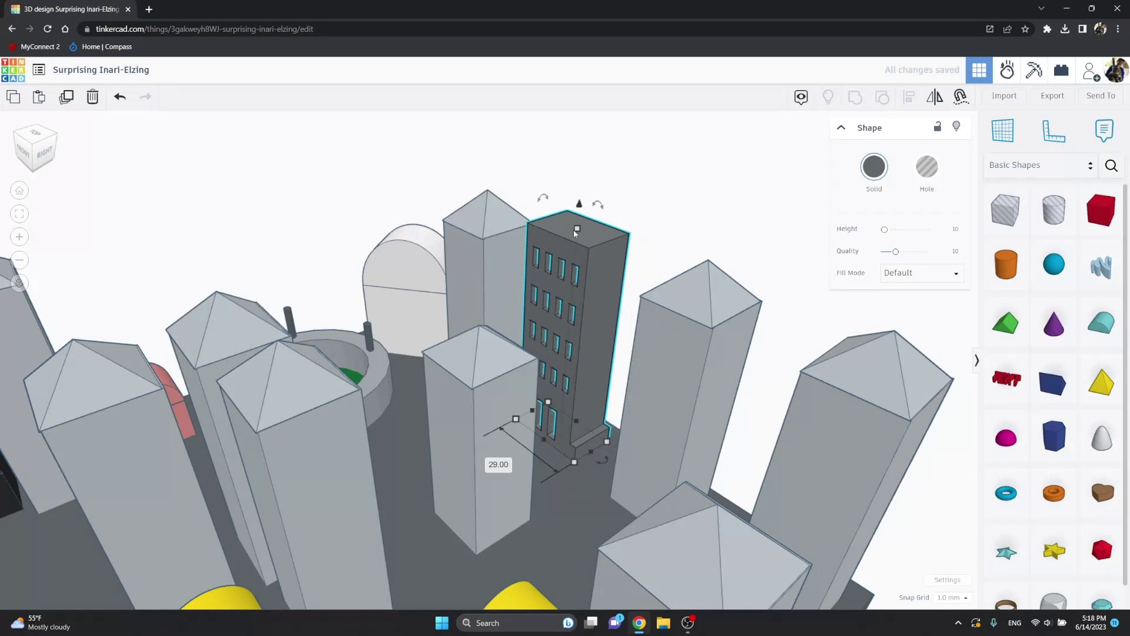
left_click_drag(575, 229, 574, 254)
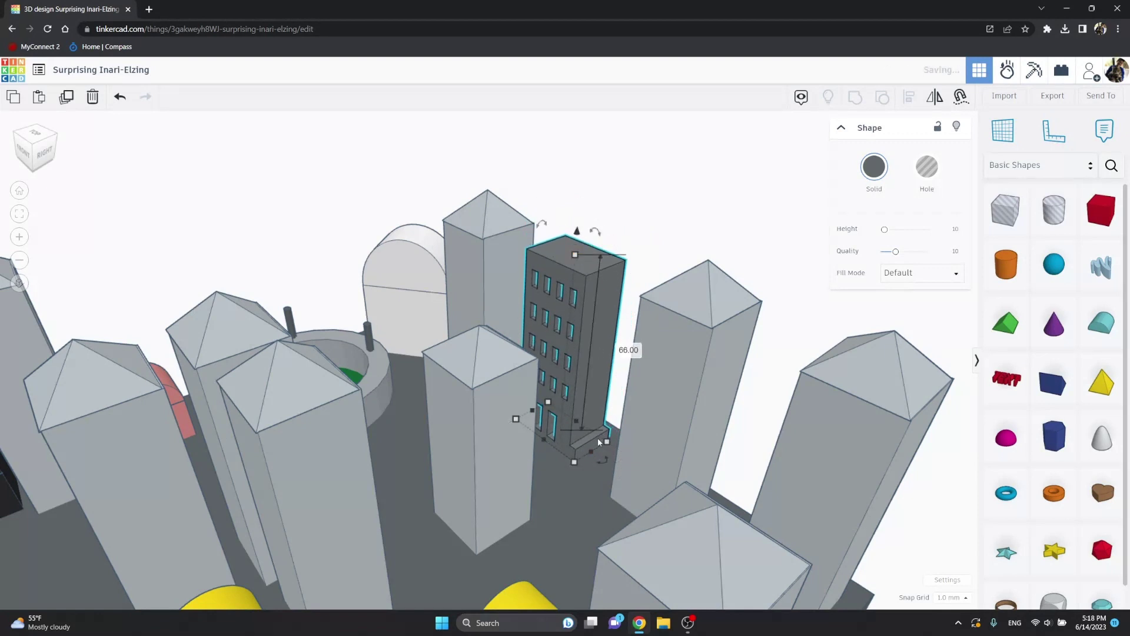
left_click_drag(575, 446, 581, 450)
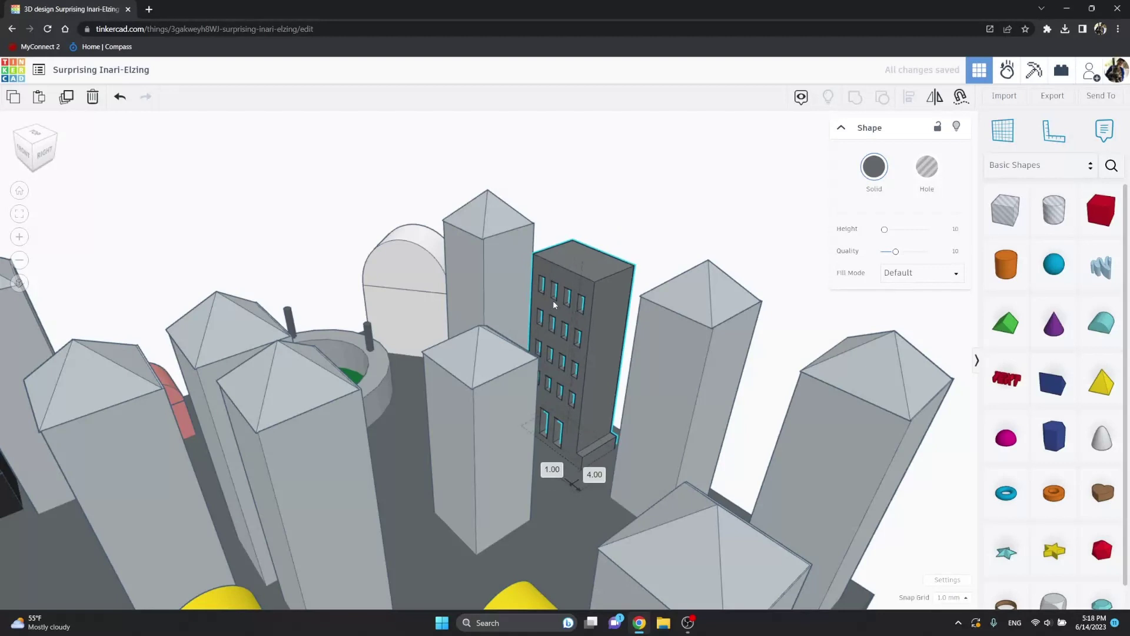
left_click_drag(582, 261, 572, 360)
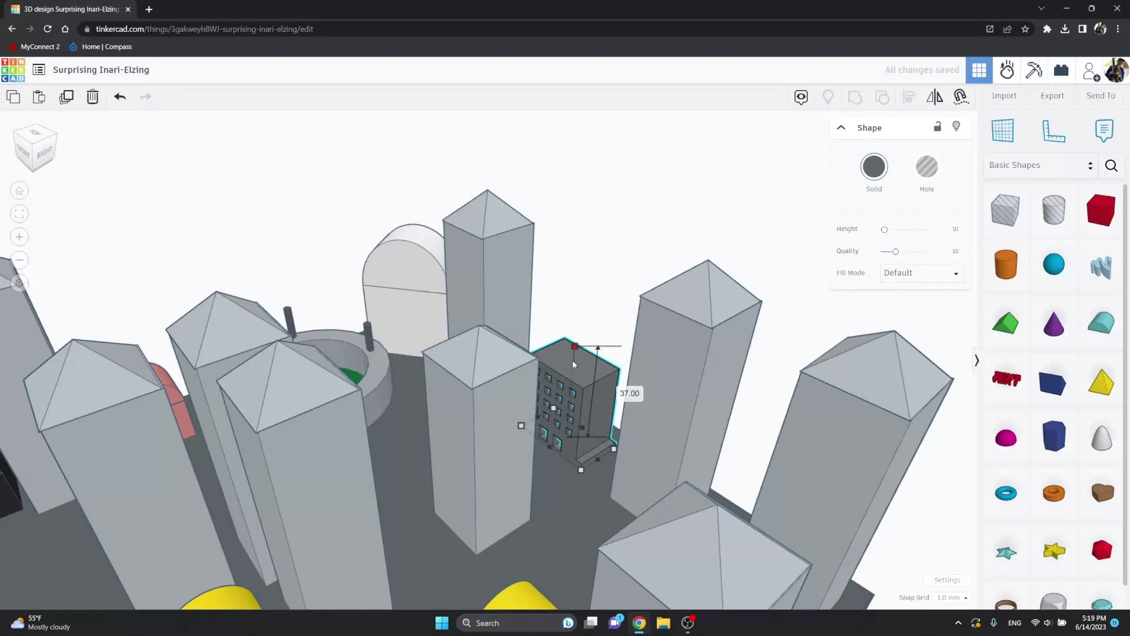
mouse_move(573, 360)
right_mouse_down()
mouse_move(598, 407)
mouse_move(520, 358)
right_mouse_up()
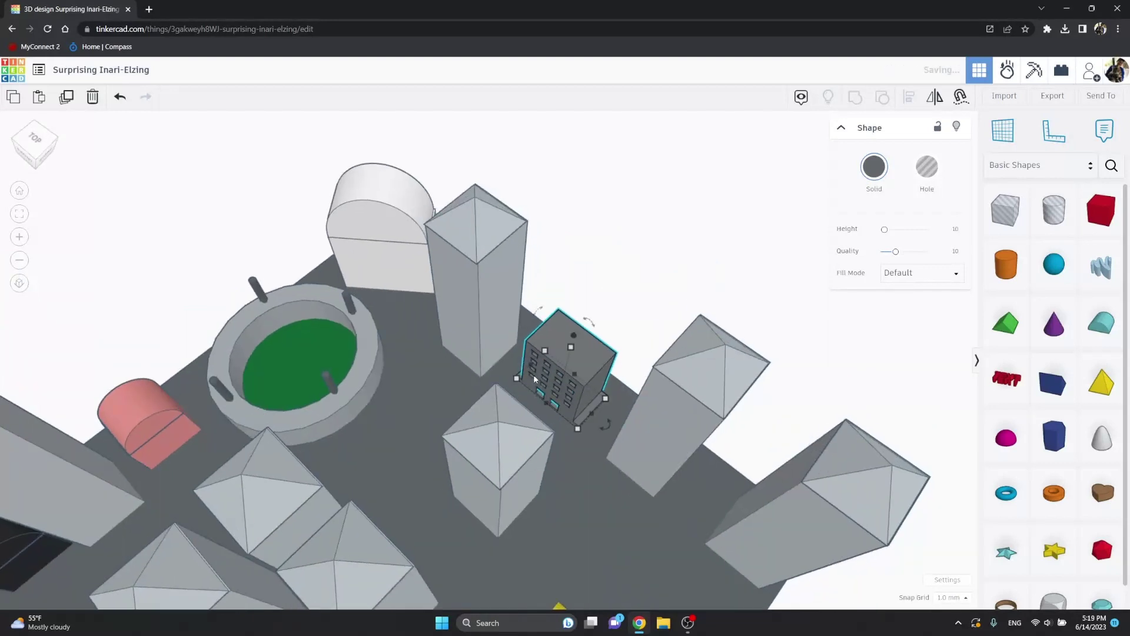
left_click_drag(520, 359, 525, 366)
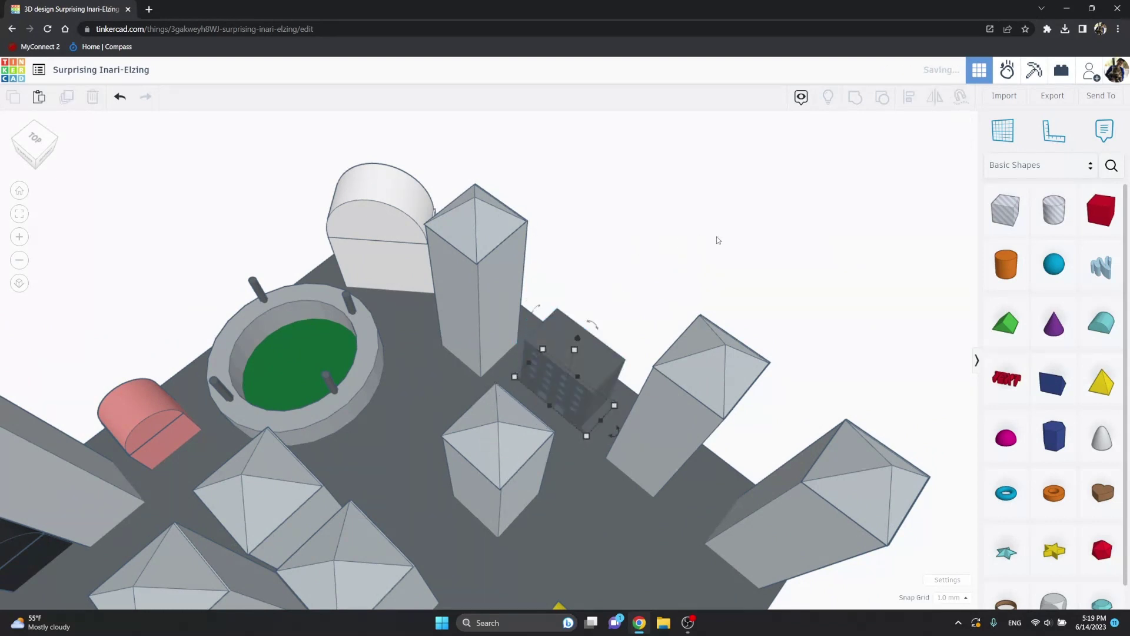
right_click_drag(716, 224, 893, 208)
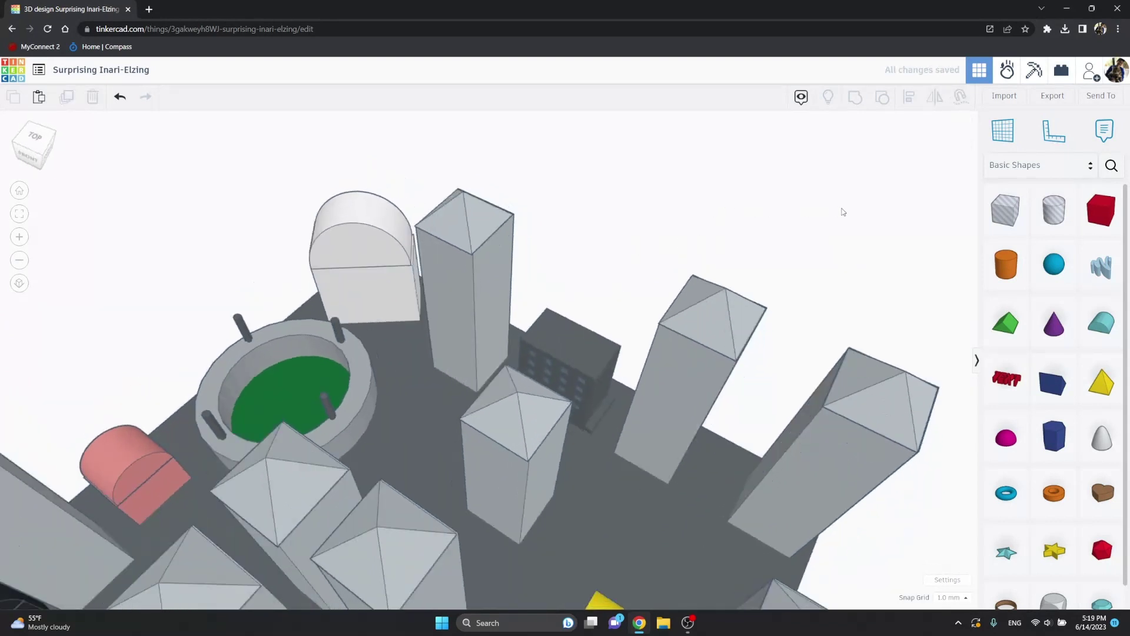
Step: Delete the white arch shape from the platform
right_click_drag(892, 207, 545, 361)
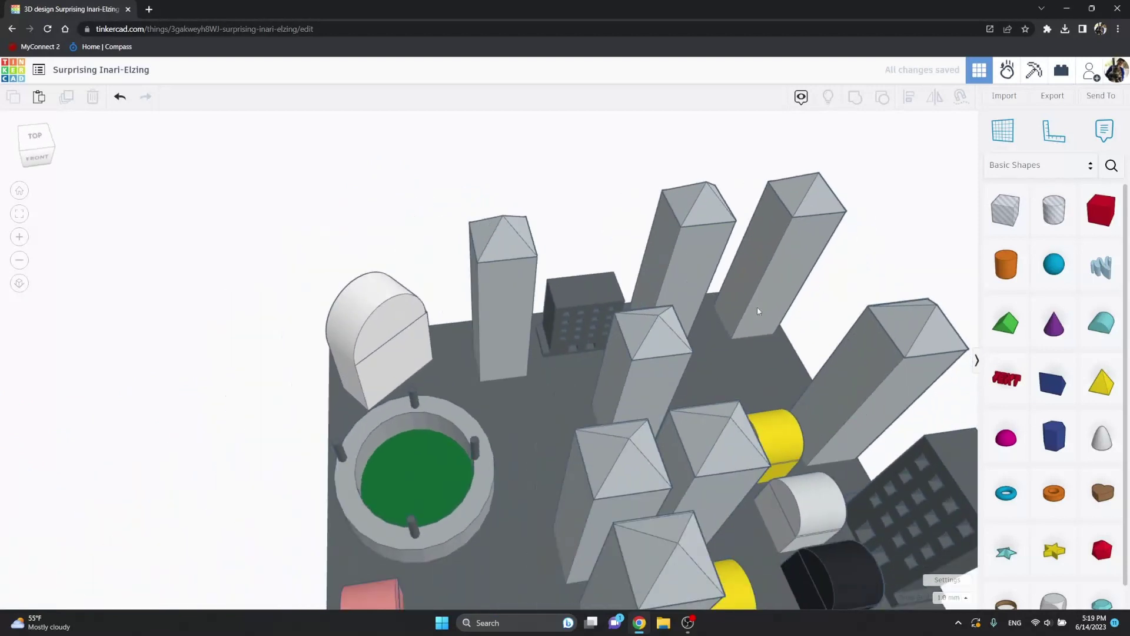
left_click(389, 351)
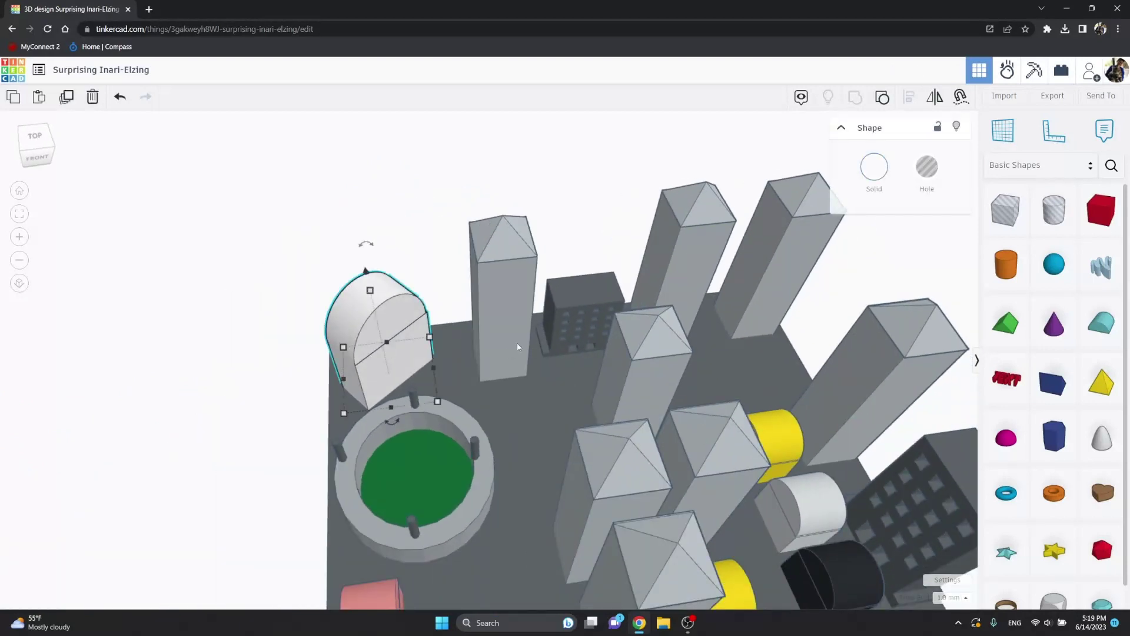
key("Delete")
Step: Move the dark windowed building to the platform's left edge and rotate it 45 degrees
left_click(579, 297)
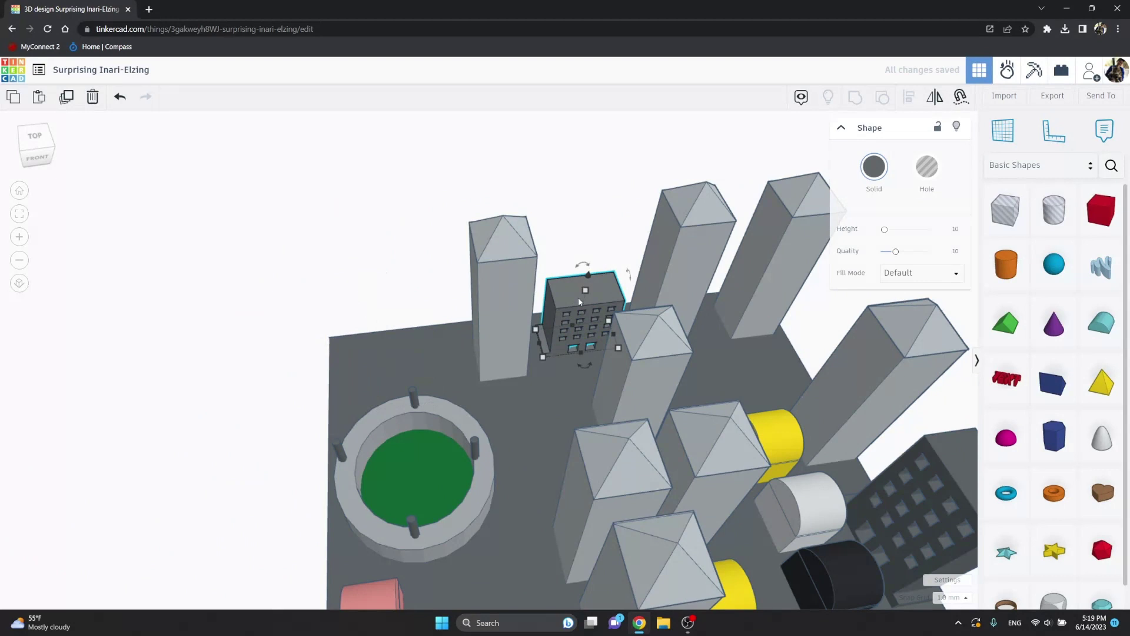
left_click_drag(631, 284, 413, 357)
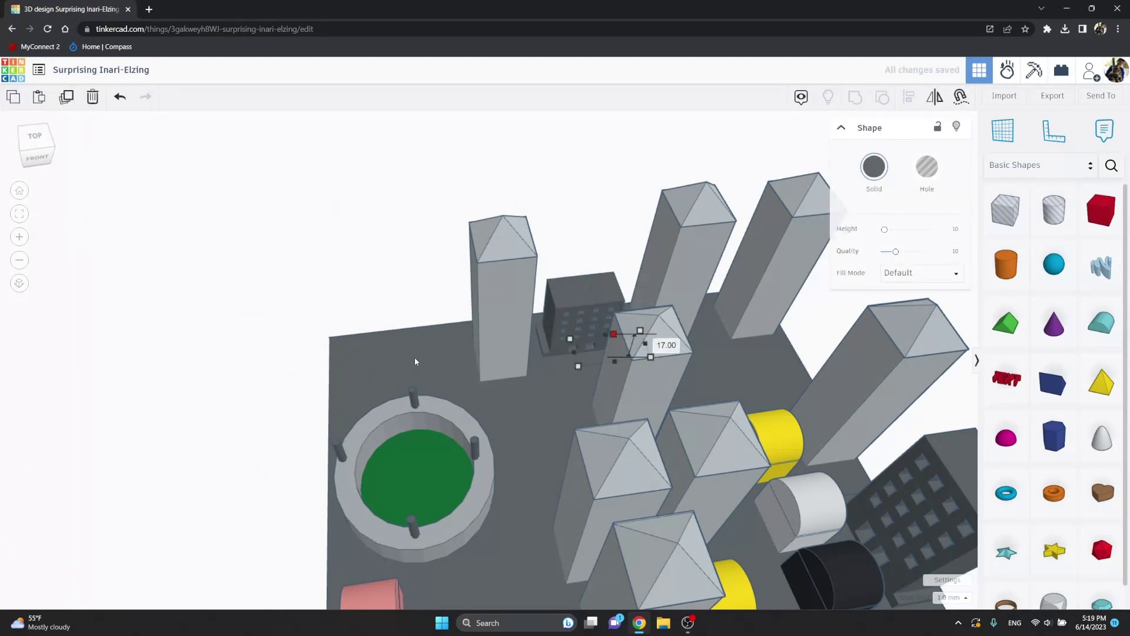
left_click_drag(281, 346, 258, 236)
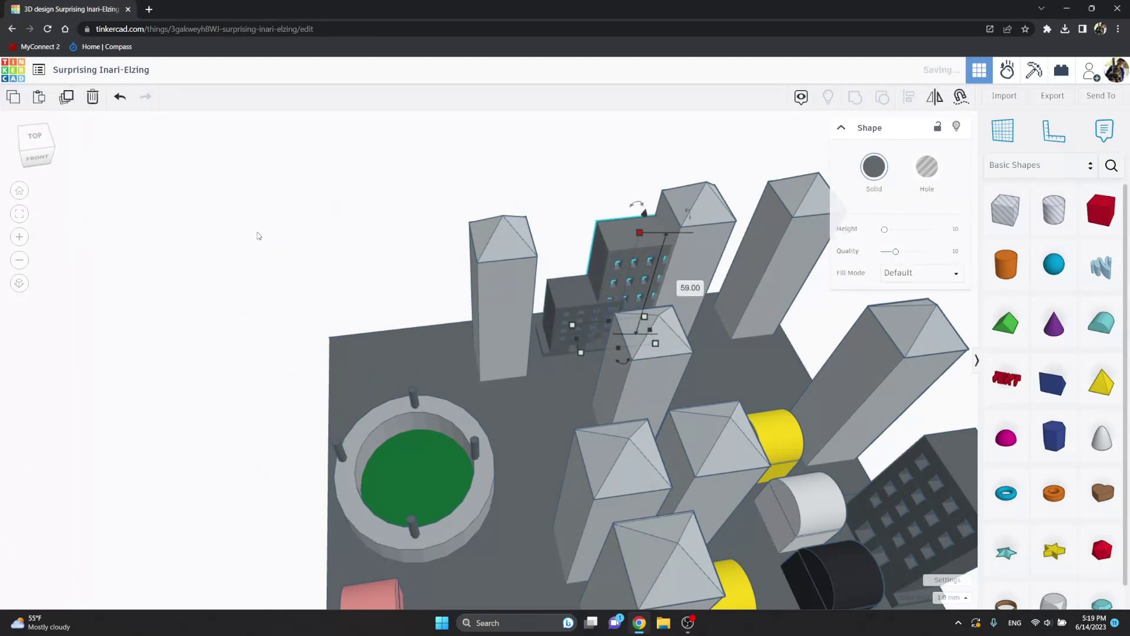
key("ctrl+z")
left_click_drag(642, 288, 422, 384)
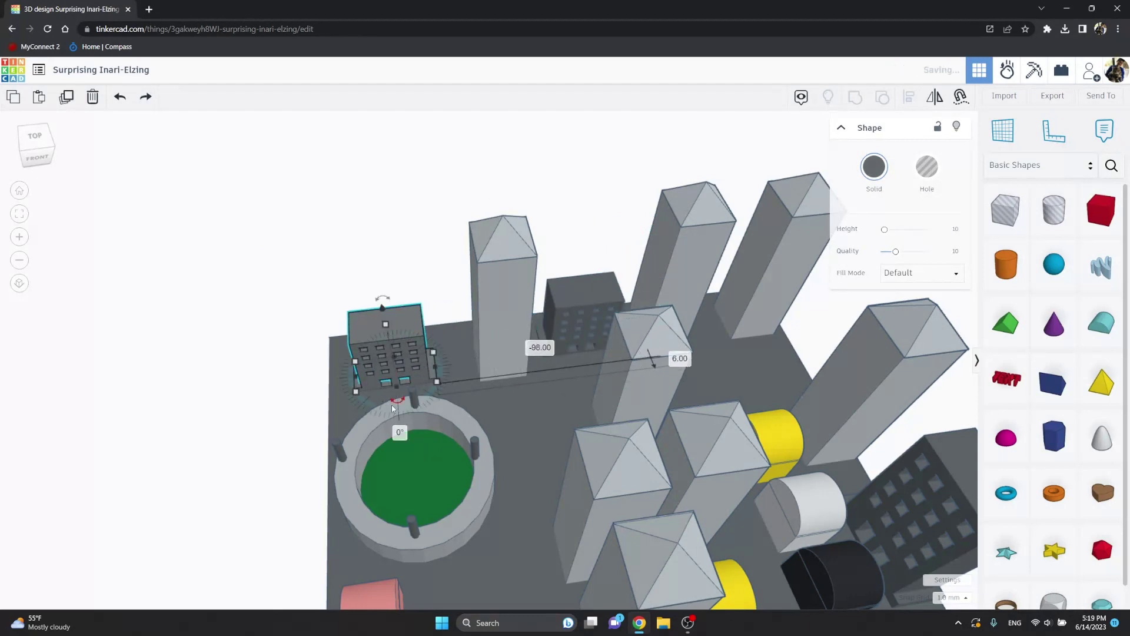
left_click_drag(411, 404, 421, 394)
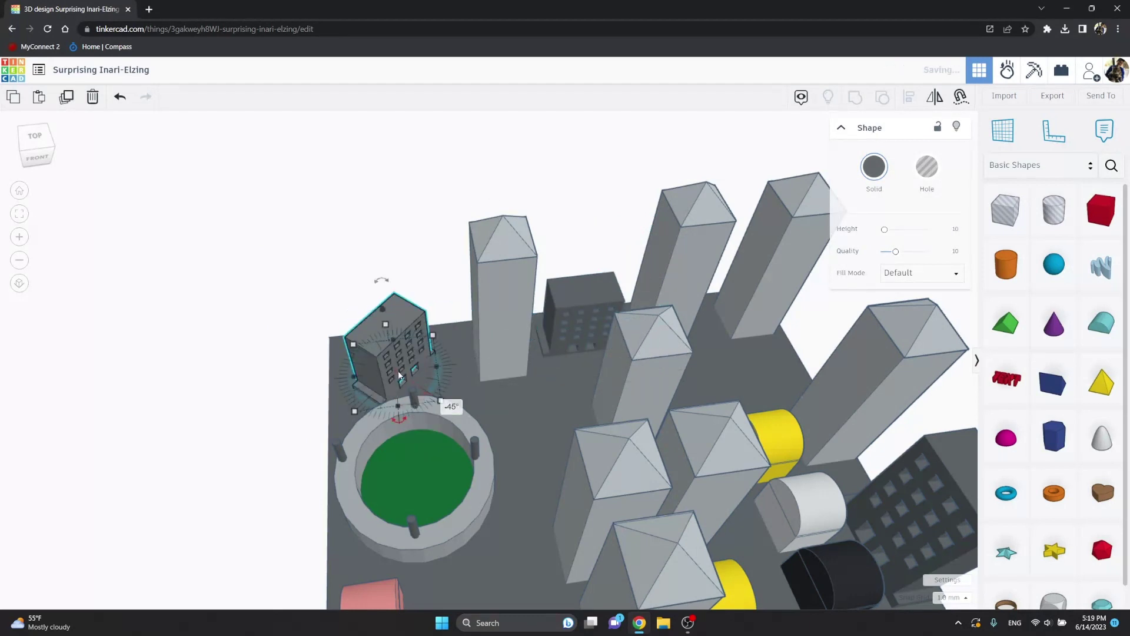
left_click_drag(382, 361, 373, 354)
Step: Recolour the building white and stretch it taller
left_click(871, 179)
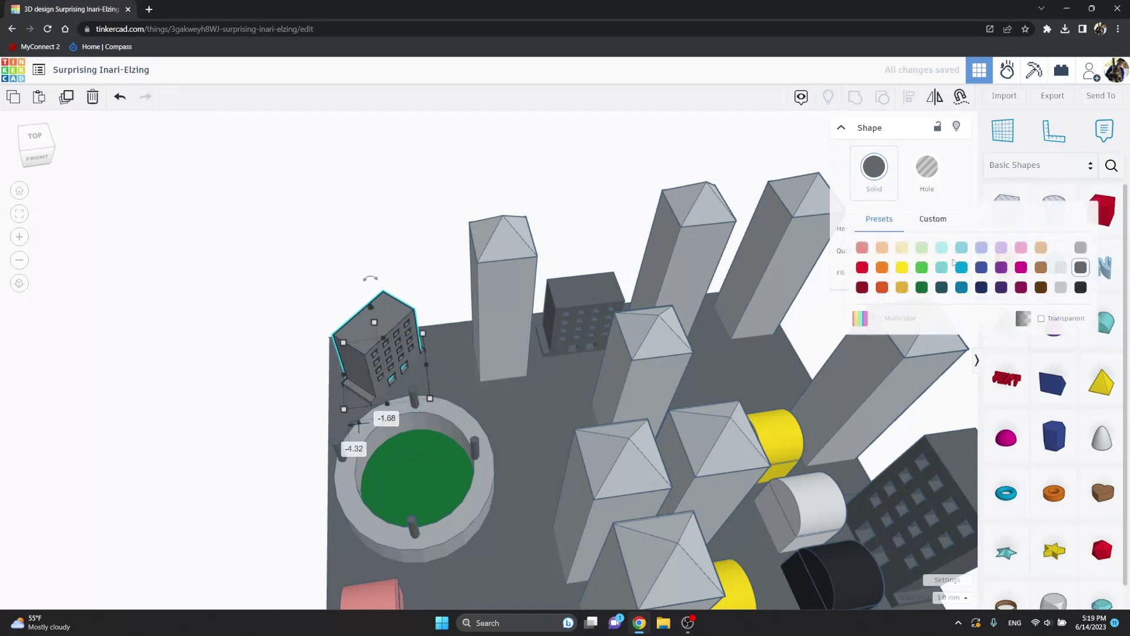
left_click(1061, 287)
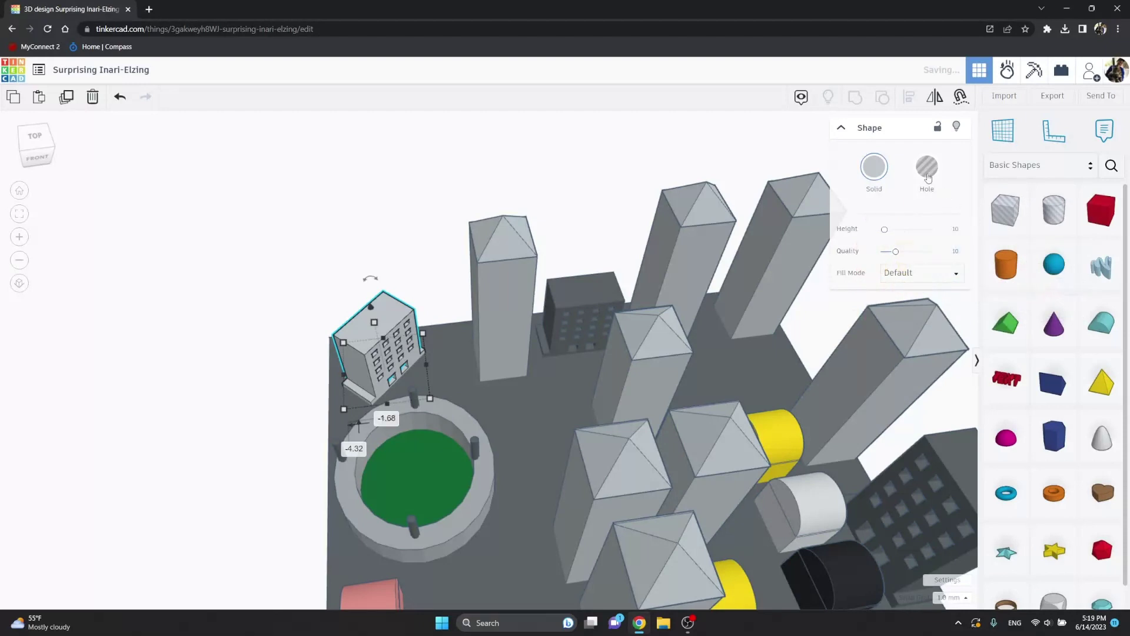
left_click(890, 166)
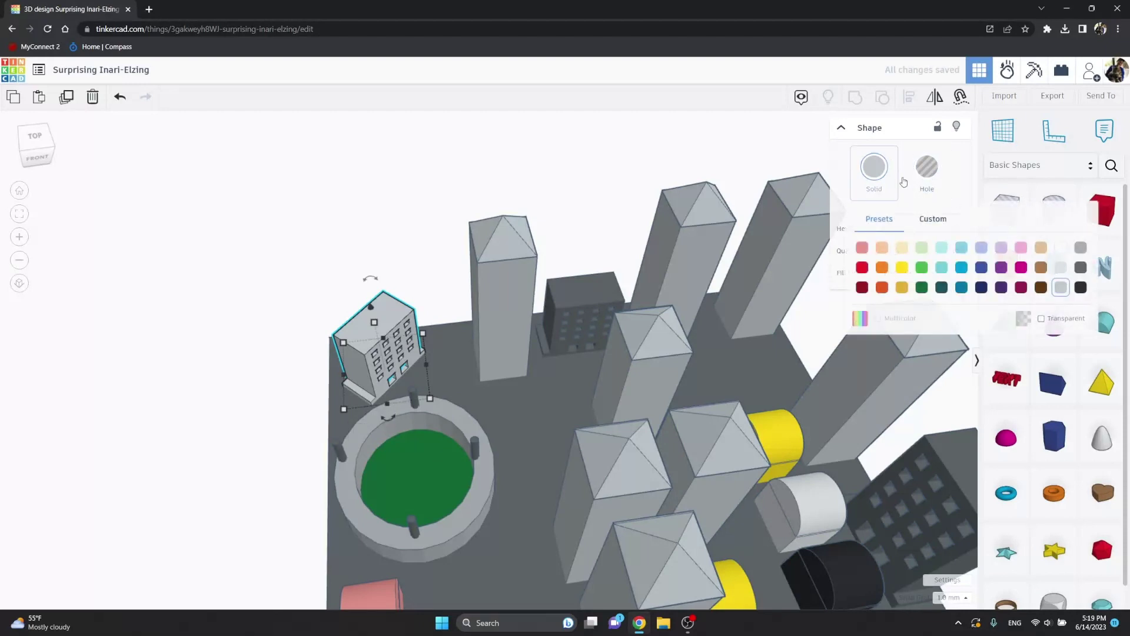
left_click(1061, 248)
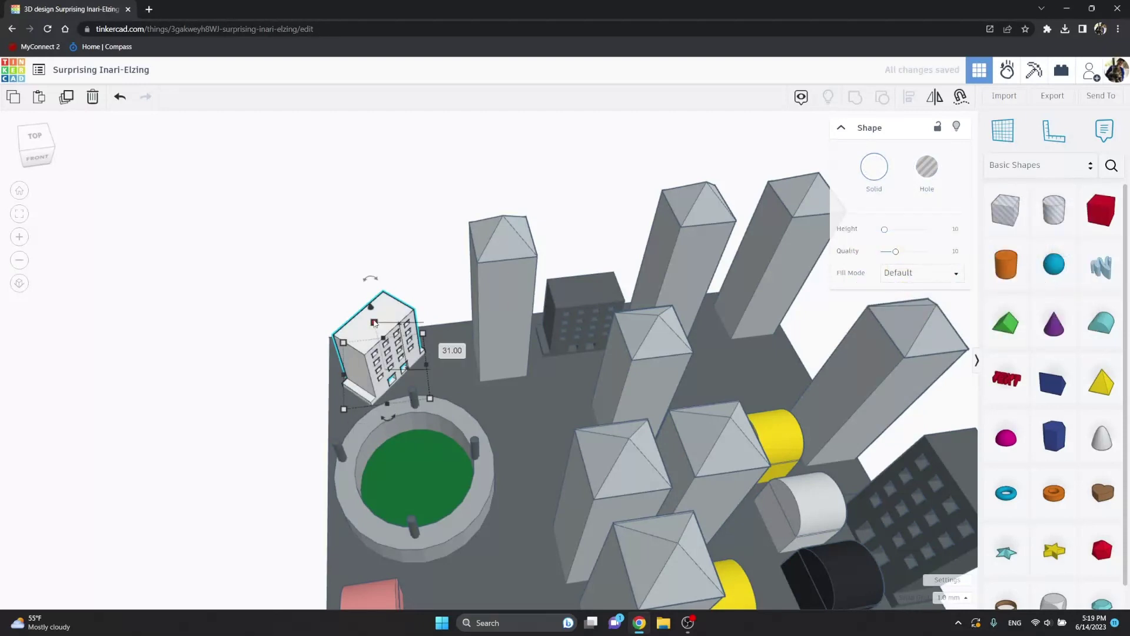
left_click_drag(375, 324, 371, 291)
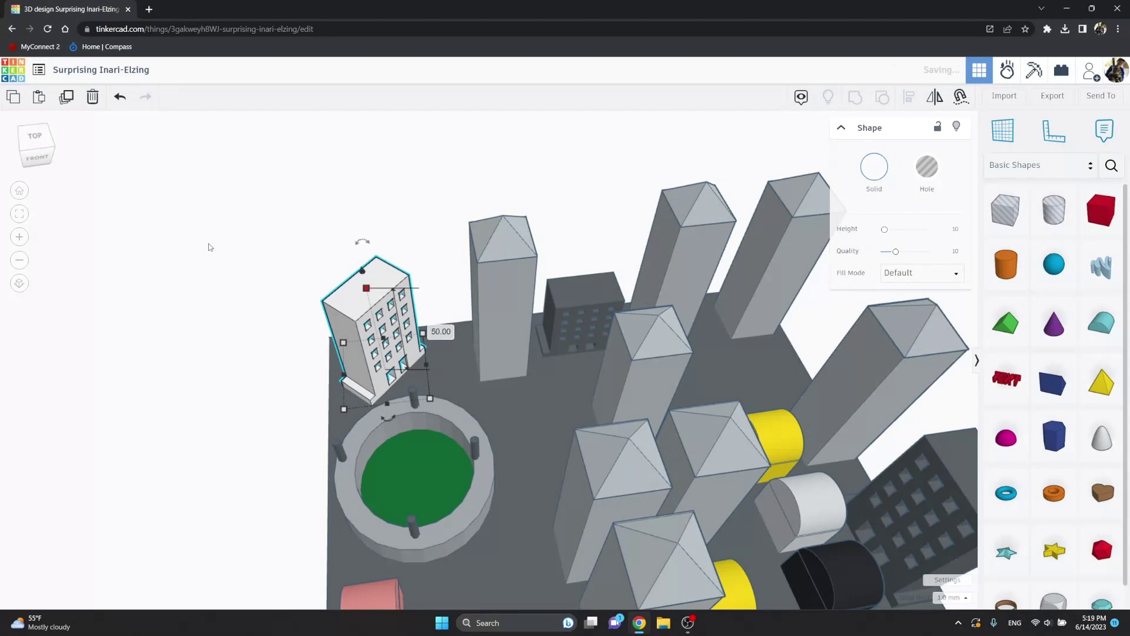
left_click(324, 281)
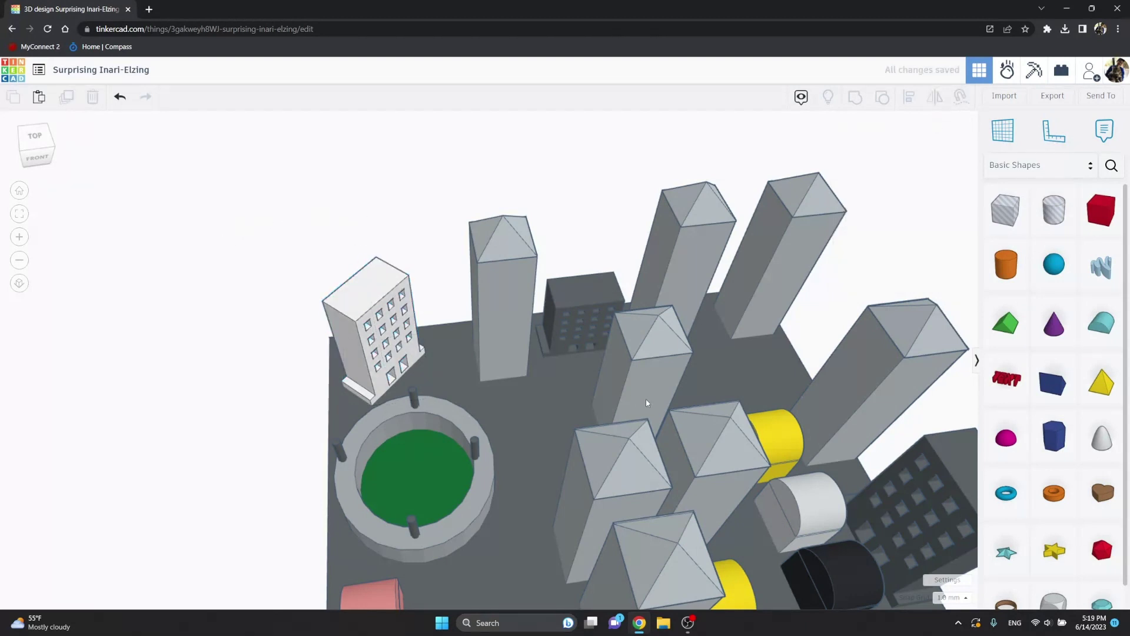
scroll(645, 399, "down", 5)
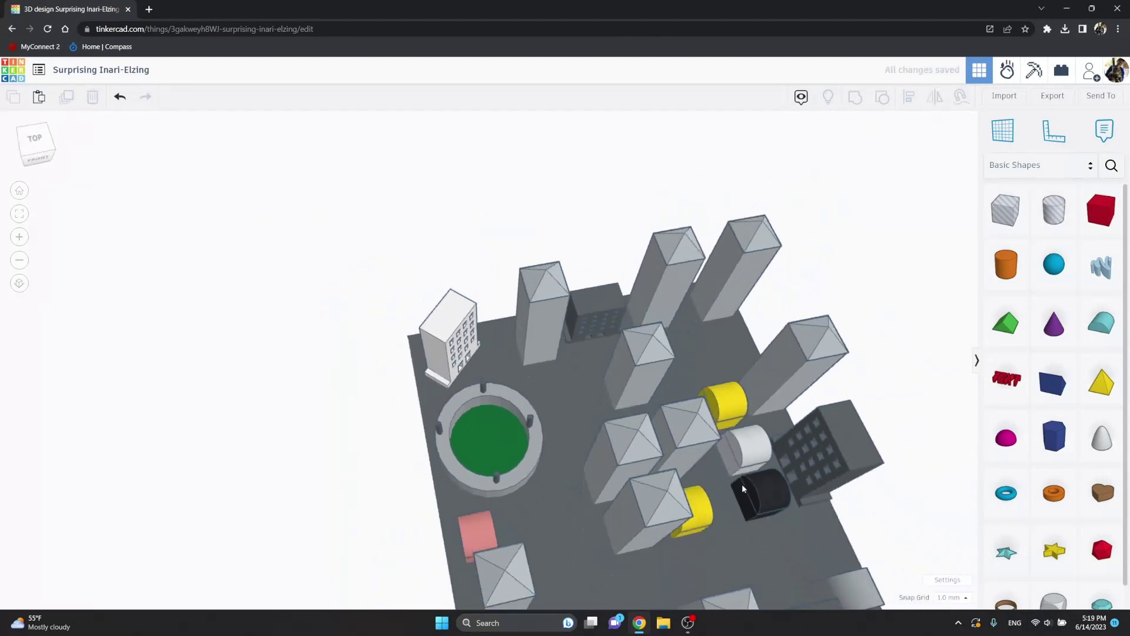
Step: Move the dark windowed building over beside the yellow block among the towers
right_click_drag(741, 485, 625, 414)
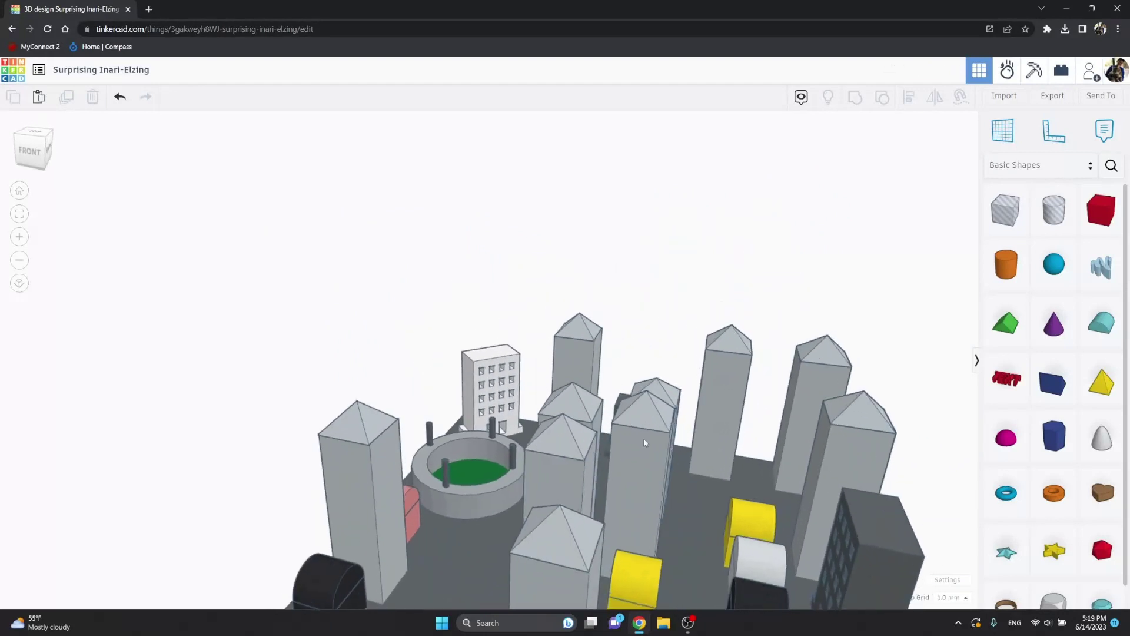
right_click_drag(695, 481, 734, 551)
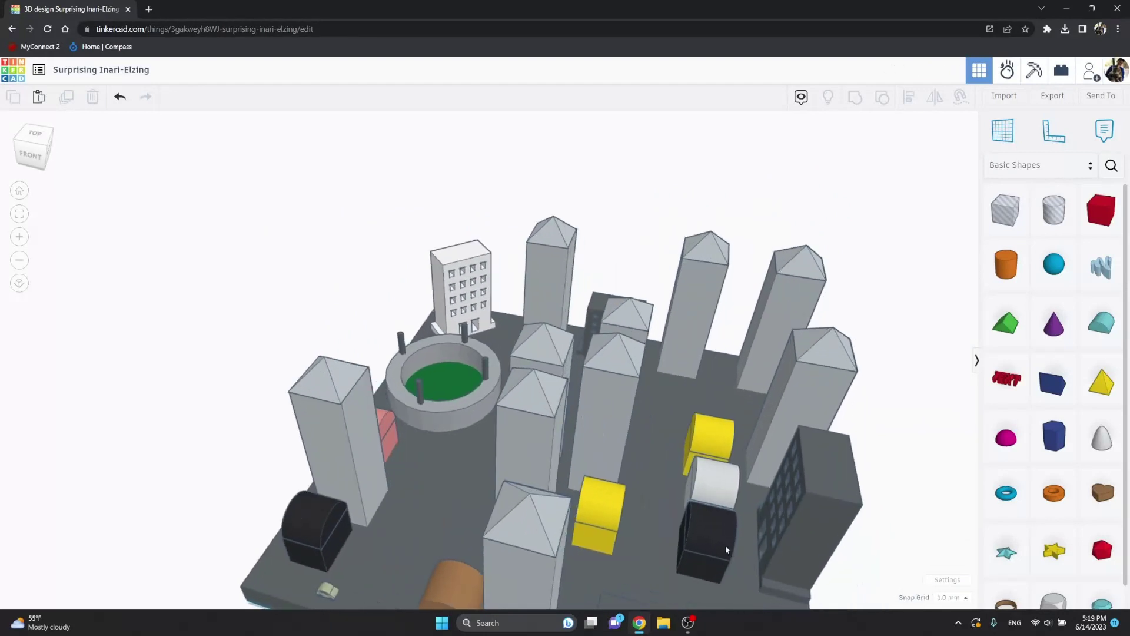
scroll(725, 545, "up", 2)
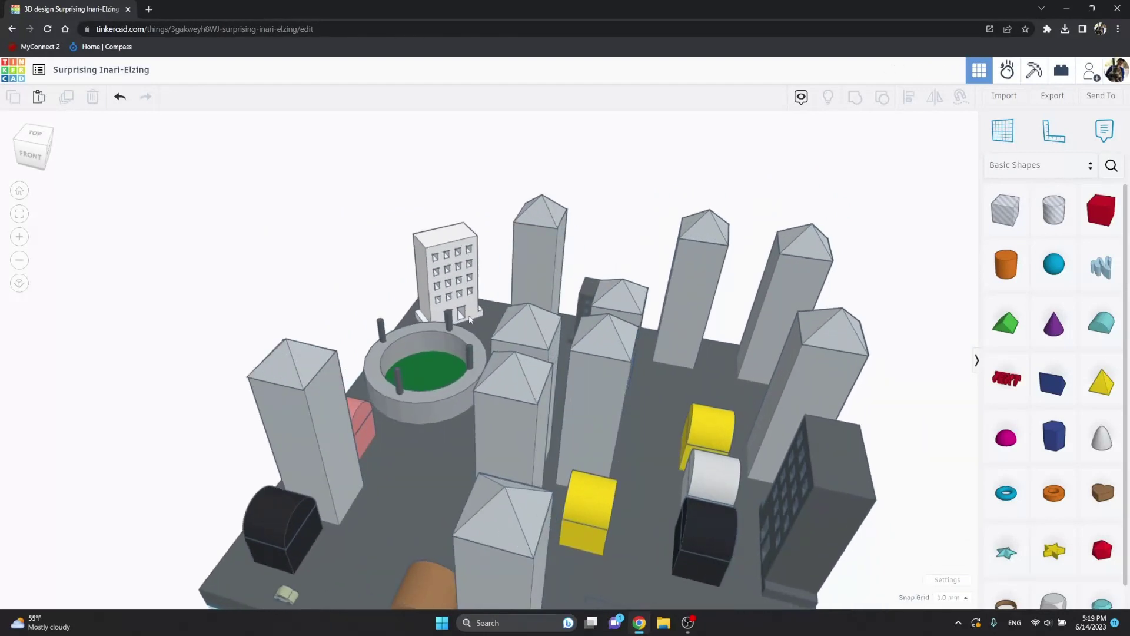
left_click(803, 511)
mouse_move(802, 517)
left_mouse_down()
mouse_move(844, 519)
mouse_move(679, 551)
left_mouse_up()
left_click(581, 522)
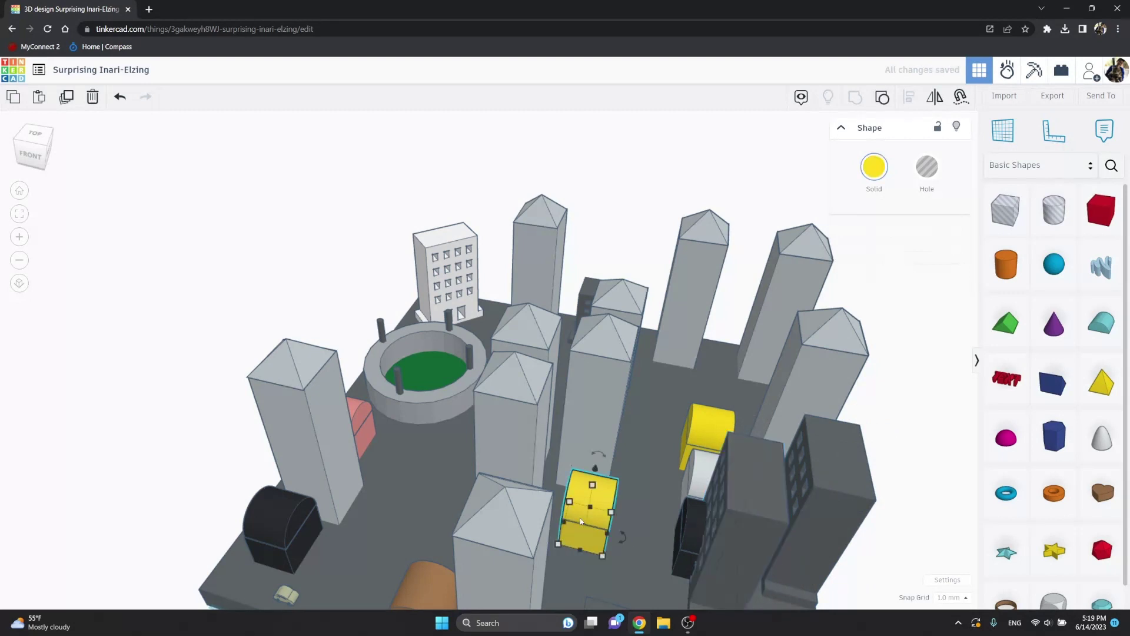
left_click_drag(681, 543, 565, 506)
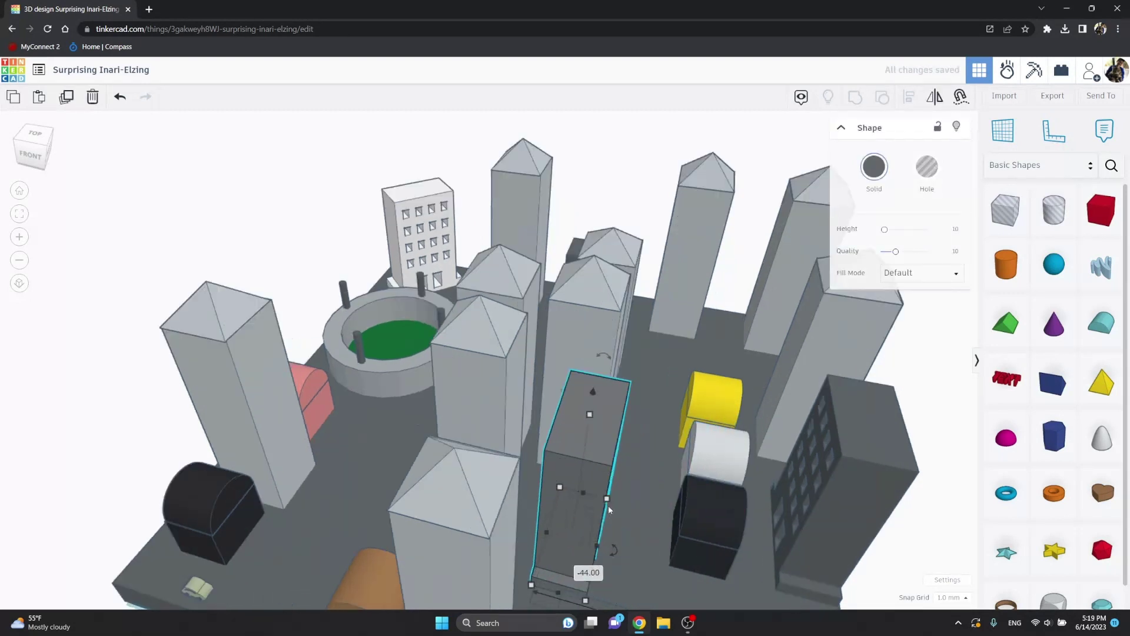
Step: Cut the windowed building down to a much lower block
right_click_drag(537, 503, 537, 299)
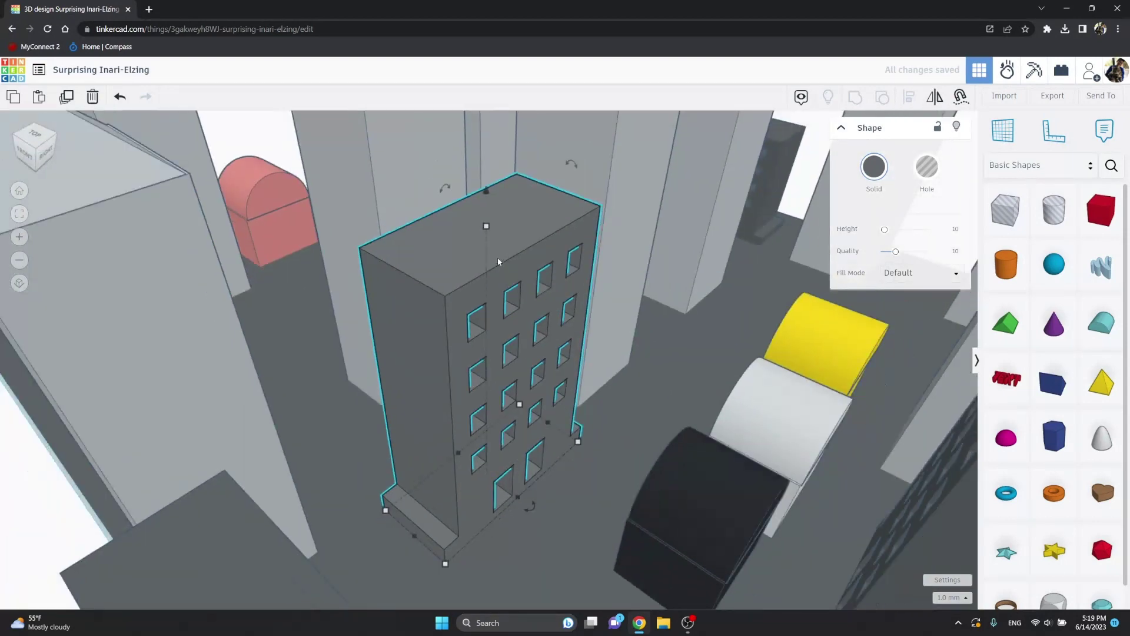
mouse_move(486, 230)
left_mouse_down()
mouse_move(471, 464)
mouse_move(412, 522)
mouse_move(455, 477)
left_mouse_up()
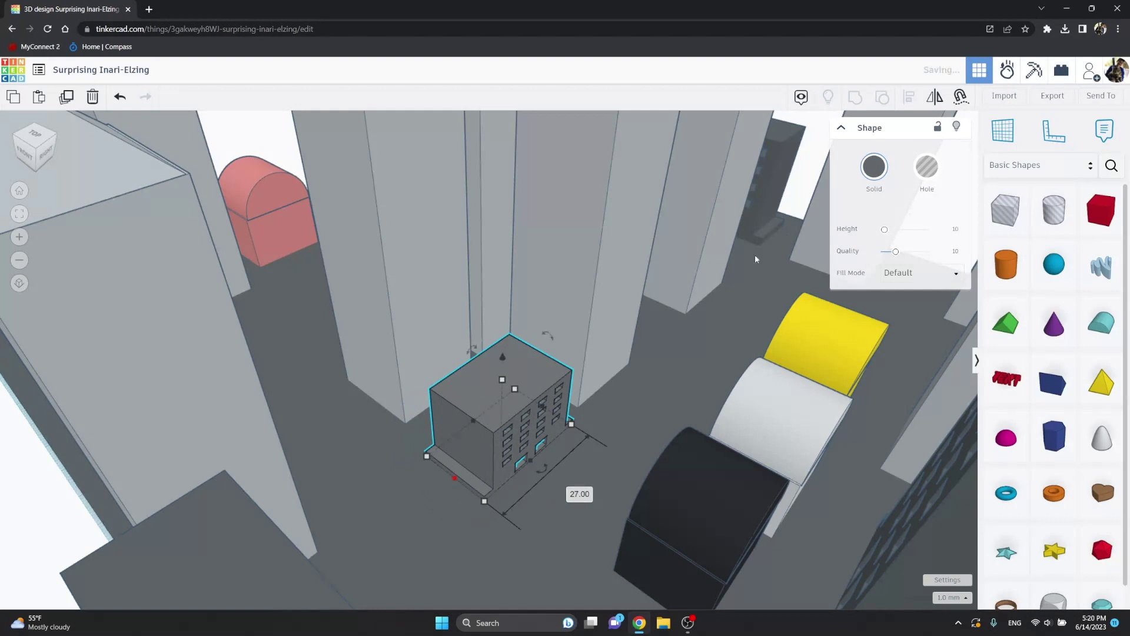
Step: Recolour the windowed building dark red, keeping it opaque
left_click(875, 174)
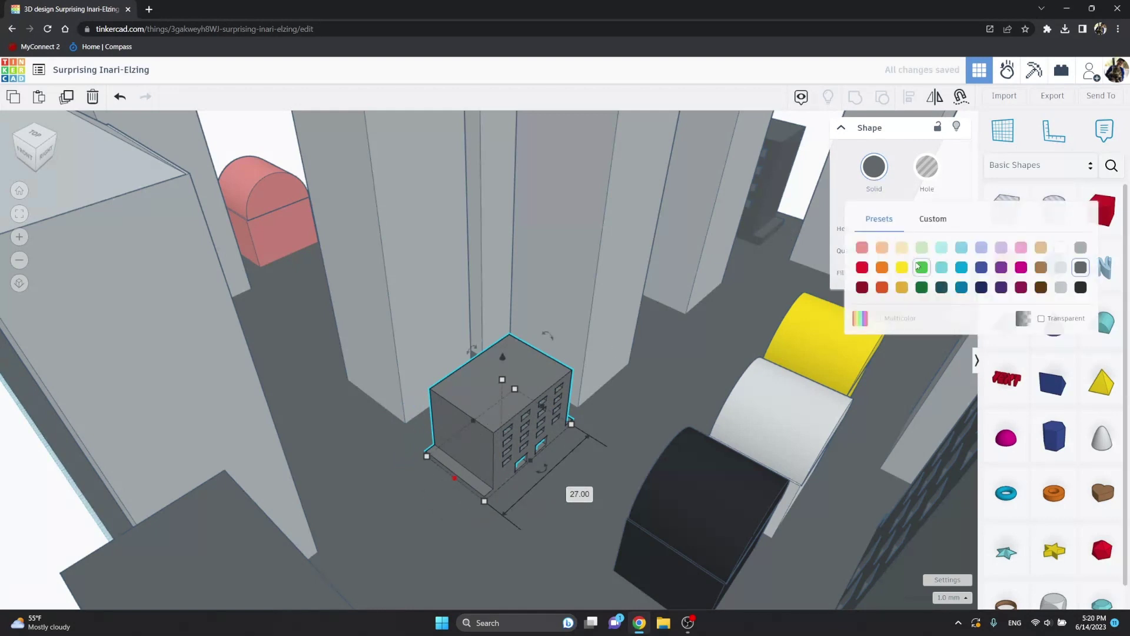
left_click(862, 267)
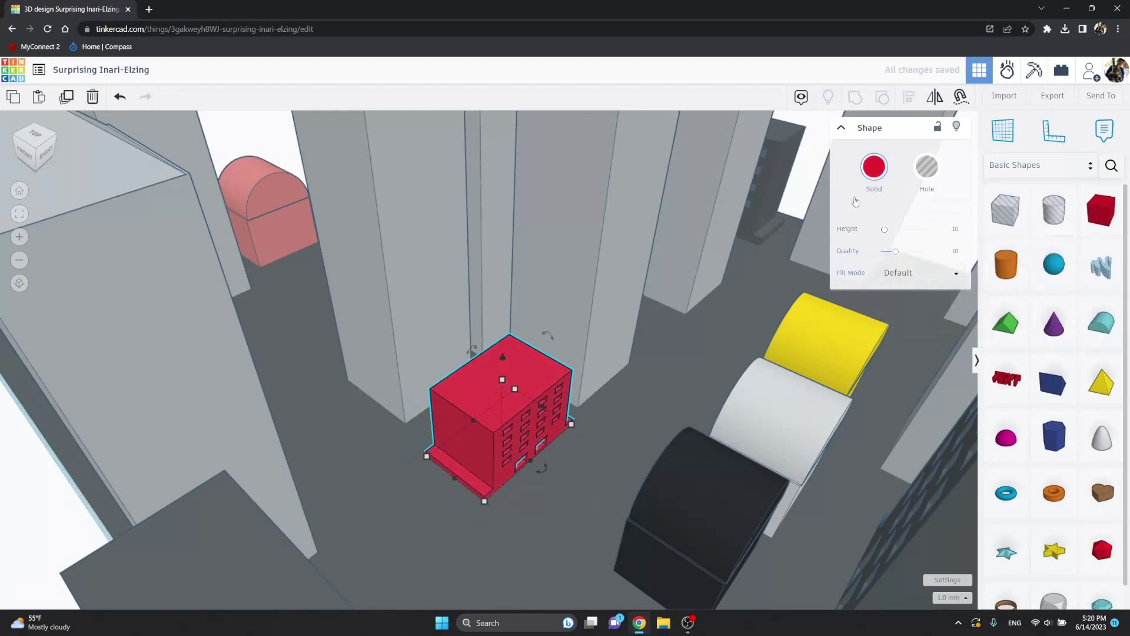
left_click(874, 169)
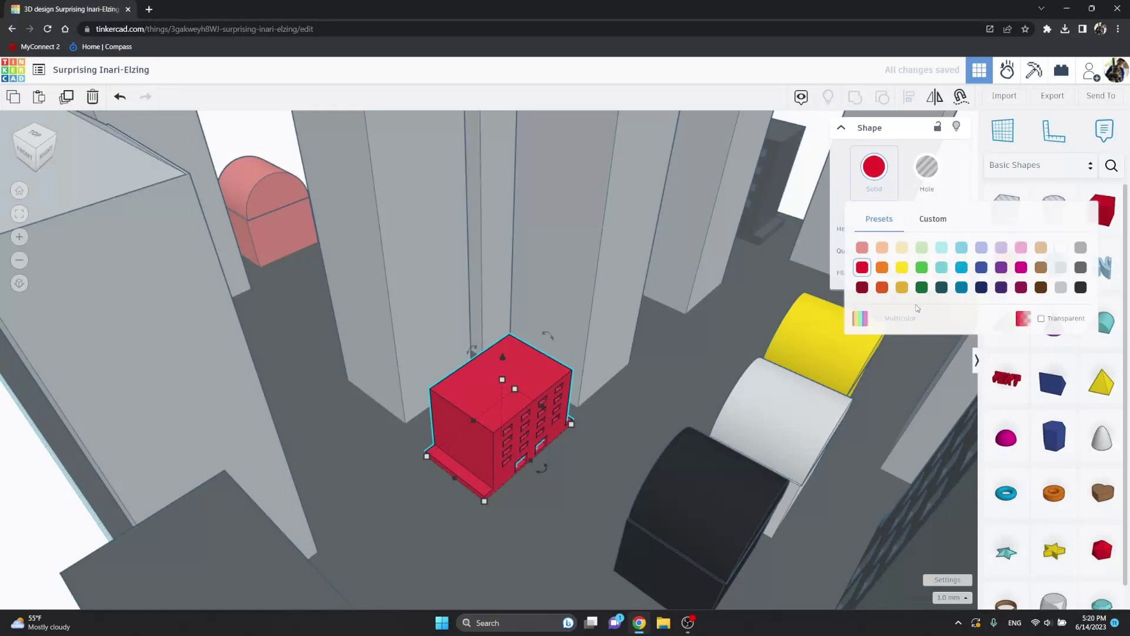
left_click(1042, 319)
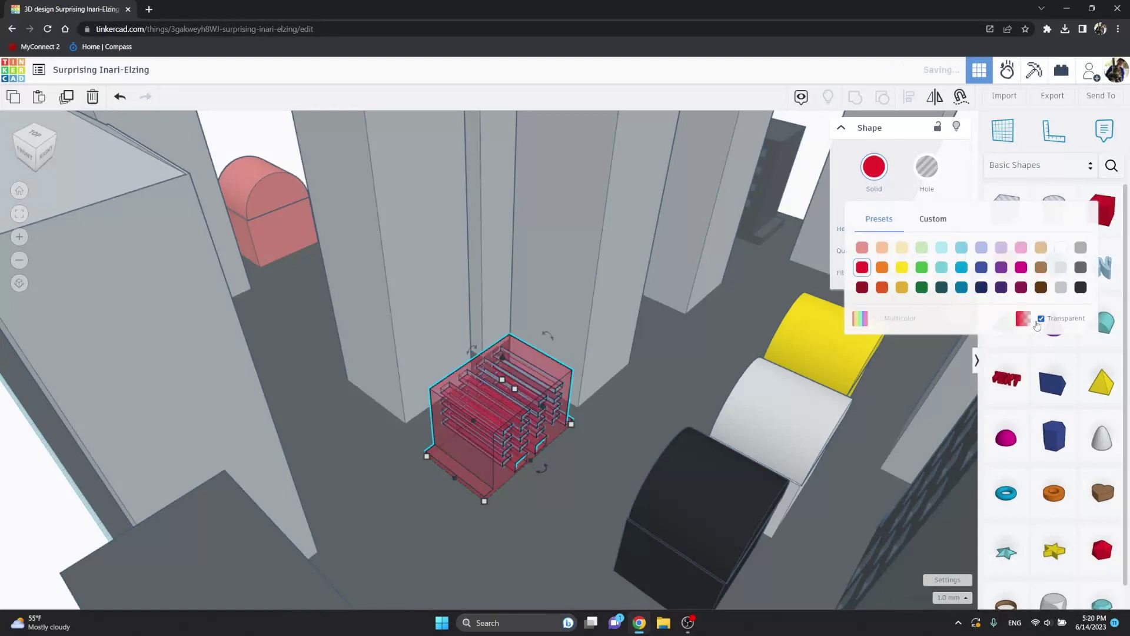
left_click(1041, 319)
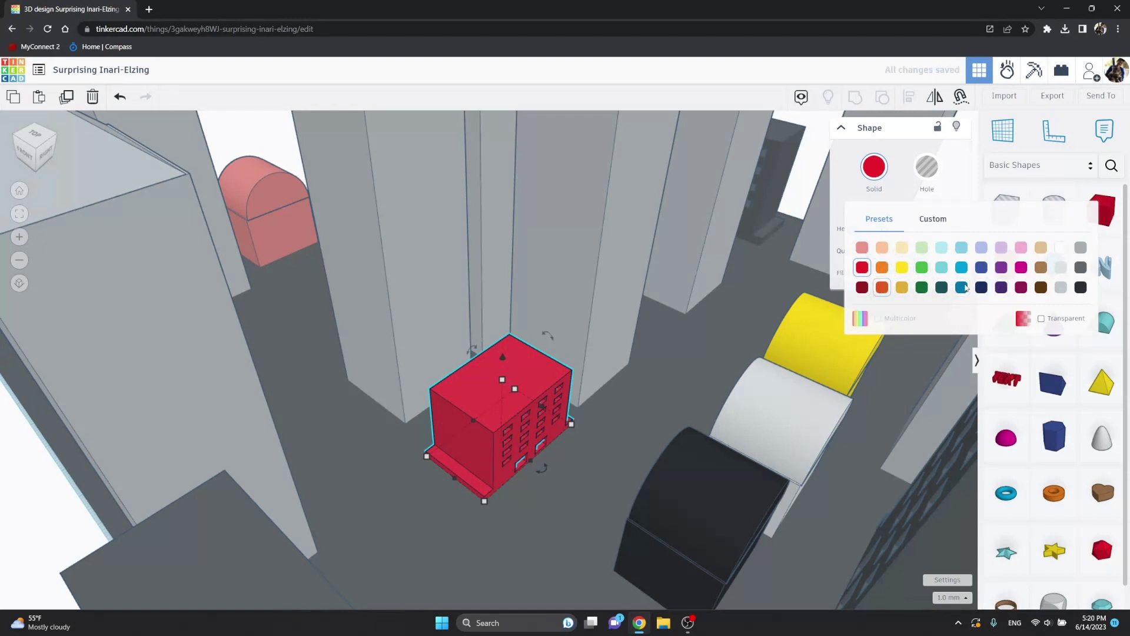
left_click(862, 287)
Step: Place the red building beside the yellow and white blocks and reposition a tall tower
right_click_drag(543, 371, 515, 407)
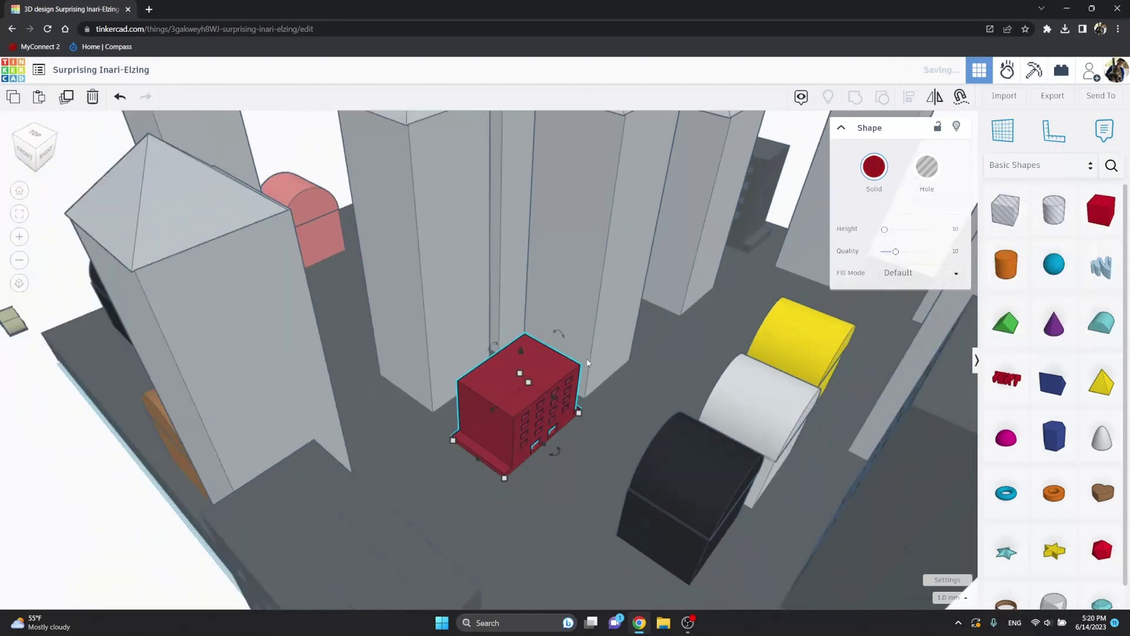
left_click_drag(561, 398, 680, 369)
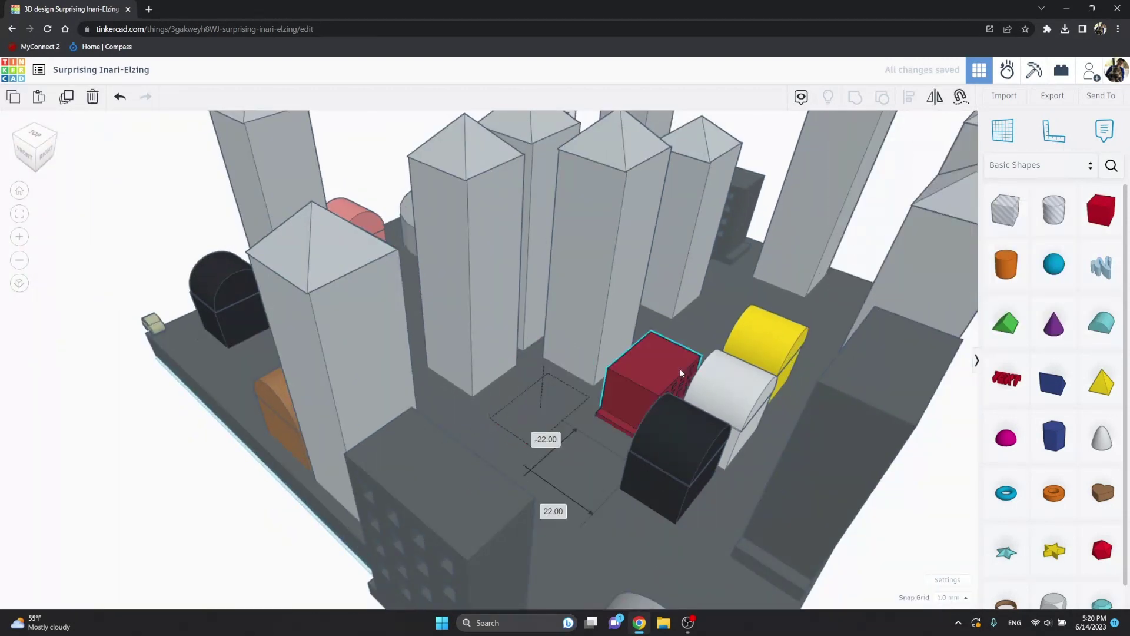
mouse_move(574, 371)
left_mouse_down()
mouse_move(546, 417)
mouse_move(564, 398)
left_mouse_up()
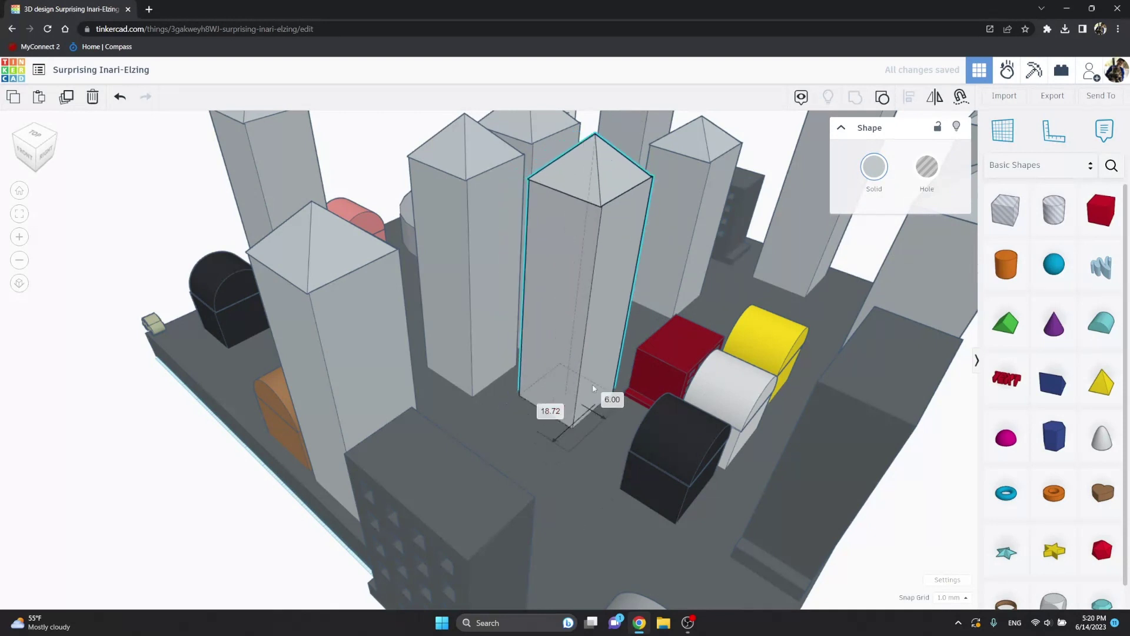
mouse_move(565, 399)
right_mouse_down()
mouse_move(494, 394)
mouse_move(624, 404)
right_mouse_up()
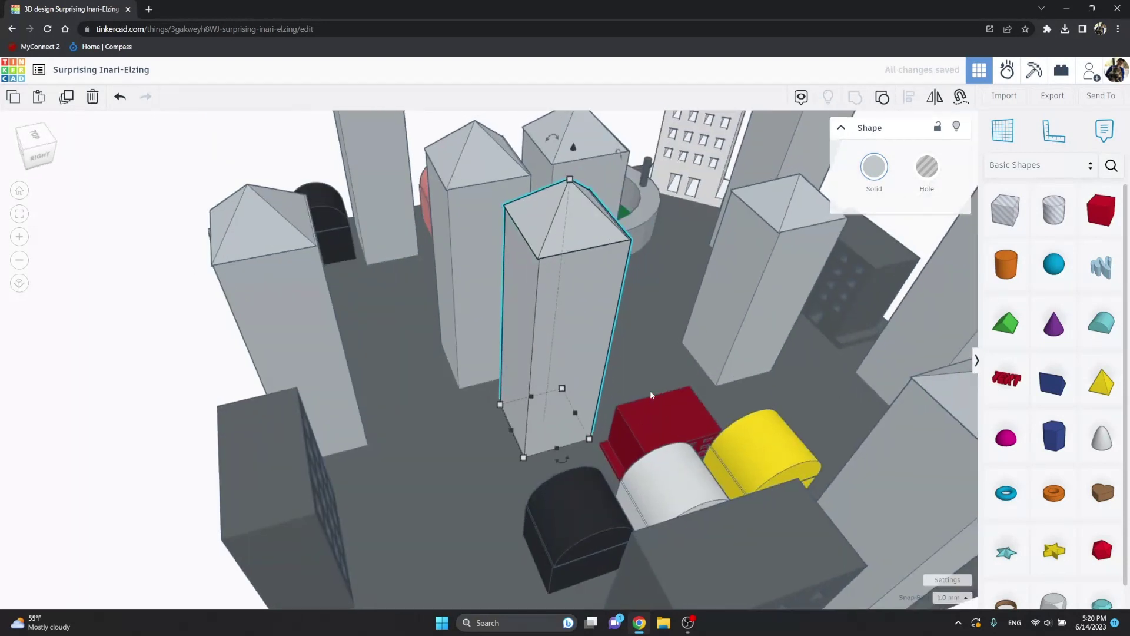
left_click_drag(650, 390, 631, 352)
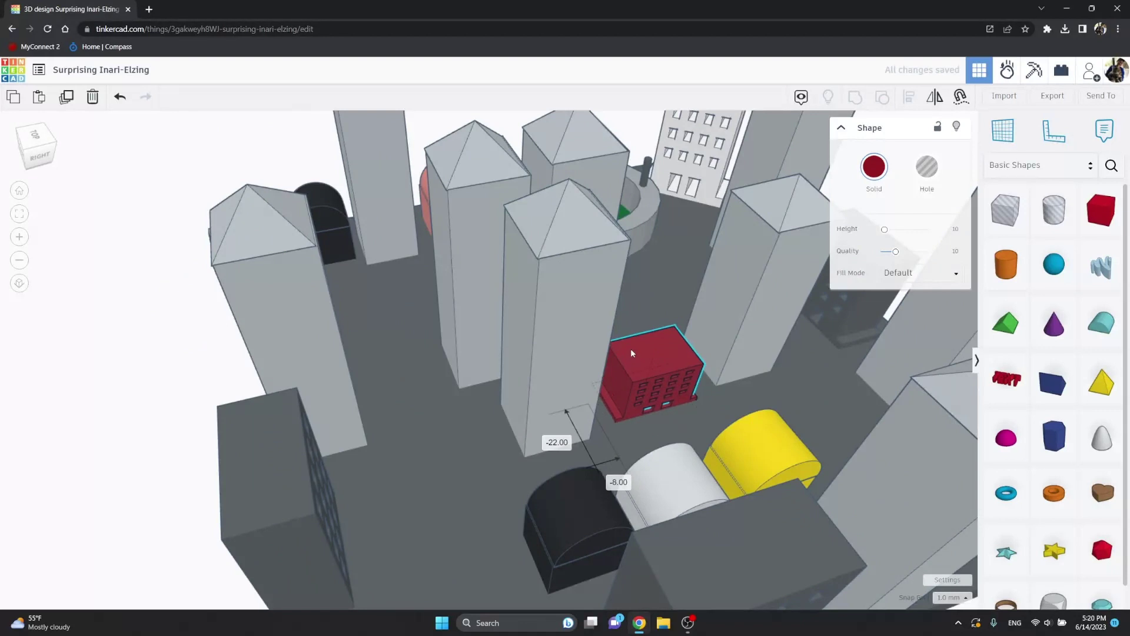
key("Right")
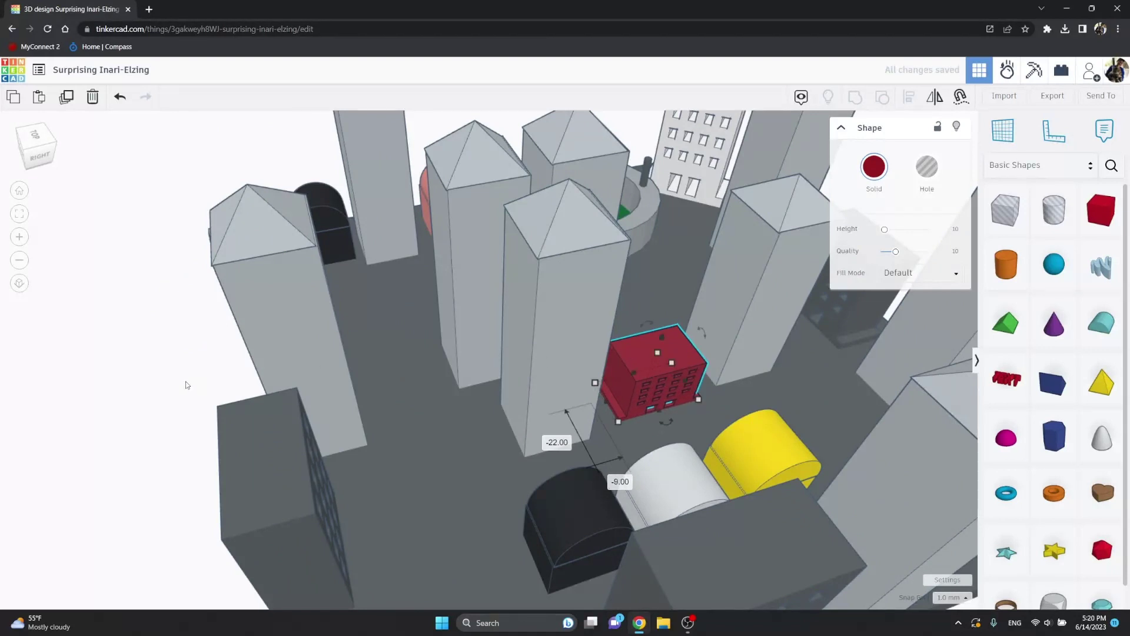
left_click(206, 382)
Step: Shift the flat dark box along the edge and delete the small grey cylinder
mouse_move(271, 374)
right_mouse_down()
mouse_move(310, 377)
mouse_move(414, 449)
right_mouse_up()
left_click(423, 427)
left_click_drag(434, 427, 409, 407)
left_click(524, 472)
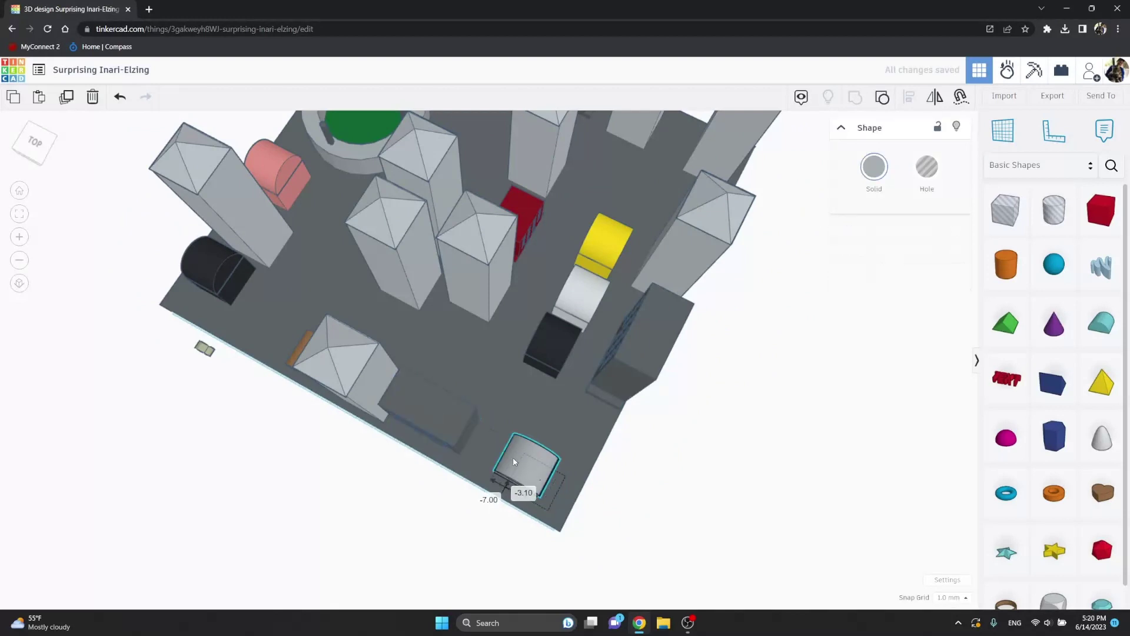
key("Delete")
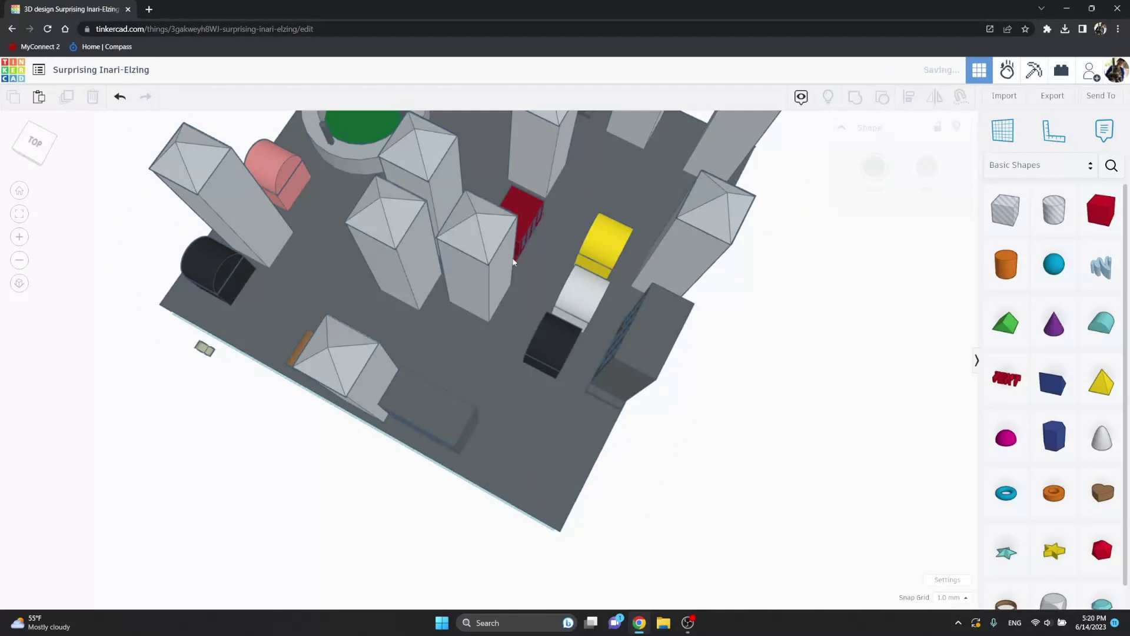
scroll(465, 298, "down", 2)
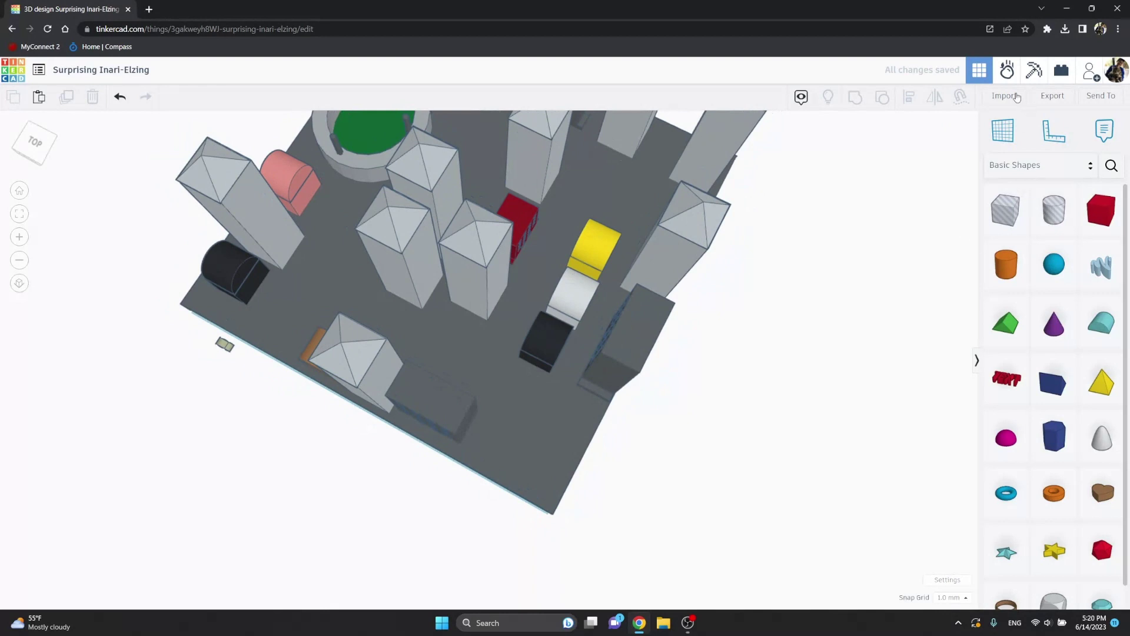
Step: Import police-station-svgrepo-com.svg and drag the new flat shape away from the city
left_click(1005, 96)
left_click(554, 333)
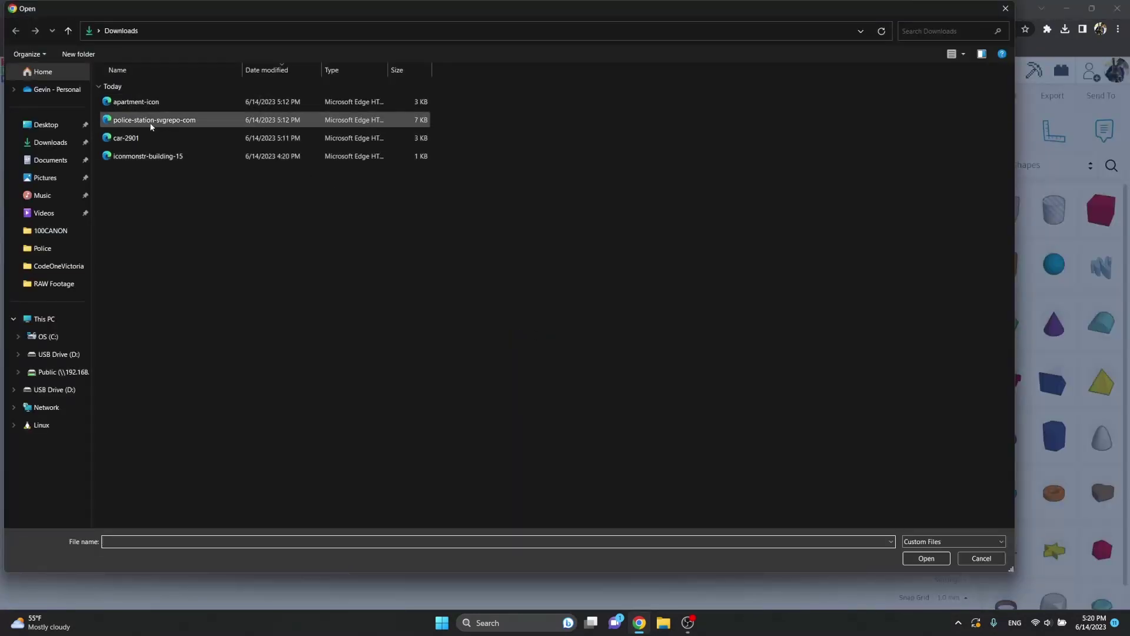
double_click(152, 121)
left_click(663, 451)
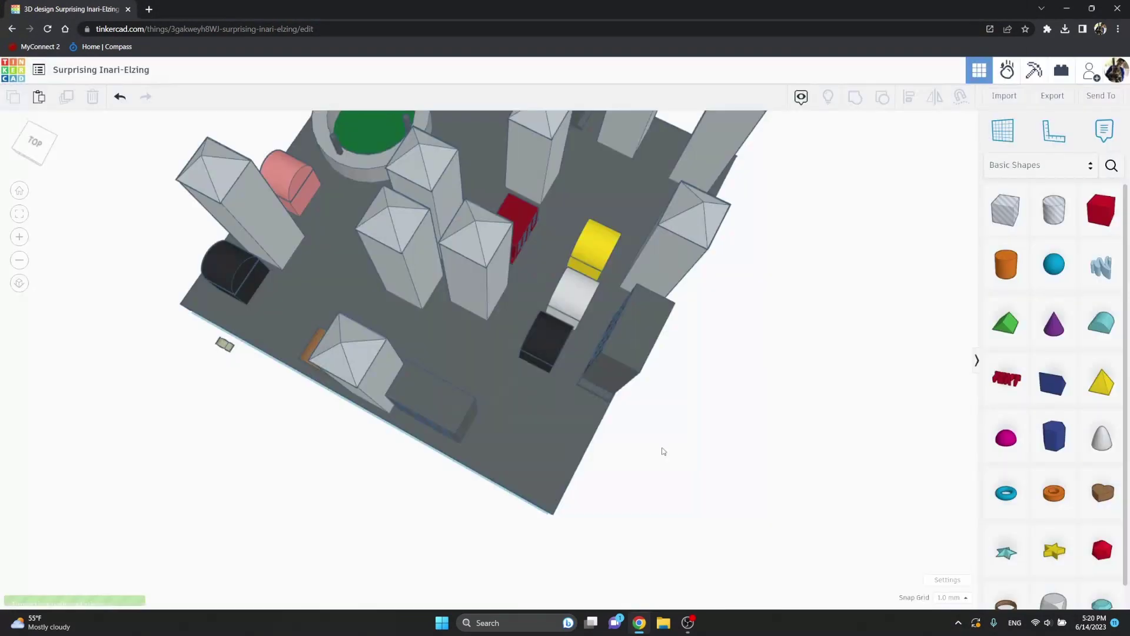
right_click_drag(688, 347, 704, 297)
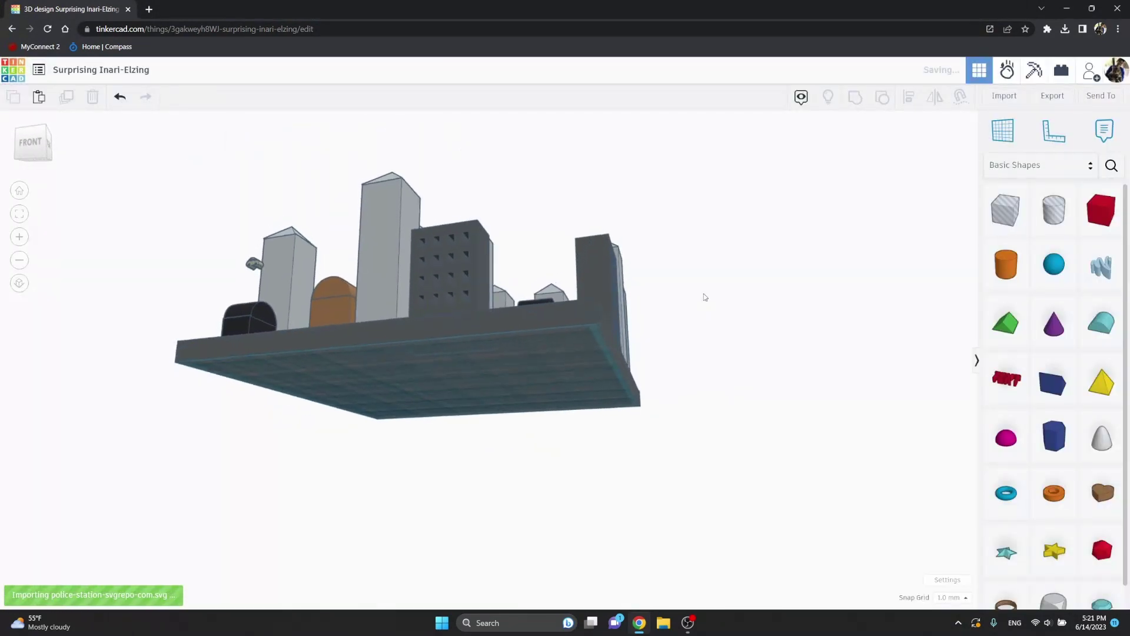
right_click_drag(669, 309, 576, 410)
left_click_drag(576, 411, 177, 512)
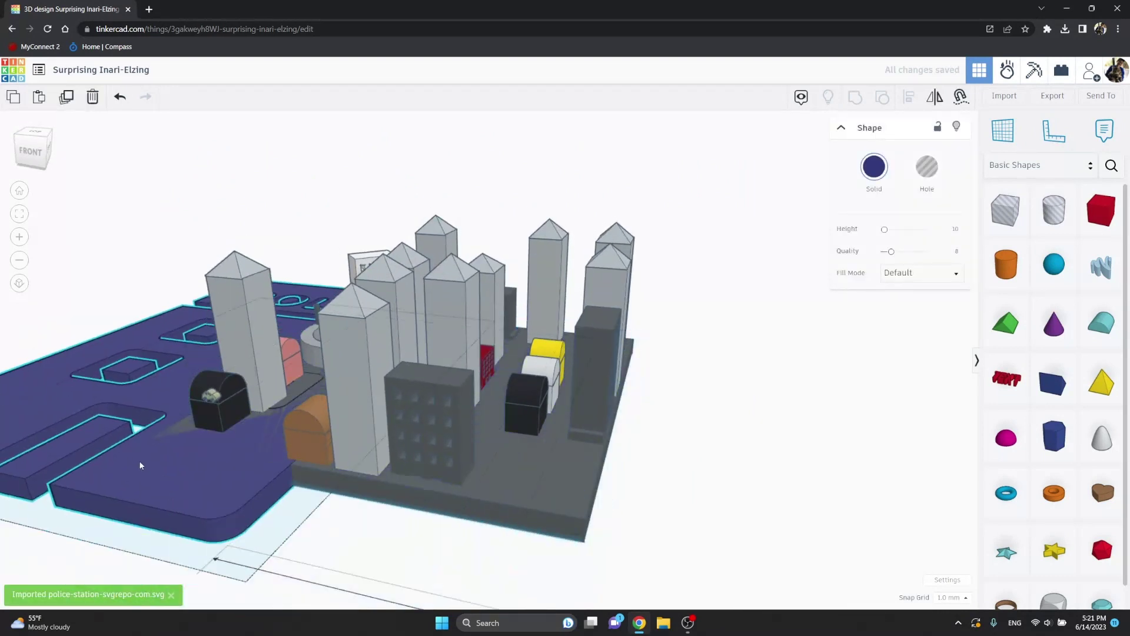
Step: Shrink the police shape to about 36 by 42, stand it upright and set it on the baseplate
mouse_move(177, 512)
right_mouse_down()
mouse_move(130, 501)
mouse_move(173, 175)
right_mouse_up()
mouse_move(173, 174)
left_mouse_down()
mouse_move(127, 388)
mouse_move(221, 507)
left_mouse_up()
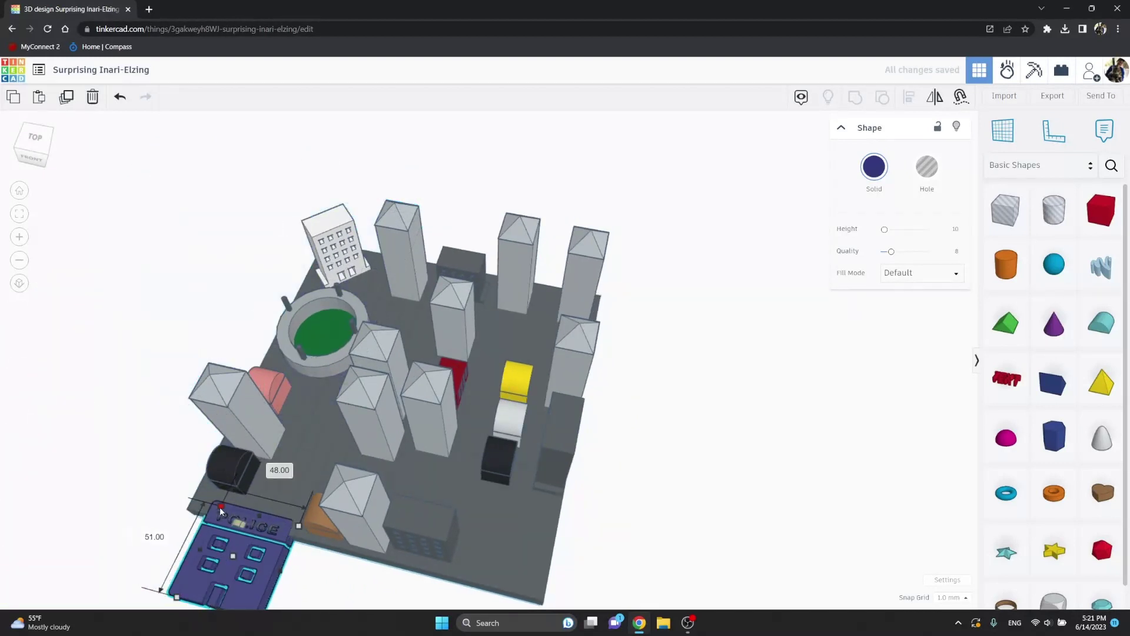
left_click_drag(222, 507, 227, 544)
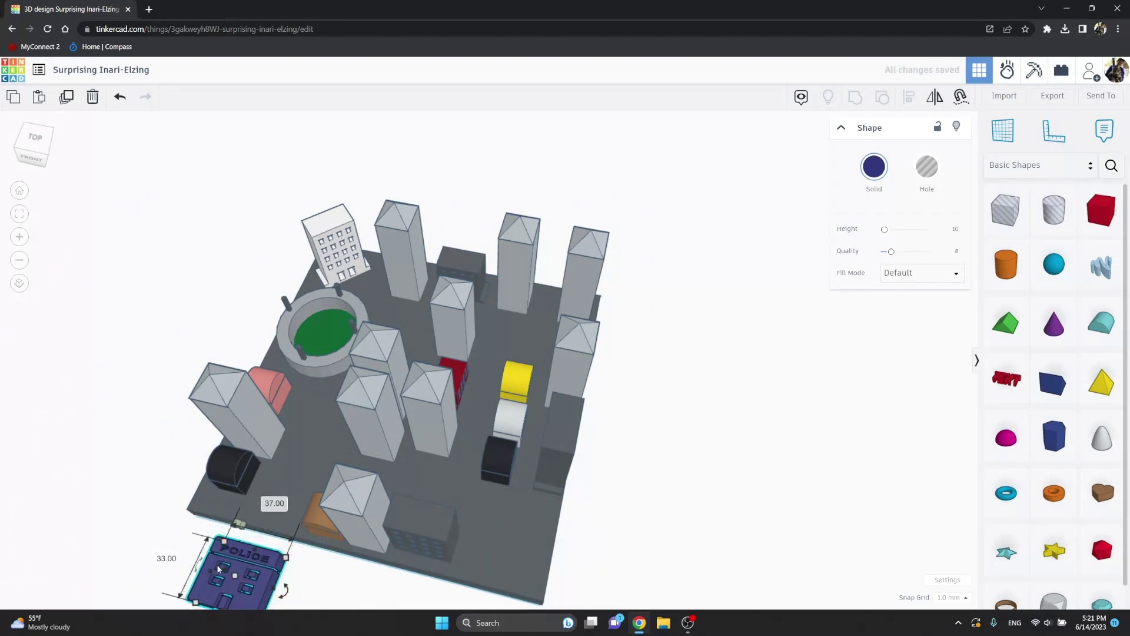
mouse_move(200, 565)
left_mouse_down()
mouse_move(188, 558)
mouse_move(239, 585)
mouse_move(518, 523)
left_mouse_up()
mouse_move(519, 523)
right_mouse_down()
mouse_move(562, 491)
mouse_move(520, 453)
right_mouse_up()
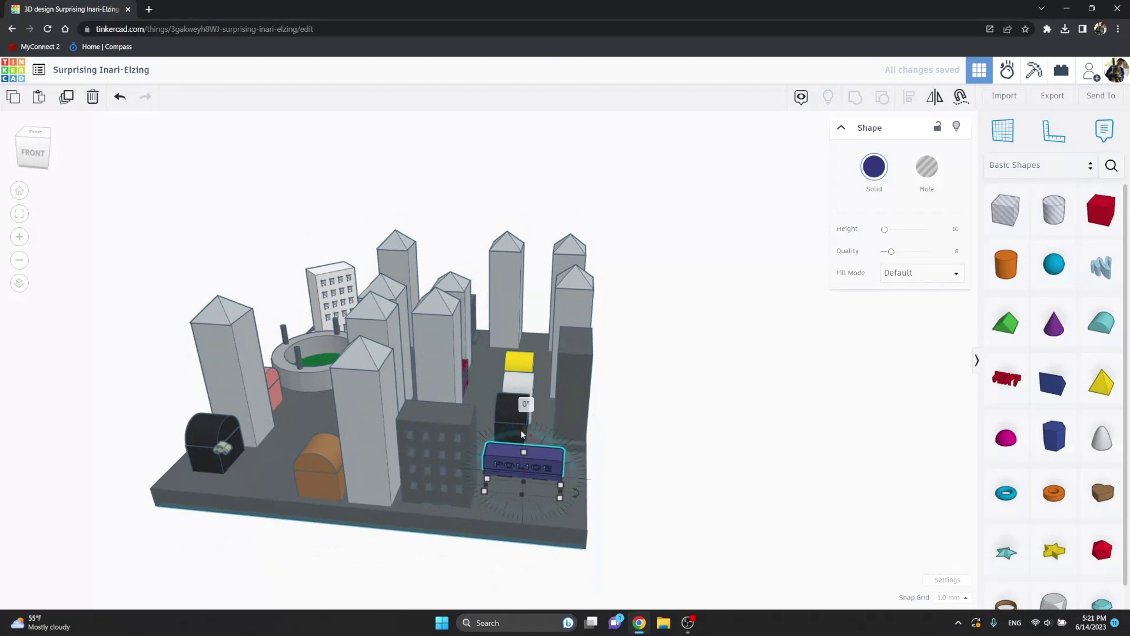
left_click_drag(523, 452, 528, 388)
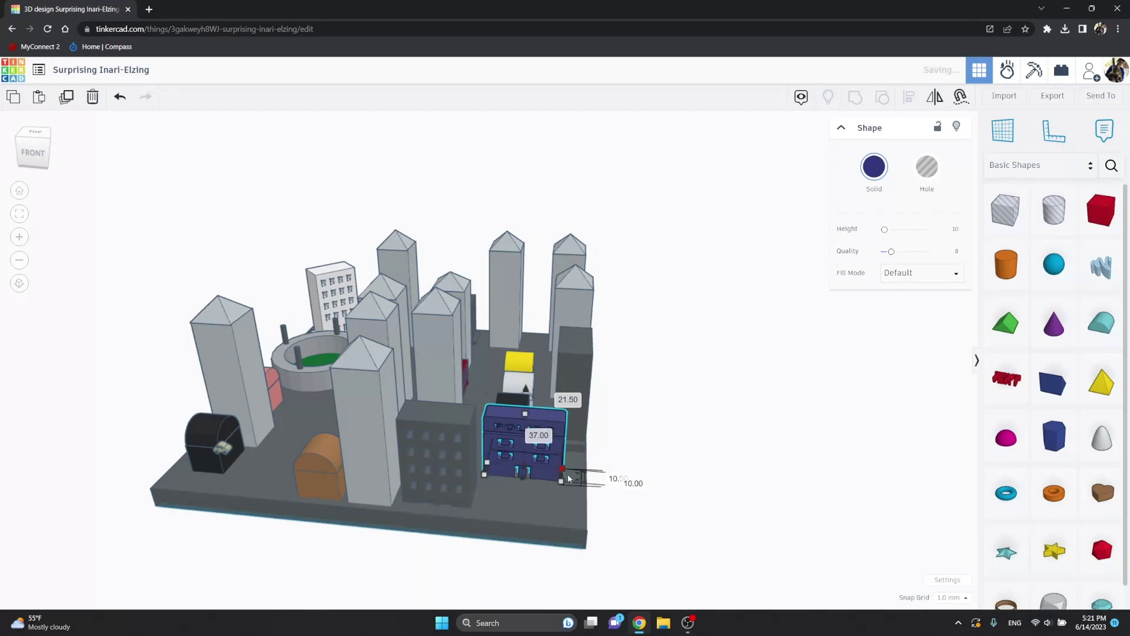
Step: Turn the police building to face outward and settle it on the plate corner
left_click_drag(578, 477, 498, 481)
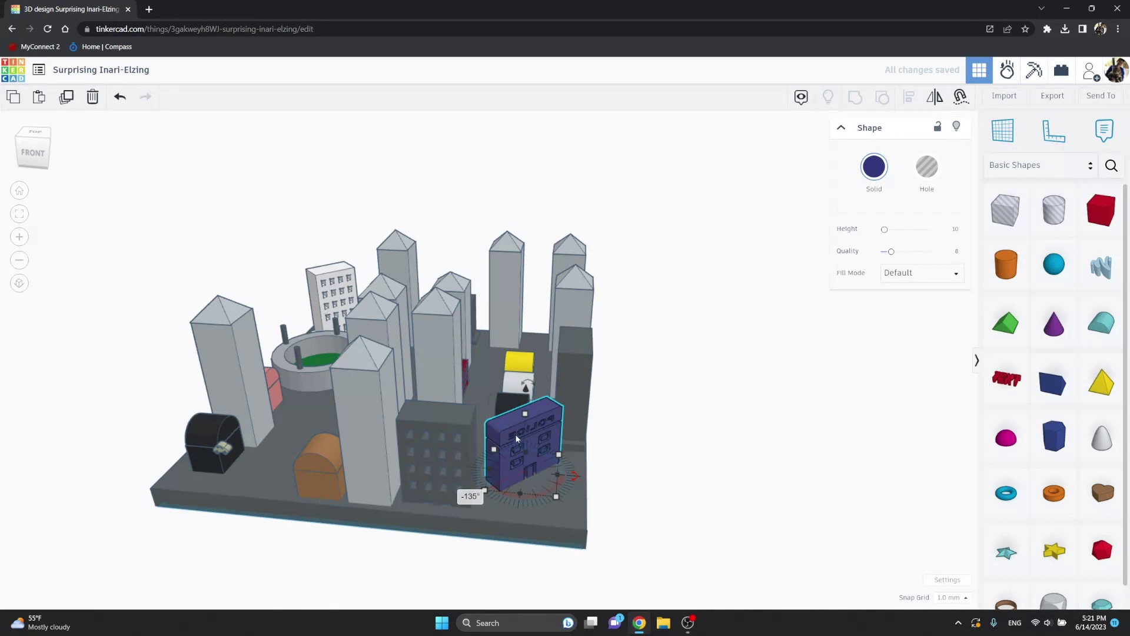
left_click_drag(512, 438, 522, 455)
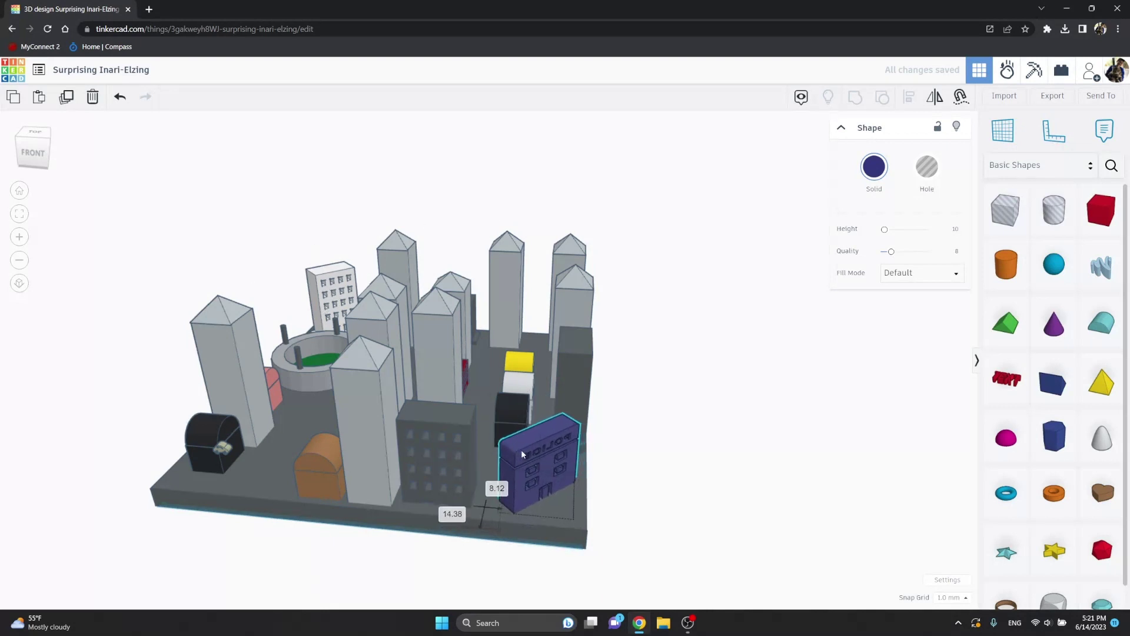
mouse_move(590, 497)
right_mouse_down()
mouse_move(877, 512)
mouse_move(875, 501)
right_mouse_up()
scroll(760, 499, "up", 3)
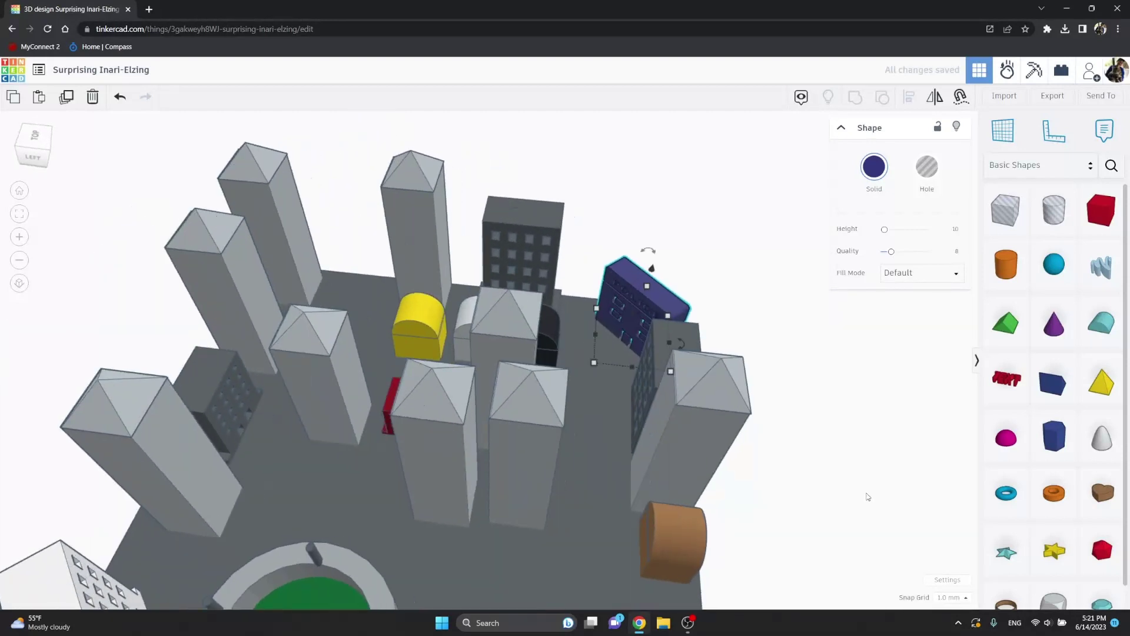
scroll(604, 427, "up", 2)
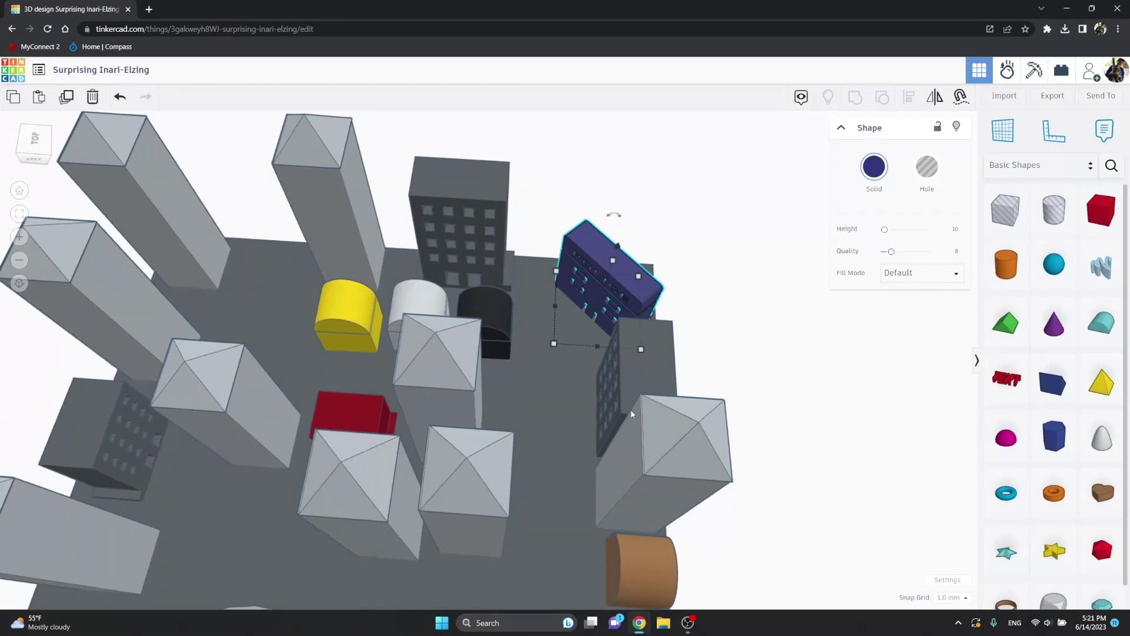
key("f")
right_click_drag(647, 312, 698, 292)
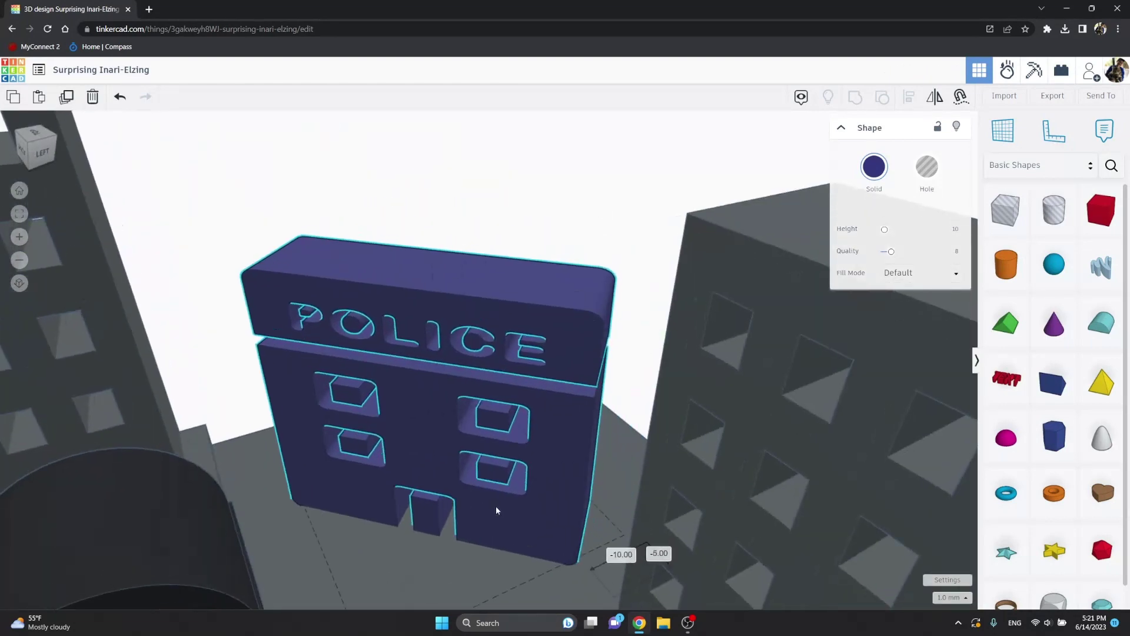
left_click_drag(518, 477, 503, 504)
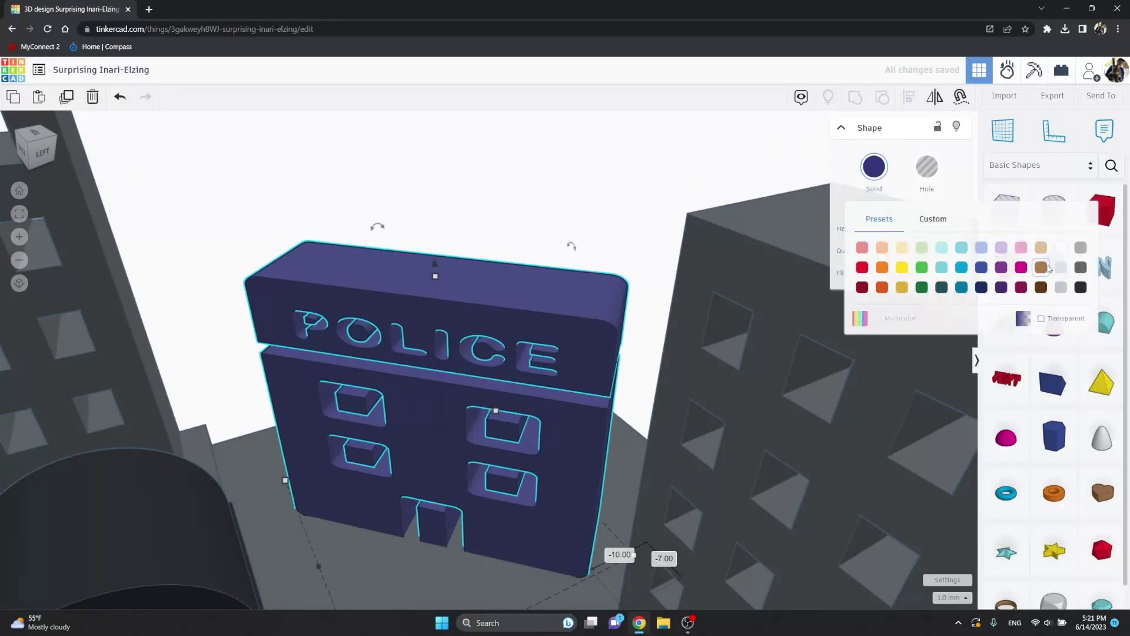
Step: Recolour the police building light grey and review it among the towers
left_click(1061, 289)
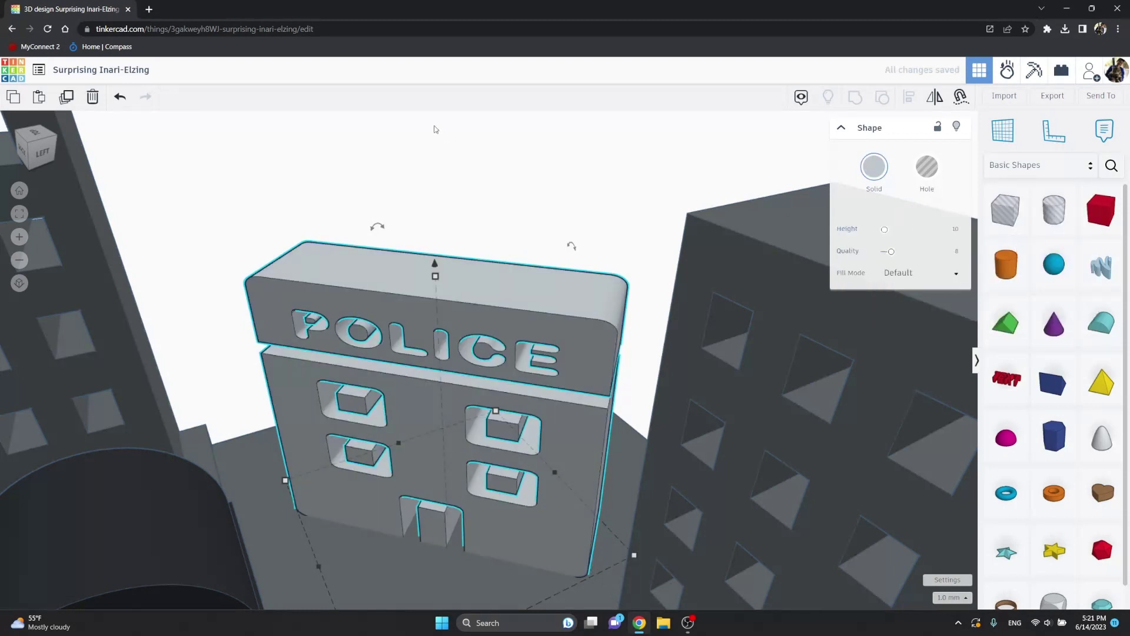
left_click(434, 129)
right_click_drag(434, 135, 357, 237)
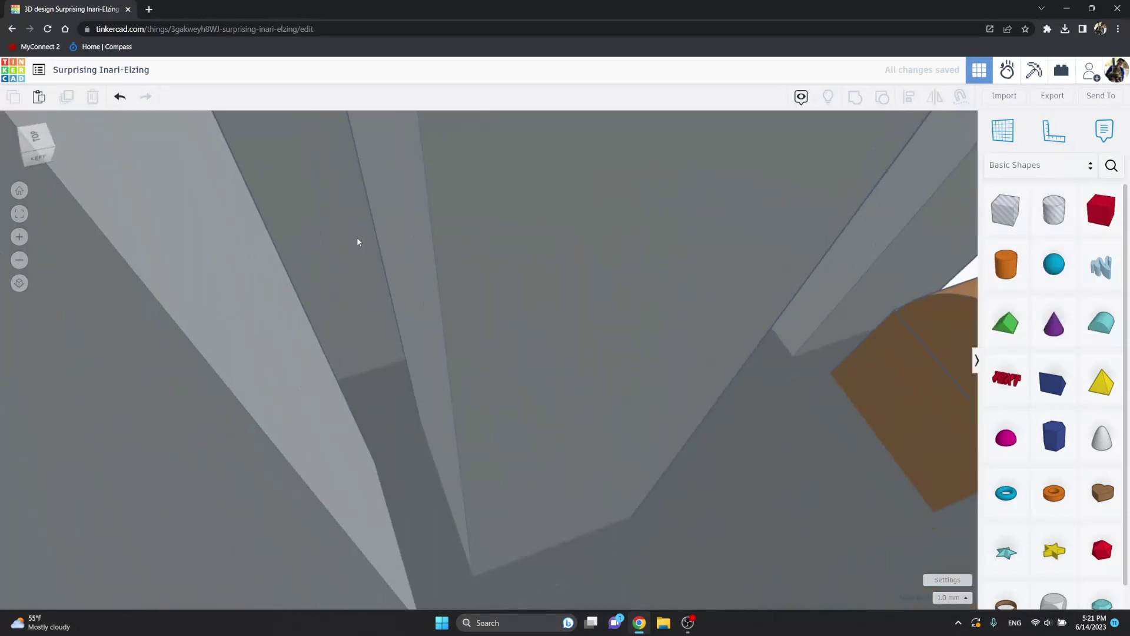
scroll(358, 236, "down", 3)
scroll(356, 236, "down", 2)
scroll(355, 234, "down", 3)
scroll(357, 232, "down", 2)
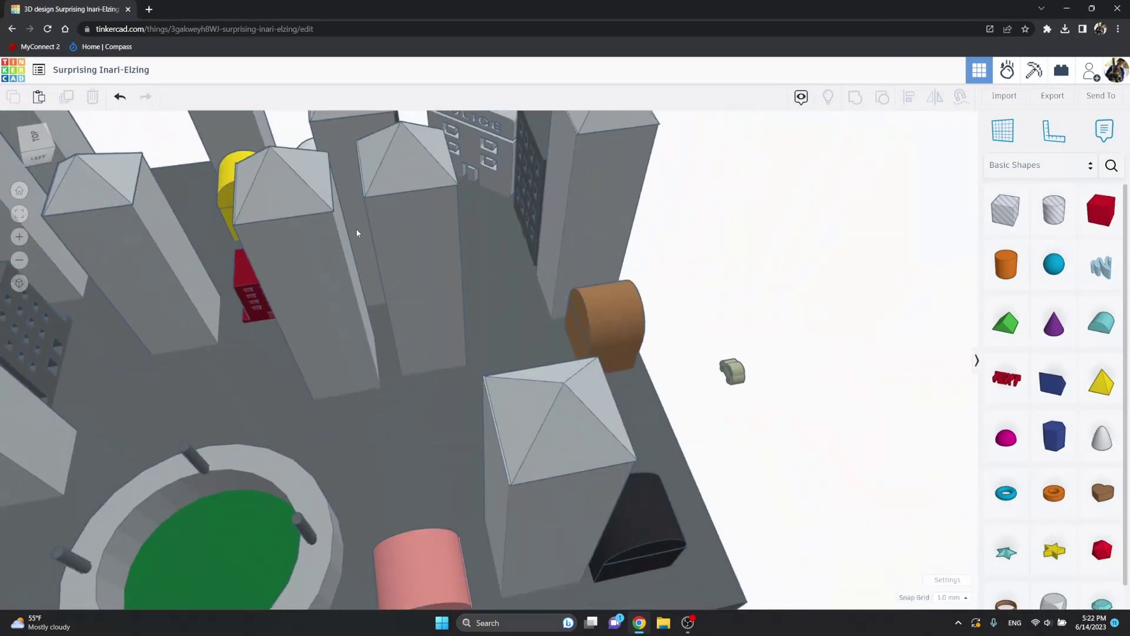
scroll(356, 229, "down", 2)
mouse_move(356, 229)
right_mouse_down()
mouse_move(377, 170)
mouse_move(432, 199)
right_mouse_up()
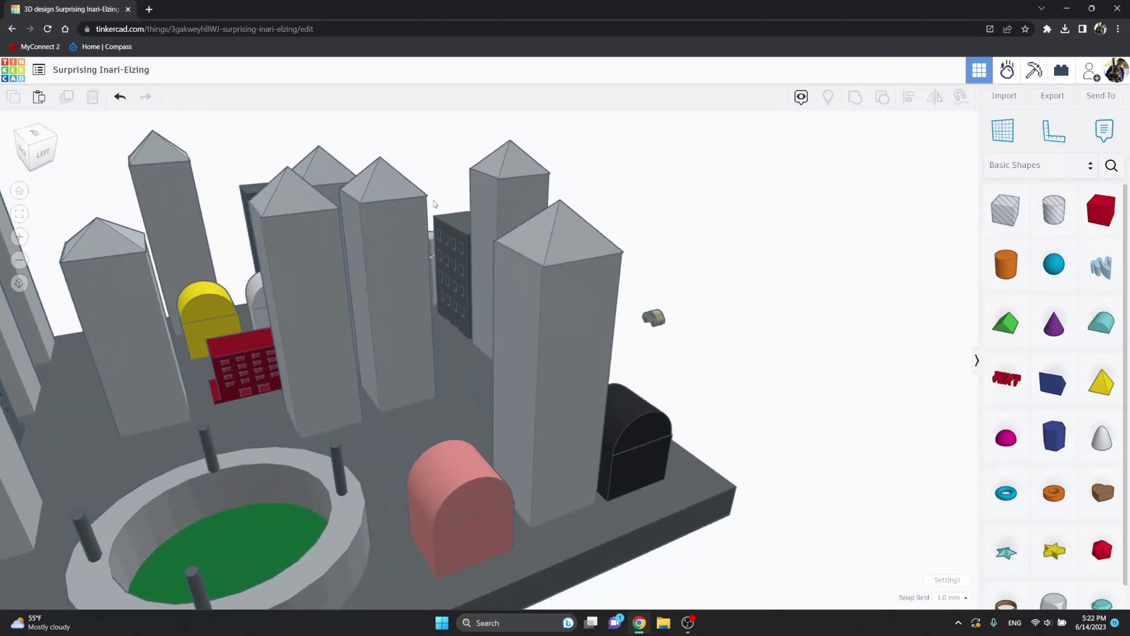
scroll(430, 201, "down", 1)
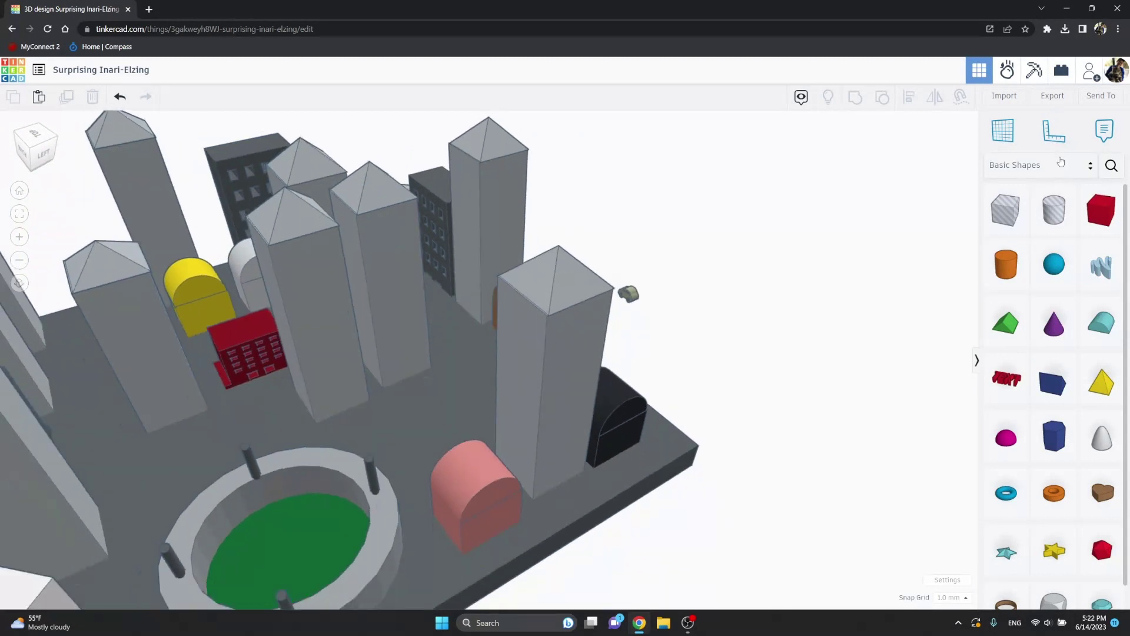
Step: Import apartment-icon.svg and select the new shape lying under the baseplate
left_click(1005, 98)
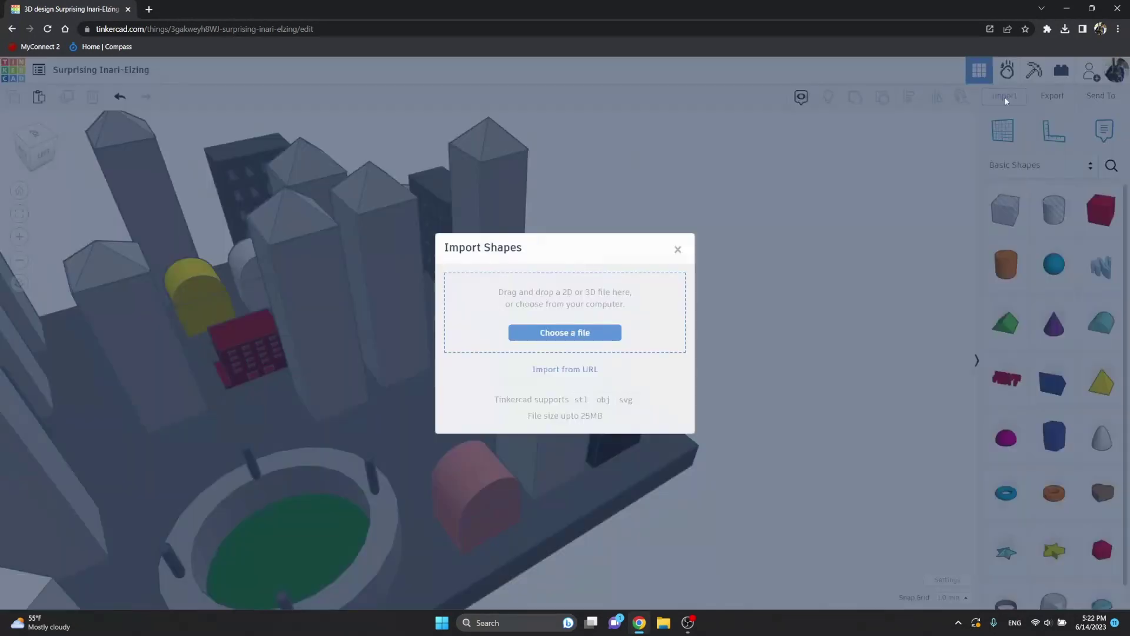
left_click(564, 332)
left_click(258, 104)
double_click(259, 104)
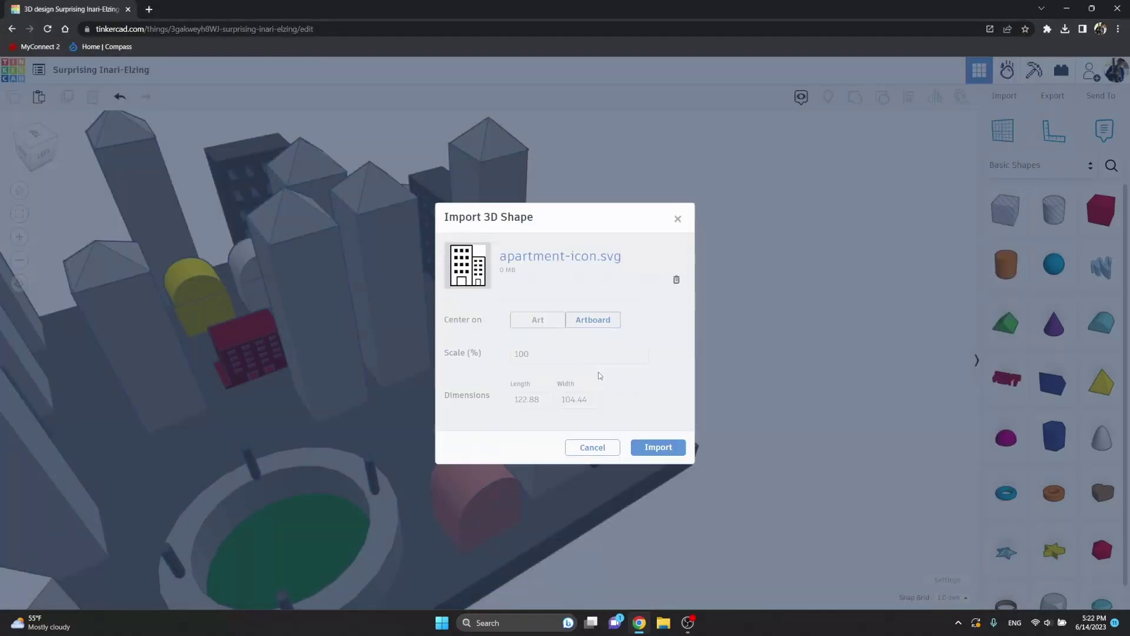
left_click(651, 449)
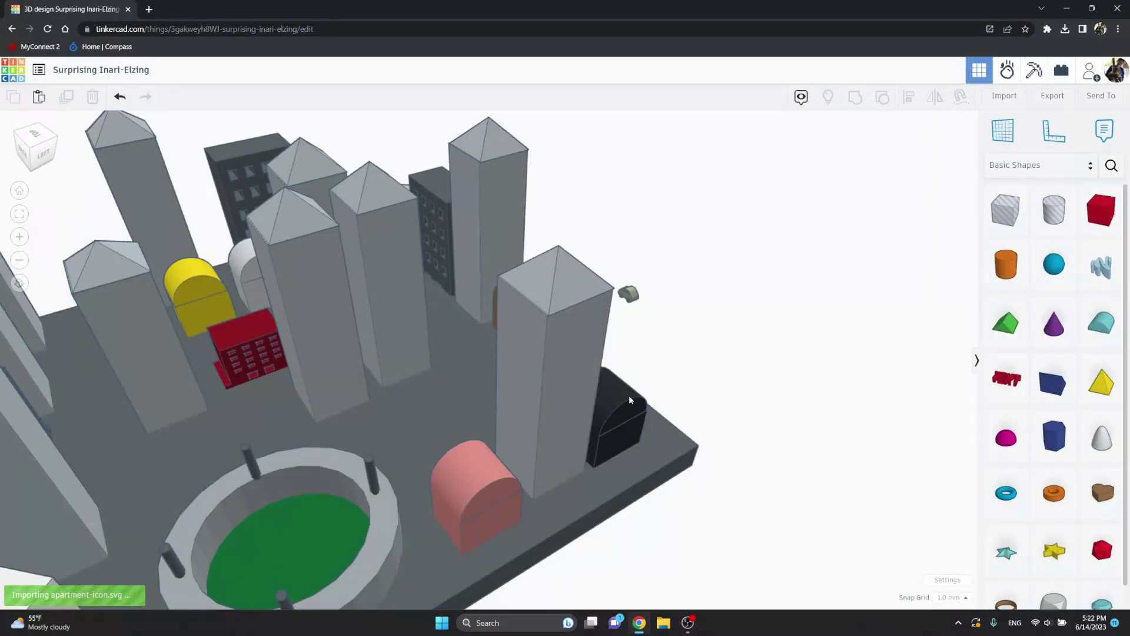
mouse_move(594, 365)
right_mouse_down()
mouse_move(527, 388)
mouse_move(398, 335)
mouse_move(414, 278)
right_mouse_up()
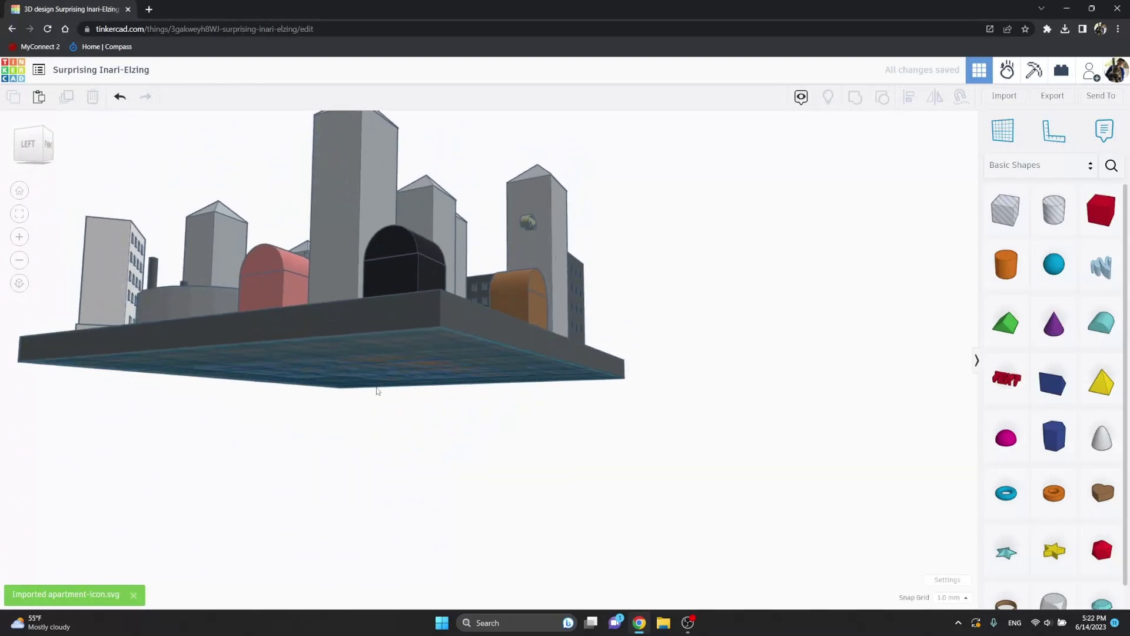
left_click(382, 363)
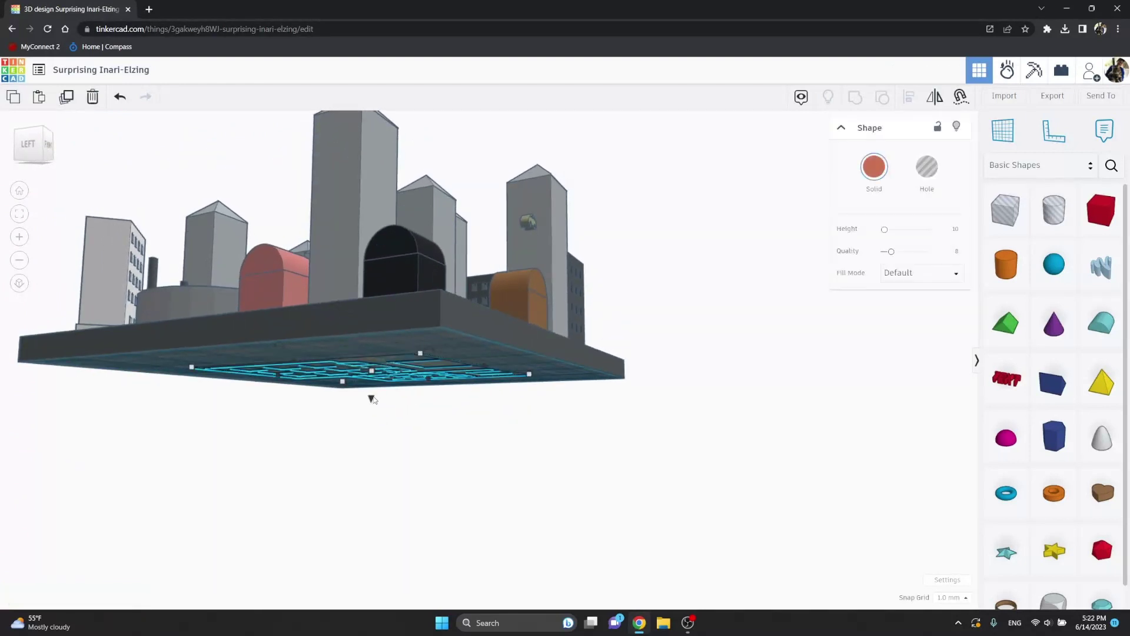
Step: Lift the apartment shape above the plate, move it aside and shrink its footprint
left_click_drag(377, 365, 366, 287)
right_click_drag(349, 356, 348, 381)
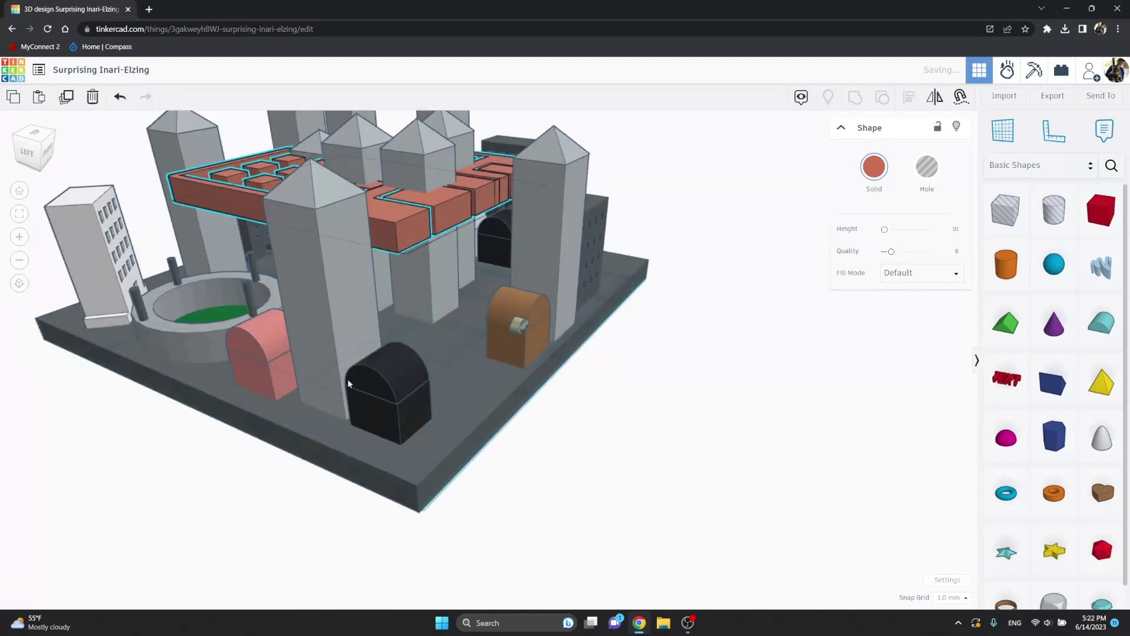
right_click_drag(319, 294, 249, 161)
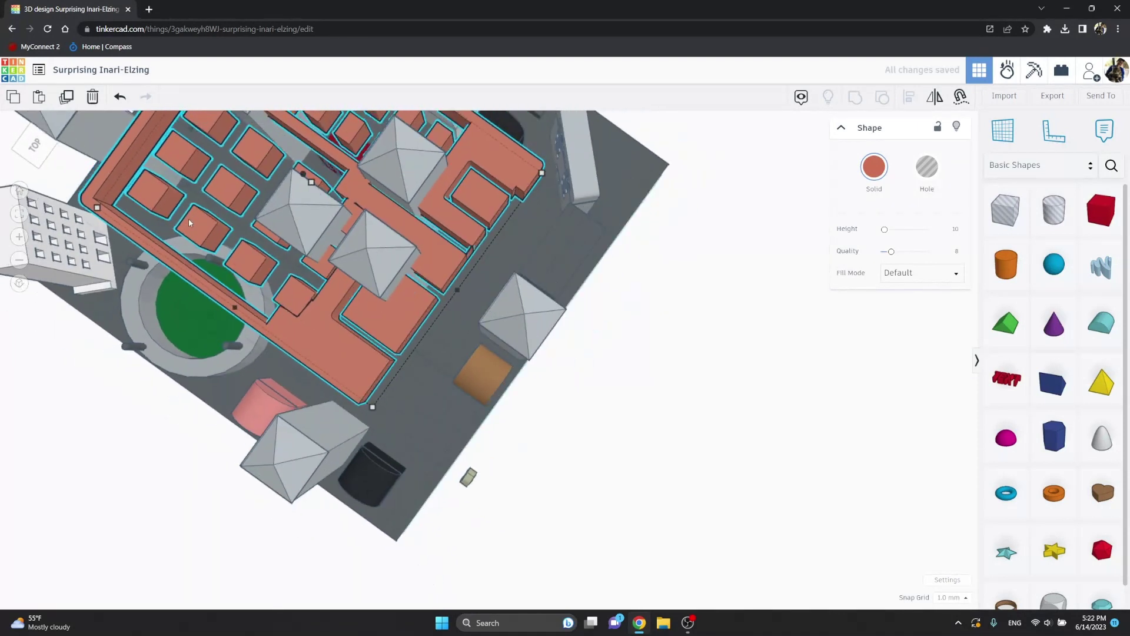
right_click_drag(204, 205, 194, 213)
scroll(194, 214, "down", 2)
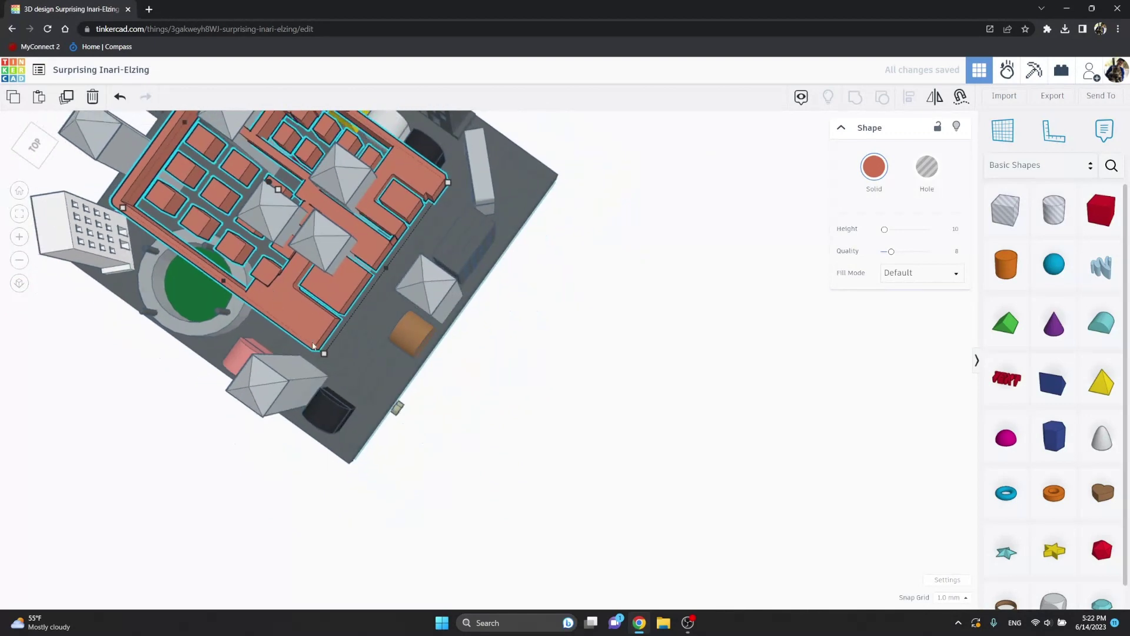
left_click_drag(324, 351, 547, 408)
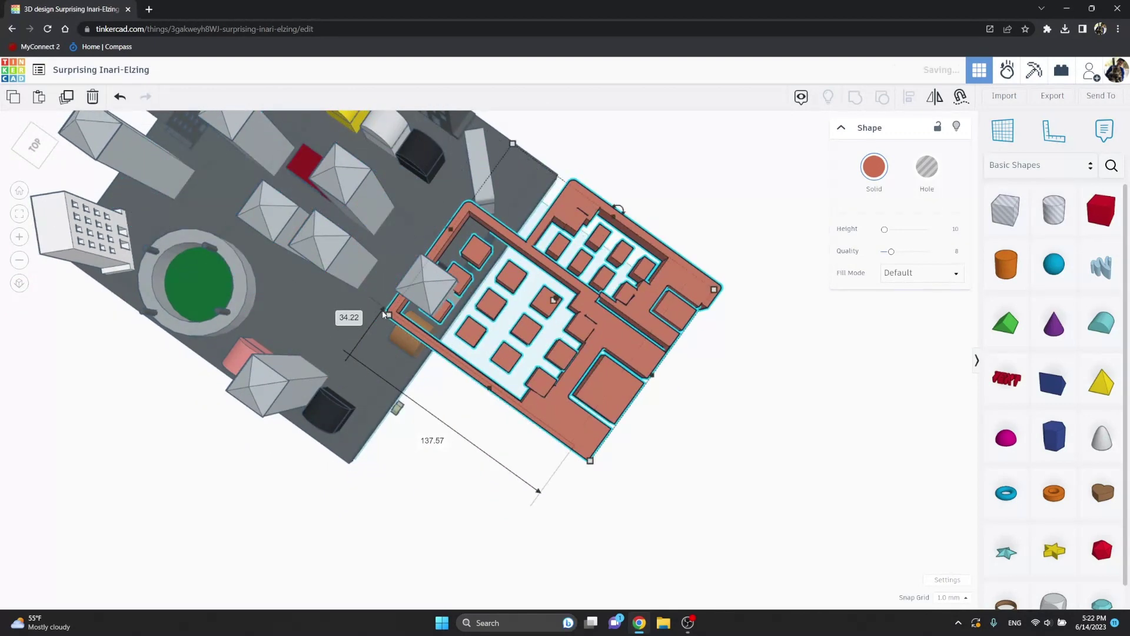
mouse_move(386, 314)
left_mouse_down()
mouse_move(626, 302)
mouse_move(234, 218)
left_mouse_up()
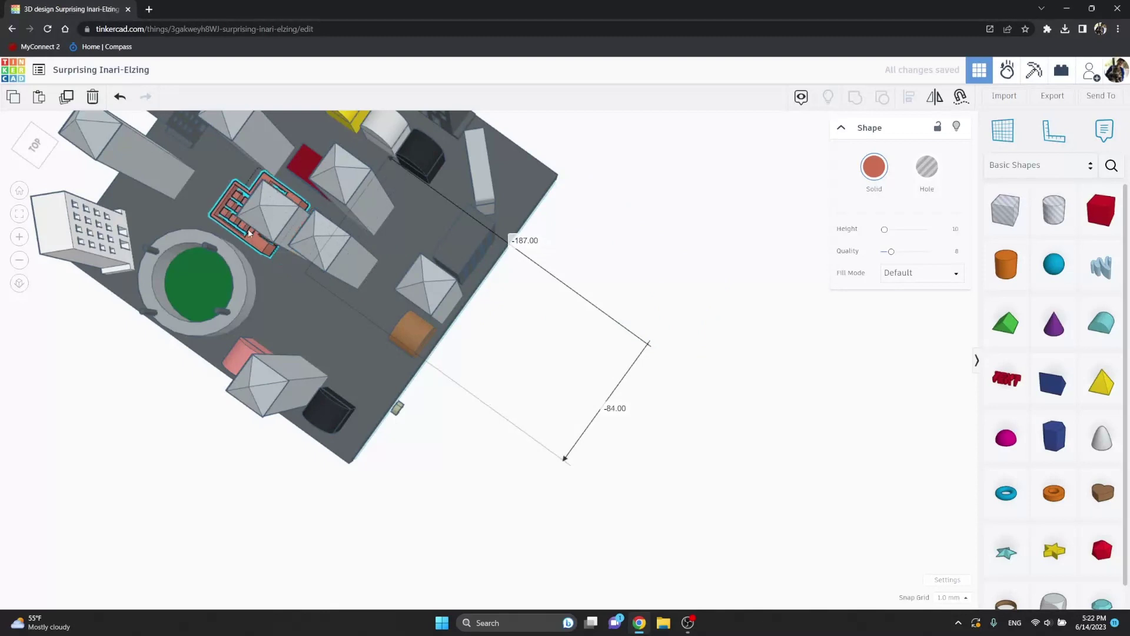
scroll(209, 177, "up", 3)
scroll(214, 173, "up", 3)
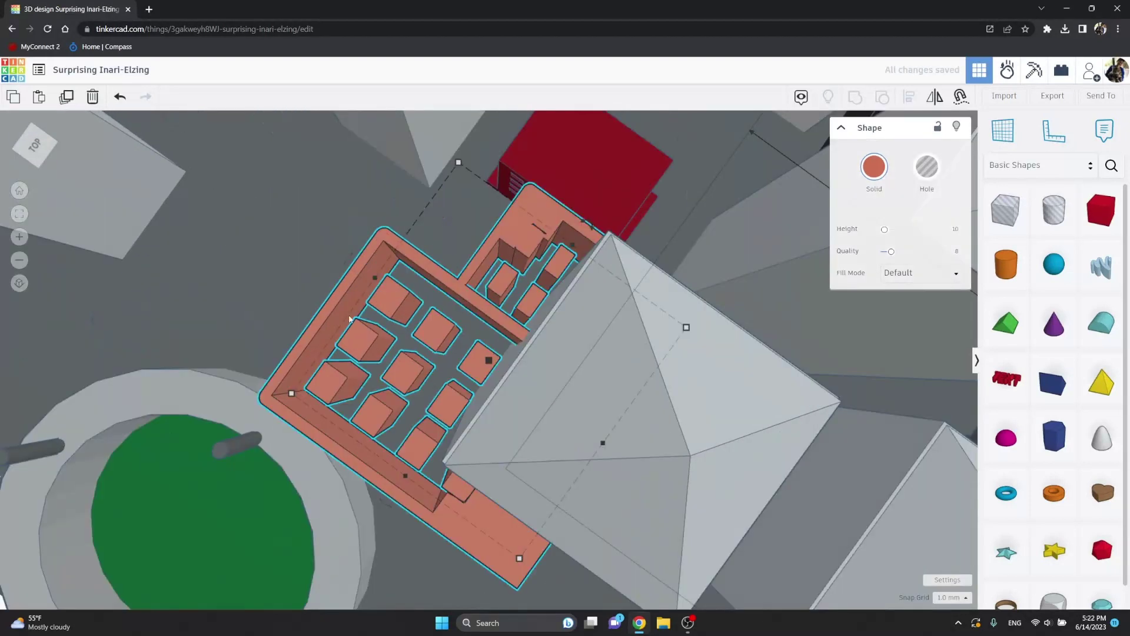
left_click_drag(321, 305, 281, 258)
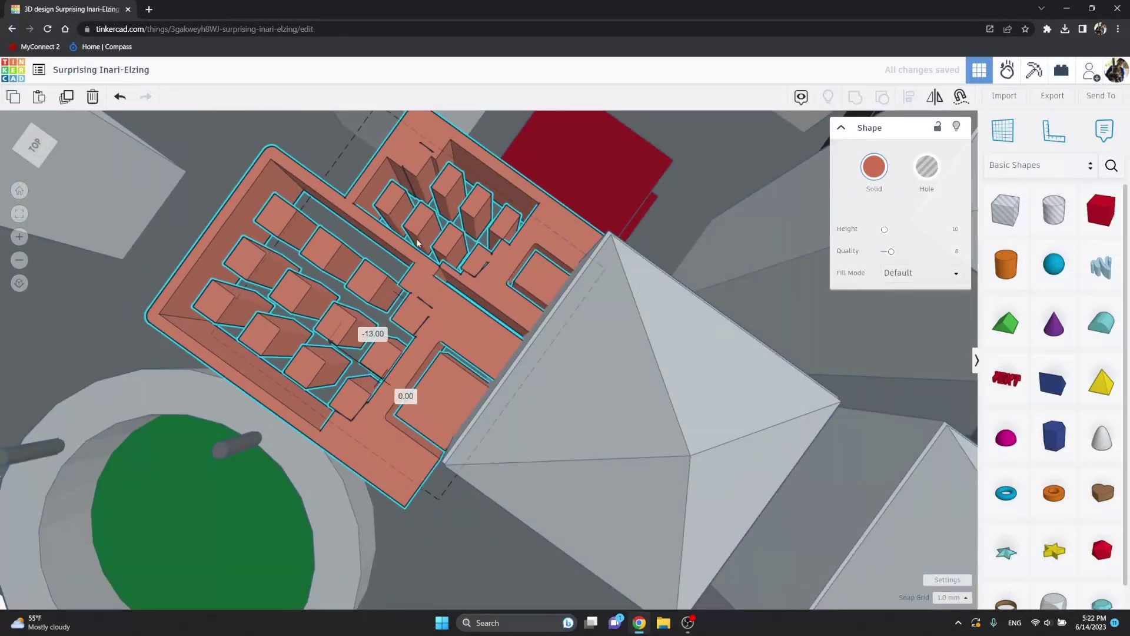
Step: Rotate the building 90 degrees upright and 90 degrees about vertical, then shift it lower-left
right_click_drag(469, 173, 377, 239)
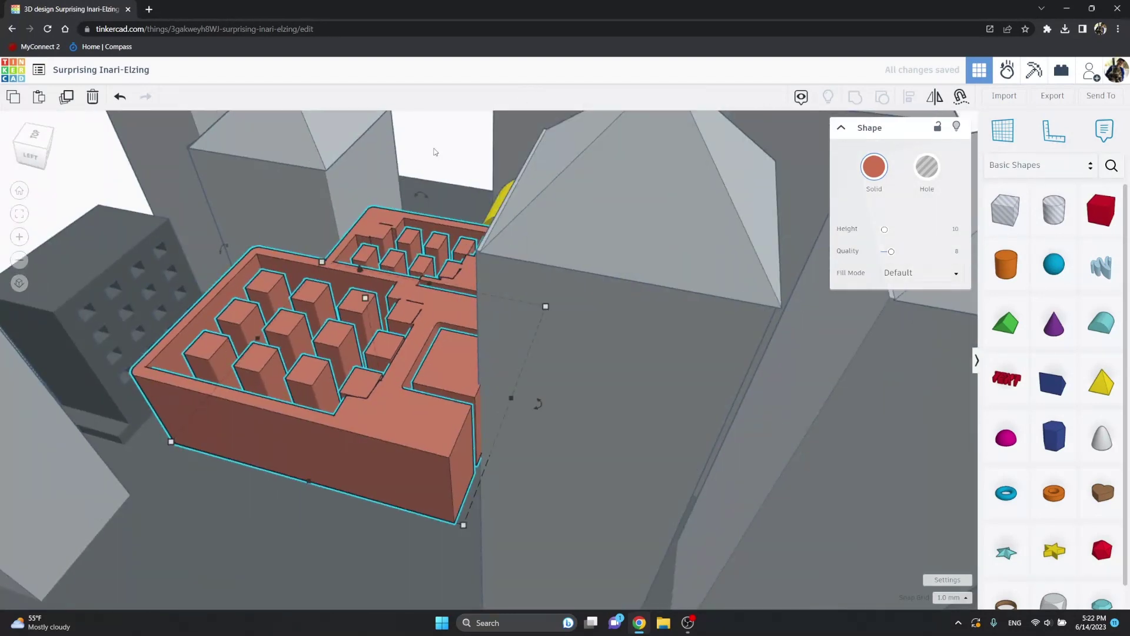
left_click(436, 150)
left_click(308, 326)
scroll(393, 316, "up", 2)
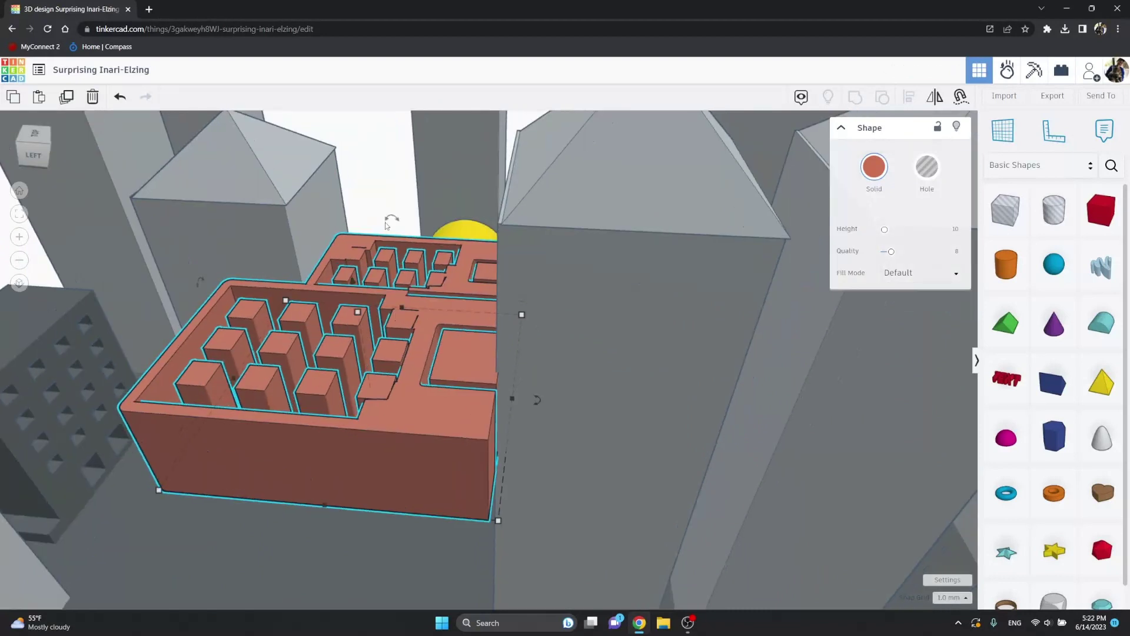
scroll(392, 219, "down", 3)
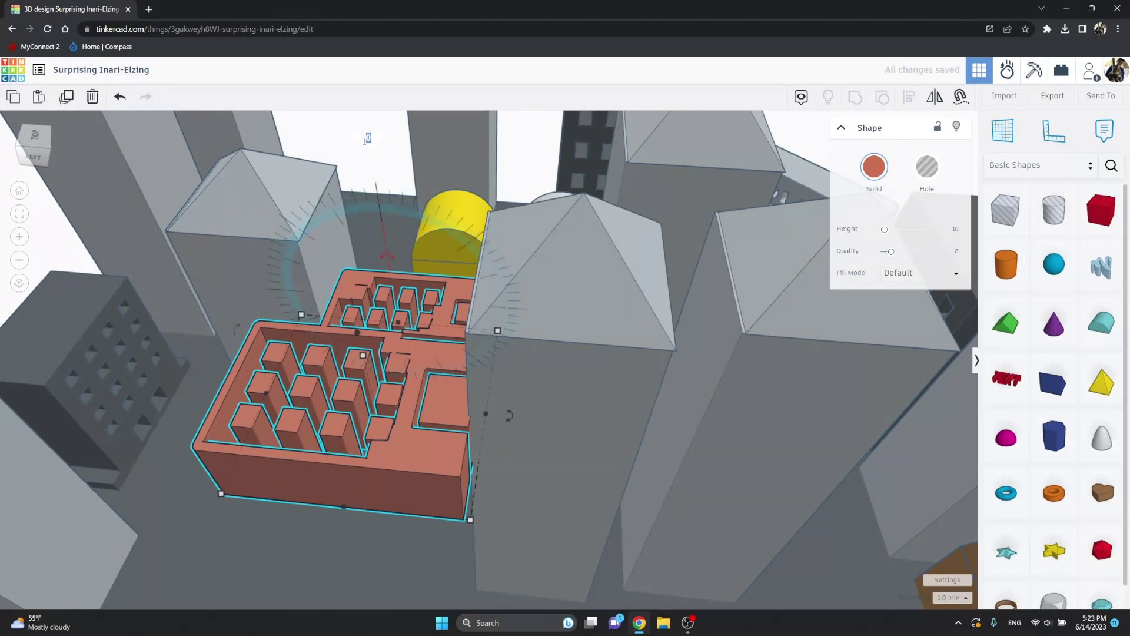
type("90")
key("Return")
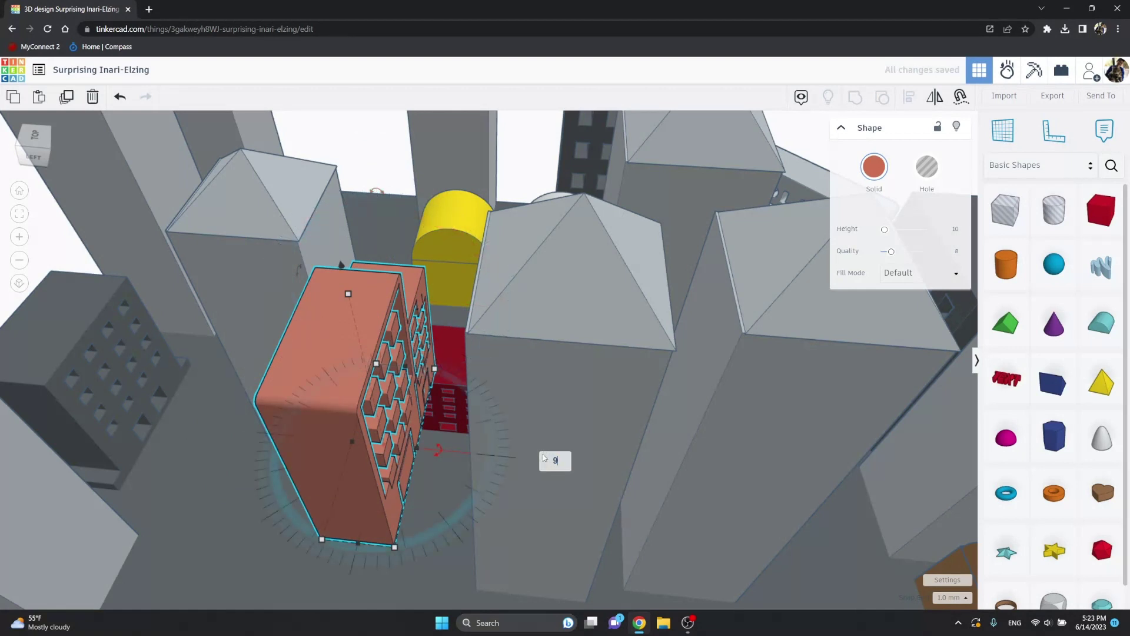
type("0")
key("Return")
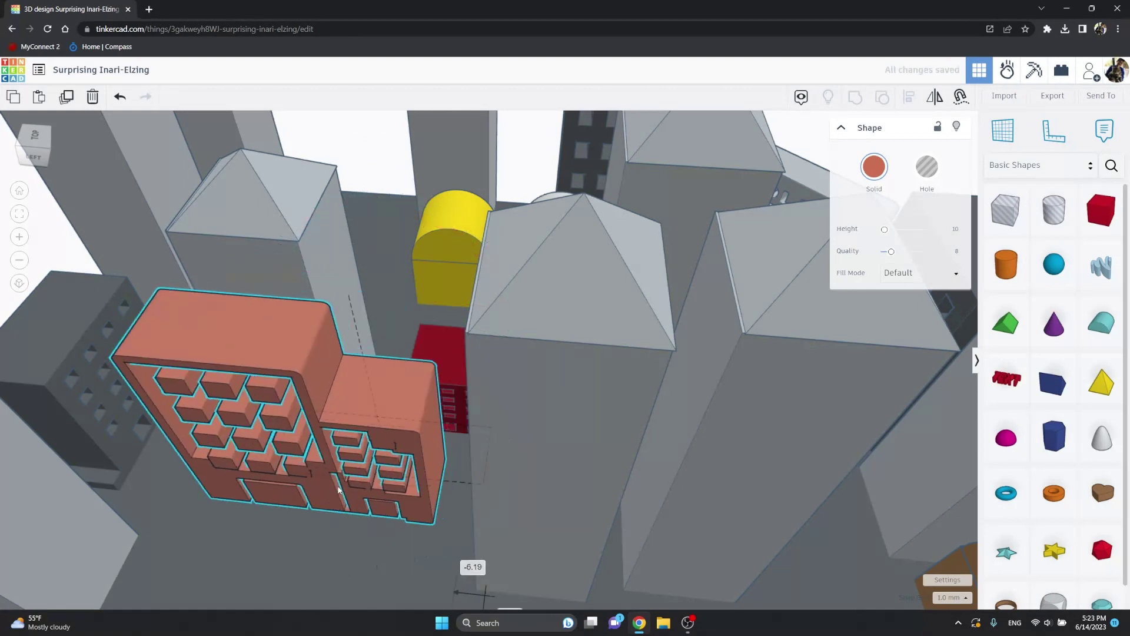
left_click_drag(338, 478, 218, 251)
Step: Lower the building to the ground in front of the red block, then widen and heighten it
right_click_drag(218, 251, 375, 148)
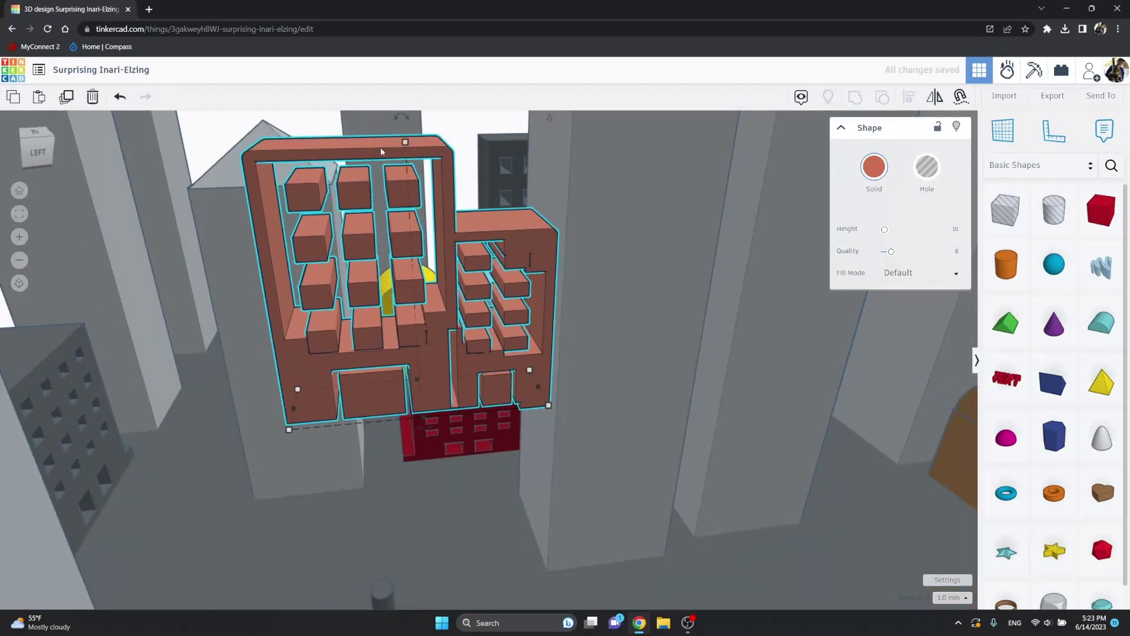
scroll(382, 154, "down", 1)
scroll(387, 157, "up", 1)
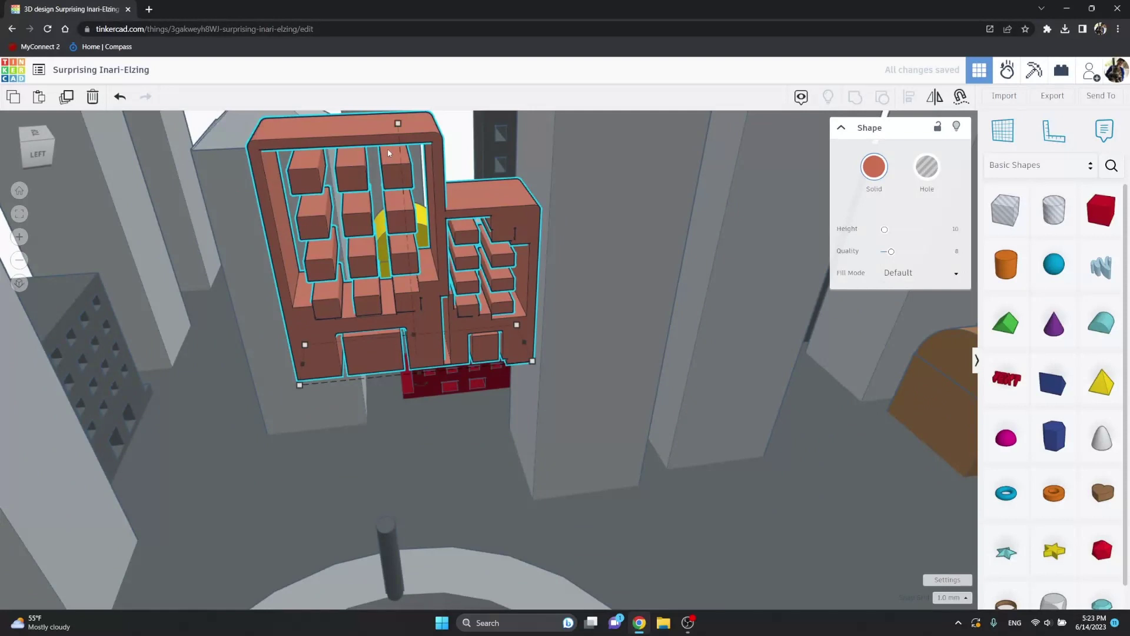
scroll(388, 148, "up", 2)
right_click_drag(387, 148, 521, 199)
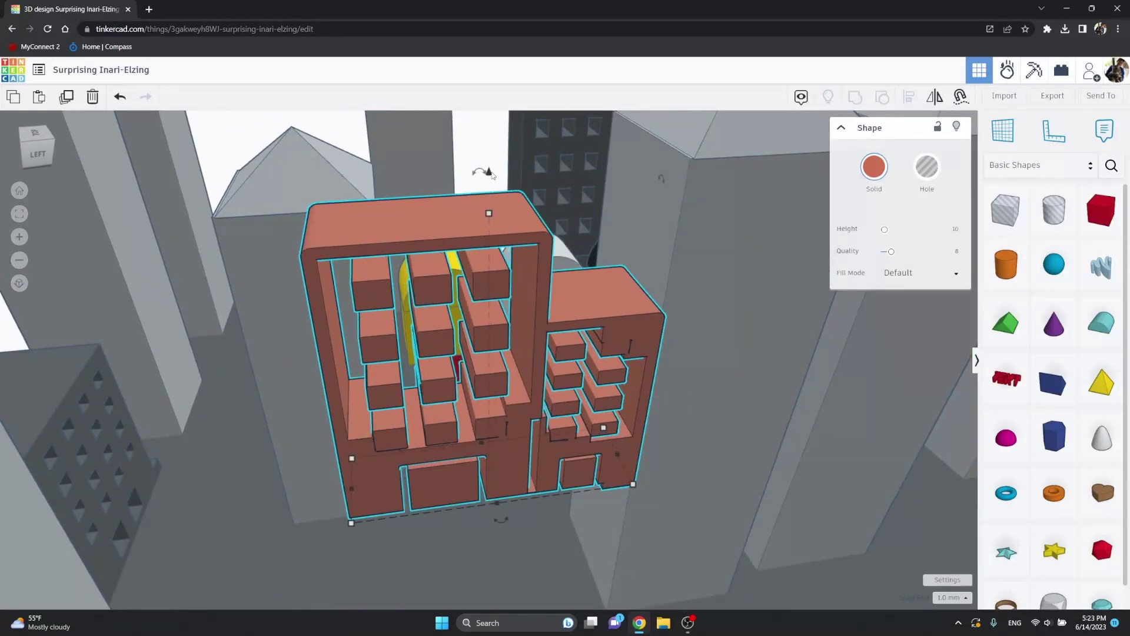
mouse_move(499, 232)
left_mouse_down()
mouse_move(502, 323)
mouse_move(481, 232)
left_mouse_up()
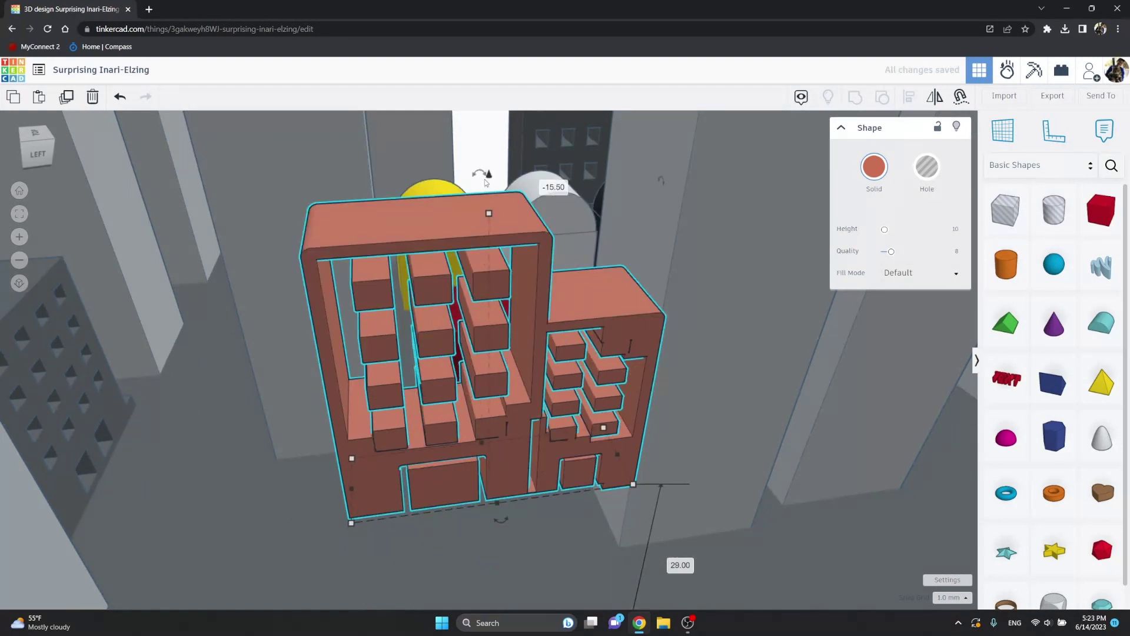
left_click_drag(488, 184, 494, 368)
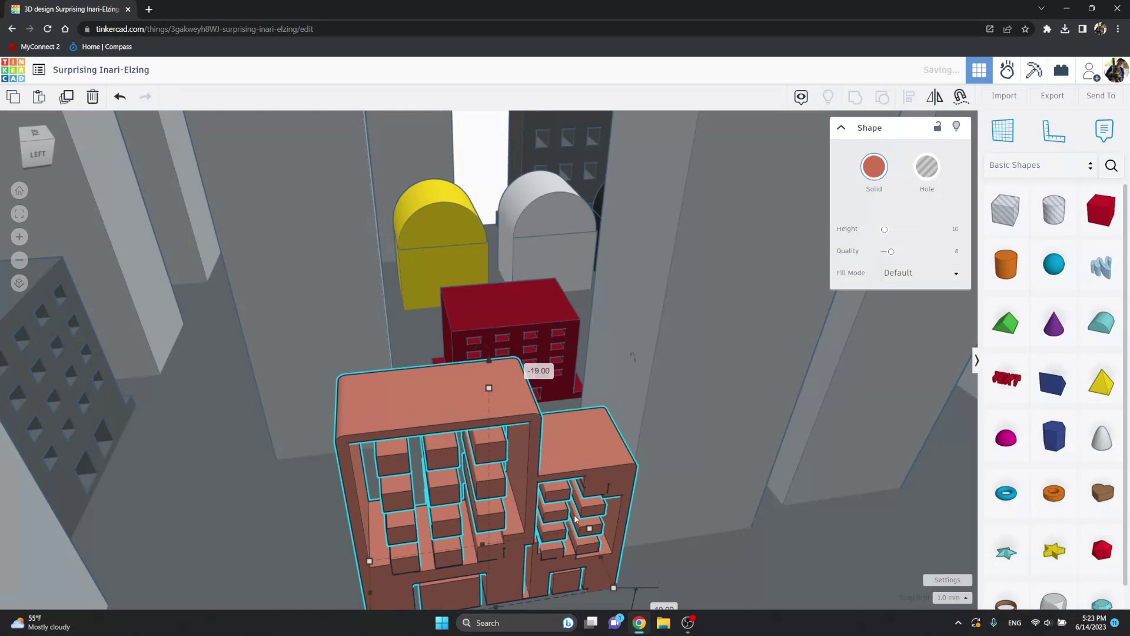
left_click_drag(571, 515, 547, 464)
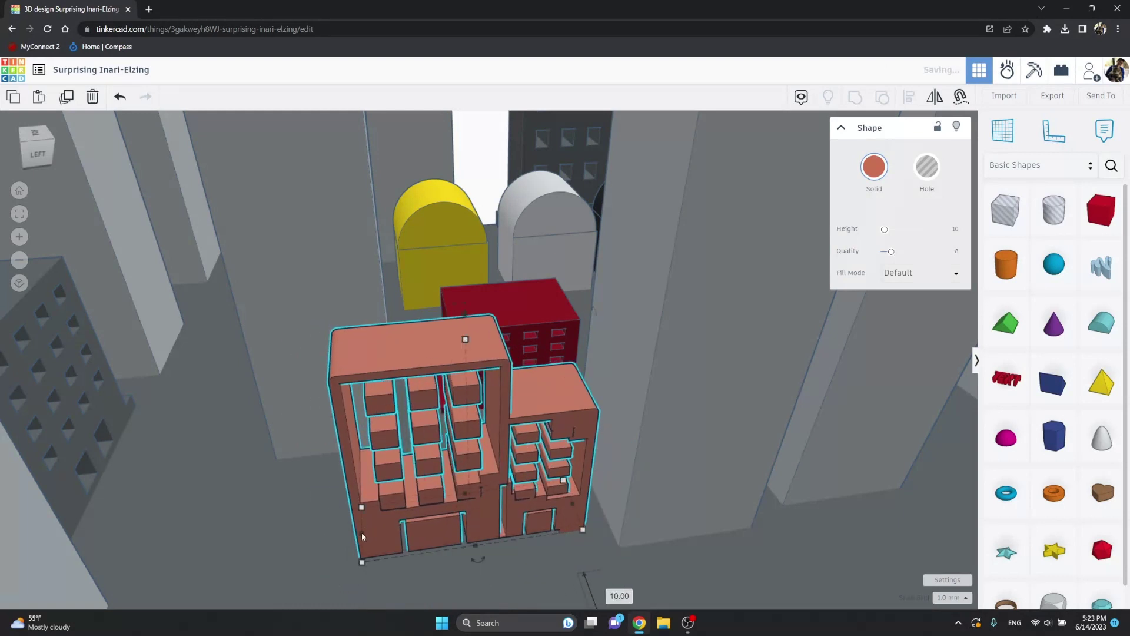
left_click_drag(361, 534, 310, 528)
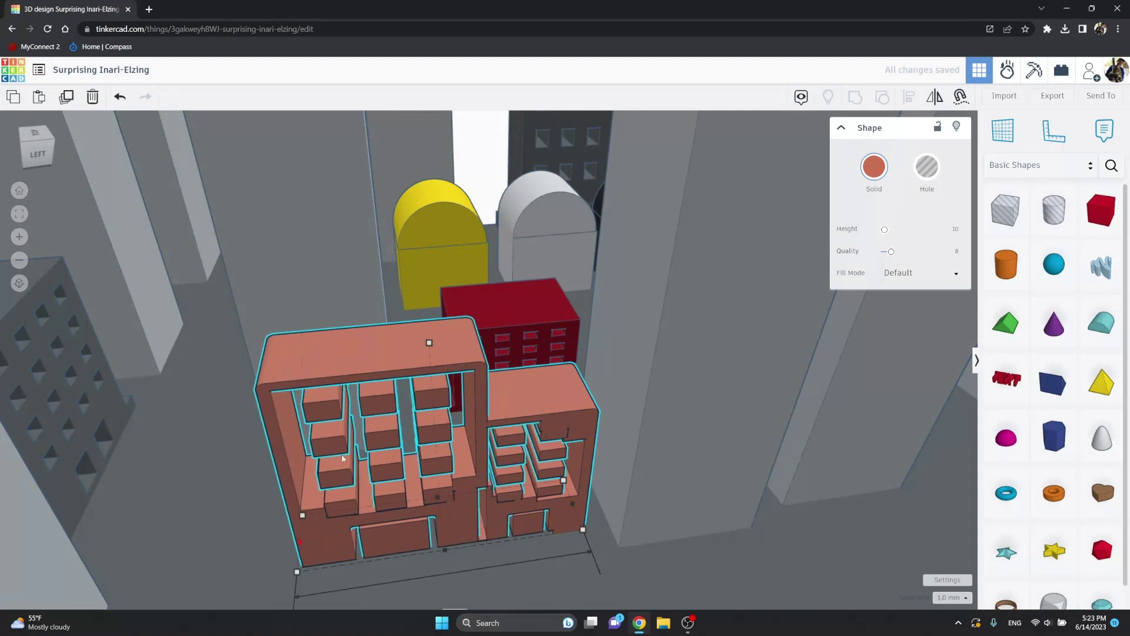
left_click_drag(433, 342, 432, 186)
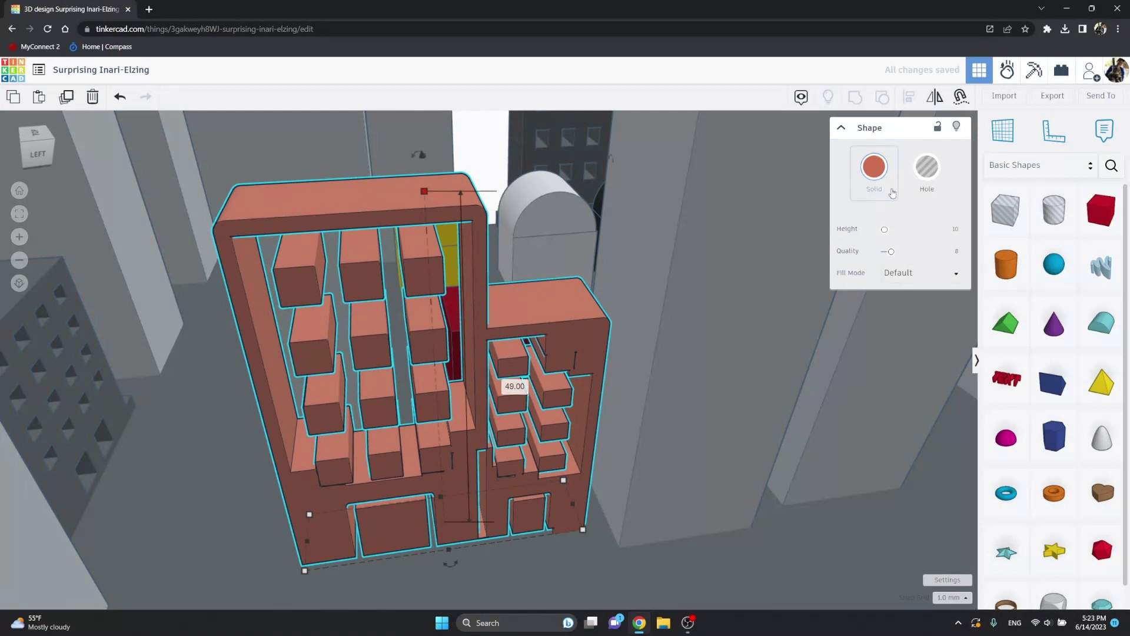
Step: Recolour the apartment building black after trying light grey and brown
left_click(894, 194)
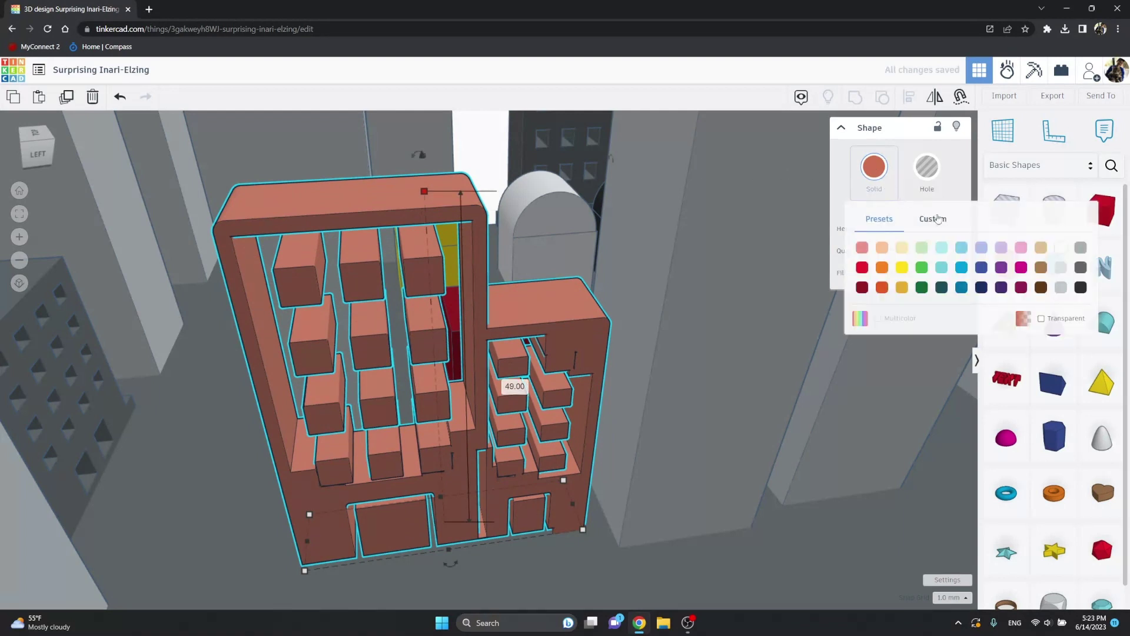
left_click(1059, 267)
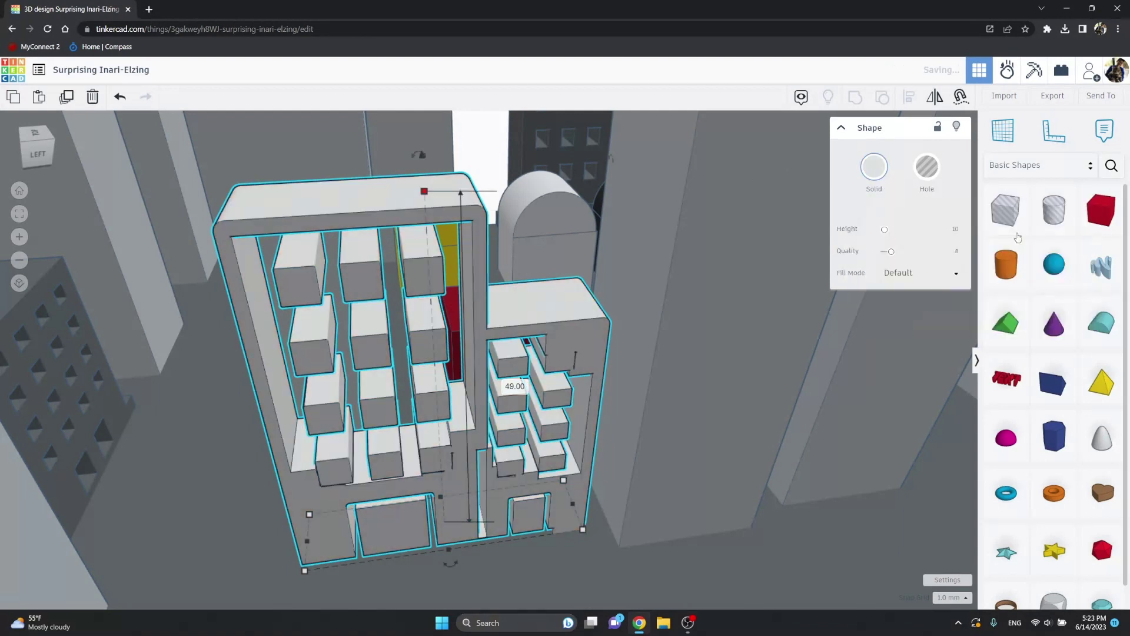
left_click(877, 170)
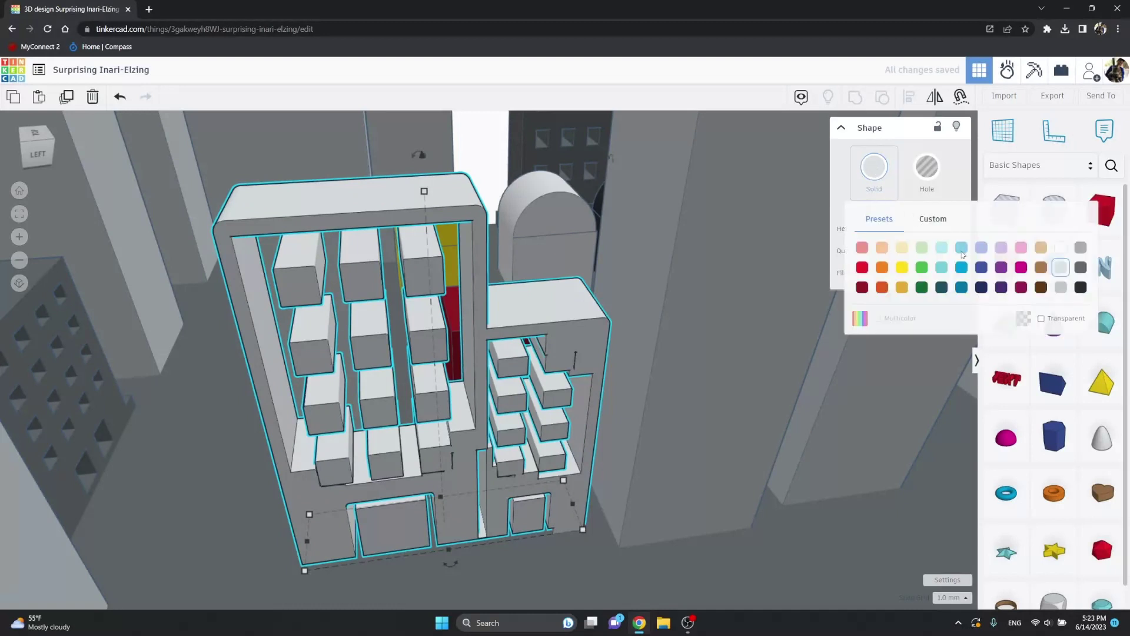
left_click(1041, 267)
scroll(499, 451, "down", 2)
scroll(499, 450, "down", 2)
scroll(500, 451, "down", 2)
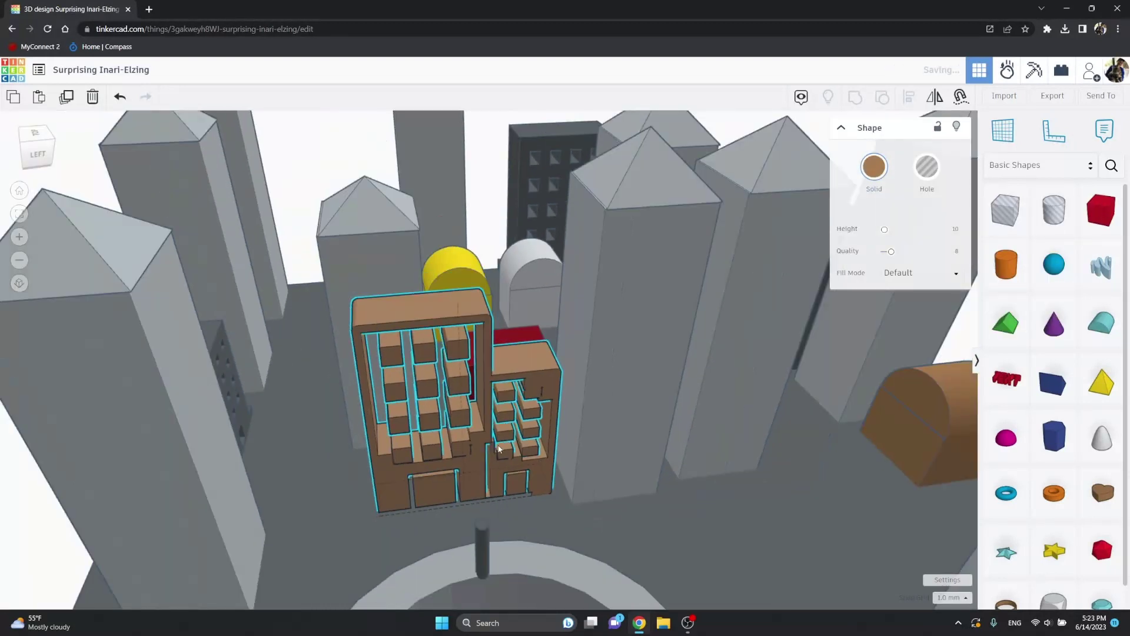
scroll(499, 450, "down", 2)
scroll(499, 451, "down", 2)
scroll(499, 451, "down", 2)
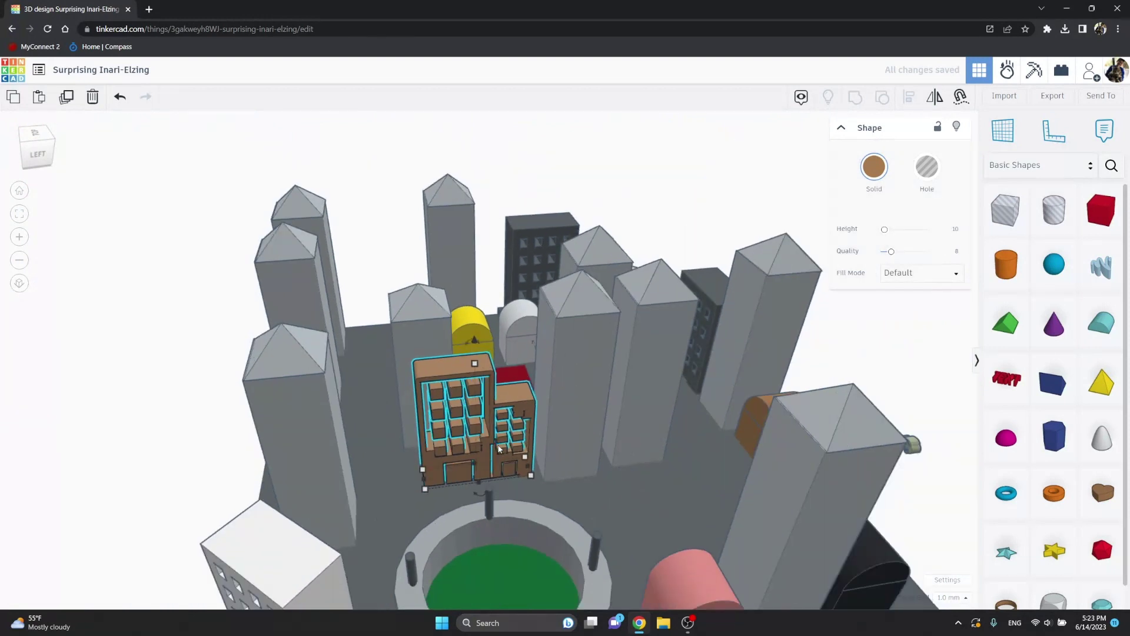
scroll(499, 450, "down", 2)
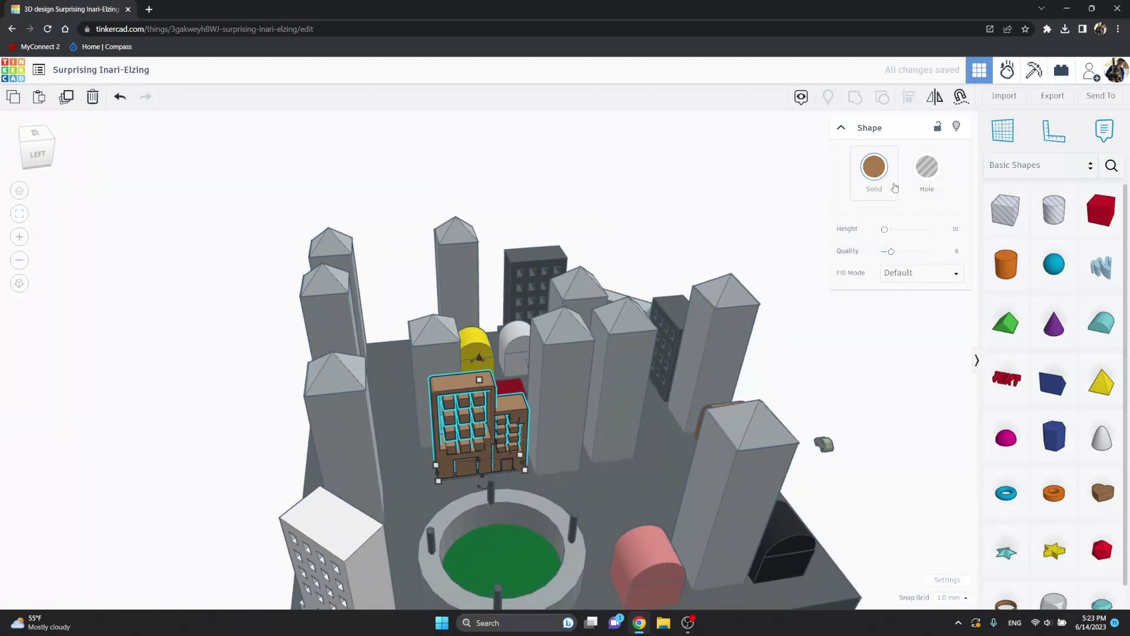
left_click(901, 194)
left_click(1081, 287)
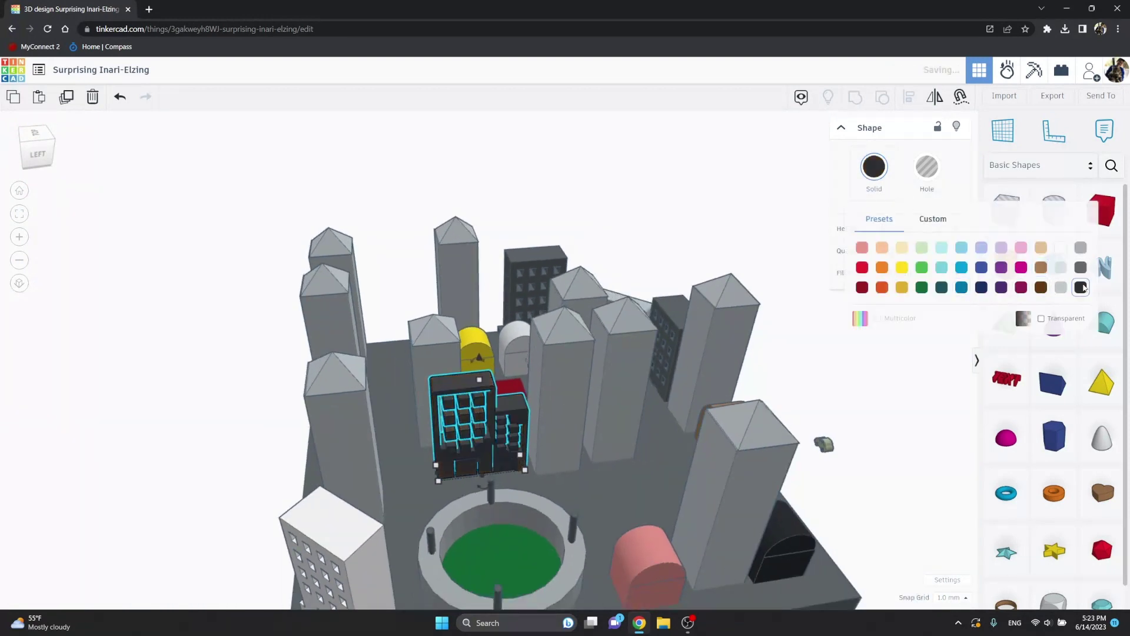
left_click(672, 188)
mouse_move(663, 182)
right_mouse_down()
mouse_move(621, 154)
mouse_move(485, 227)
mouse_move(517, 203)
mouse_move(318, 218)
mouse_move(350, 244)
mouse_move(361, 315)
right_mouse_up()
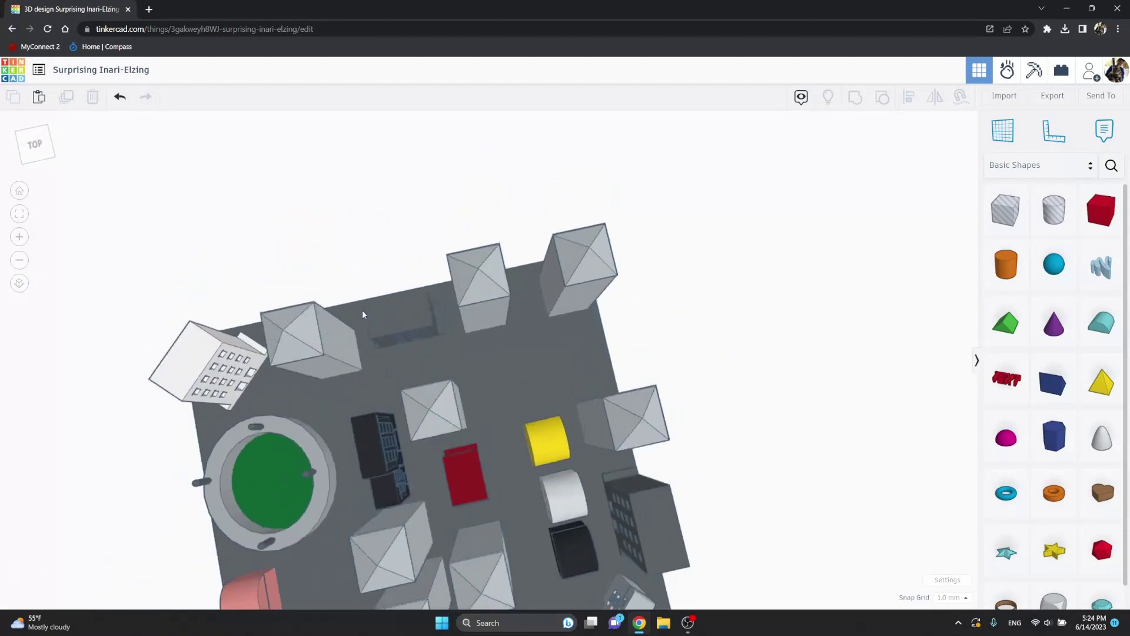
Step: Drag the black building right, undo, and give the copy near the far edge a dark grey colour
left_click(389, 475)
left_click_drag(390, 475, 603, 326)
key("ctrl+z")
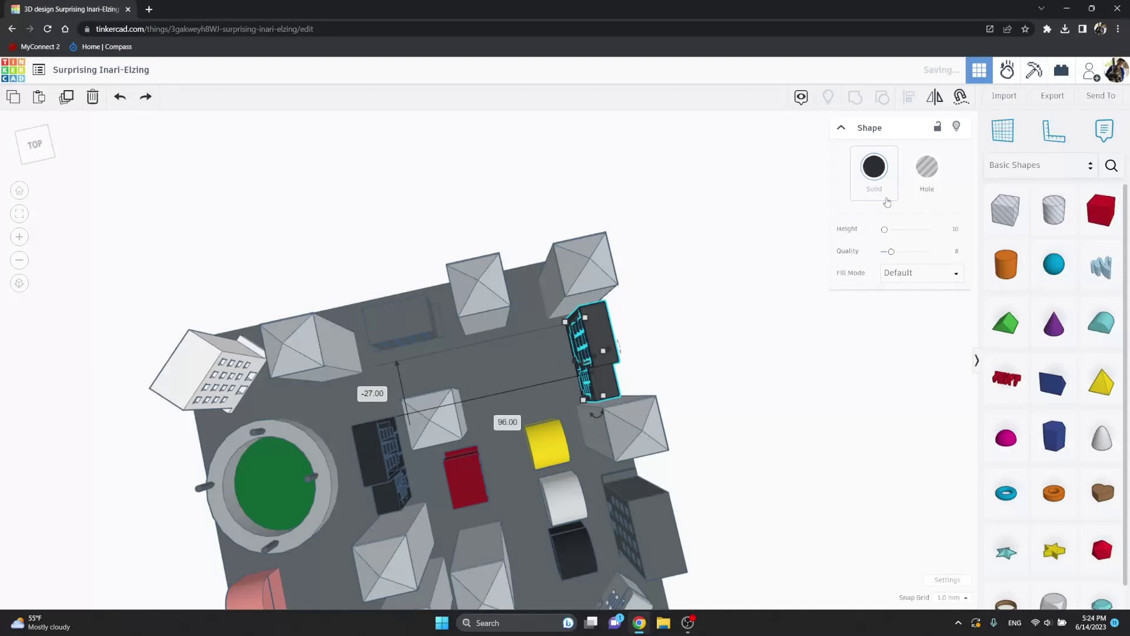
left_click(1080, 268)
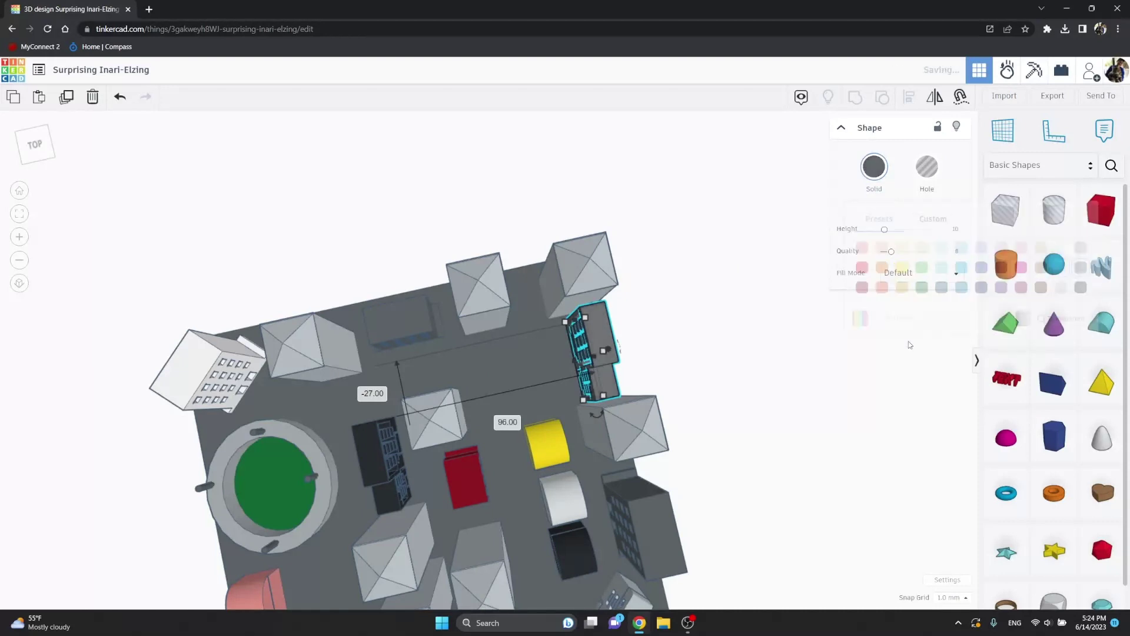
left_click(761, 358)
mouse_move(761, 358)
right_mouse_down()
mouse_move(849, 292)
mouse_move(884, 302)
mouse_move(934, 295)
mouse_move(981, 255)
mouse_move(943, 308)
right_mouse_up()
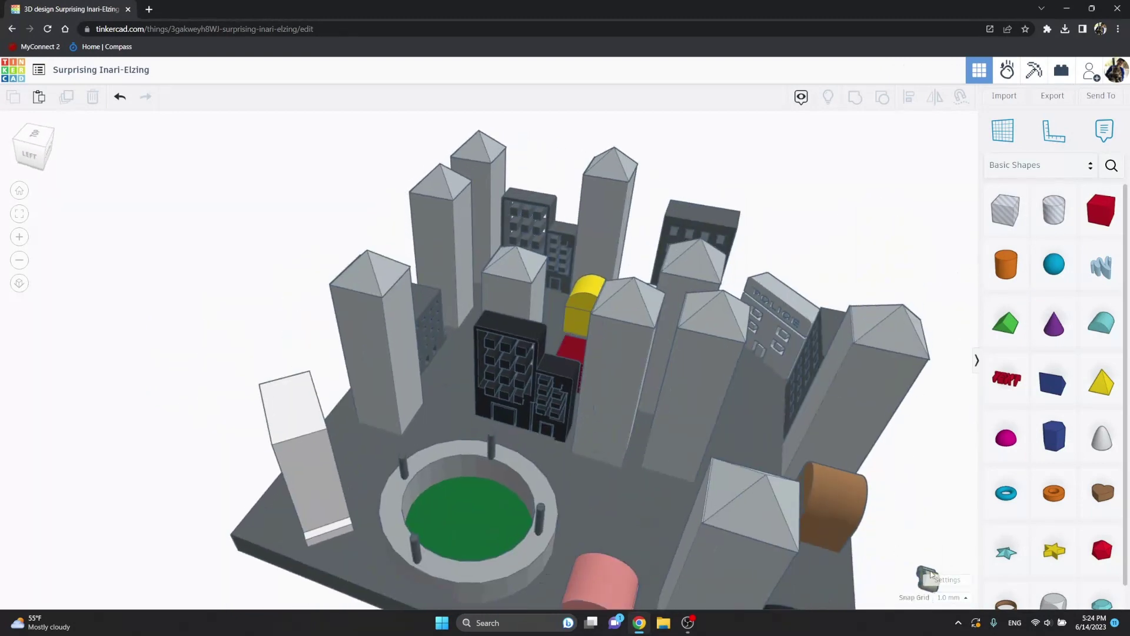
Step: Move the car figure onto the street near the park and drop it below the park ring
left_click_drag(925, 578, 627, 494)
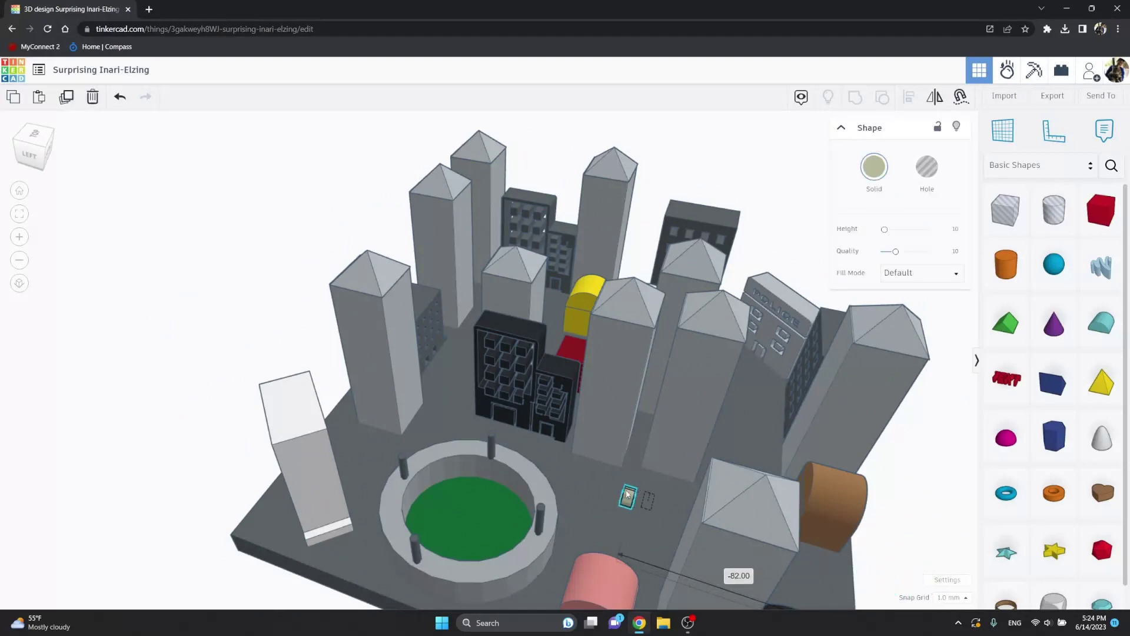
scroll(623, 495, "up", 2)
scroll(624, 494, "up", 2)
scroll(623, 494, "up", 3)
scroll(624, 490, "up", 2)
scroll(624, 491, "up", 3)
scroll(549, 432, "down", 3)
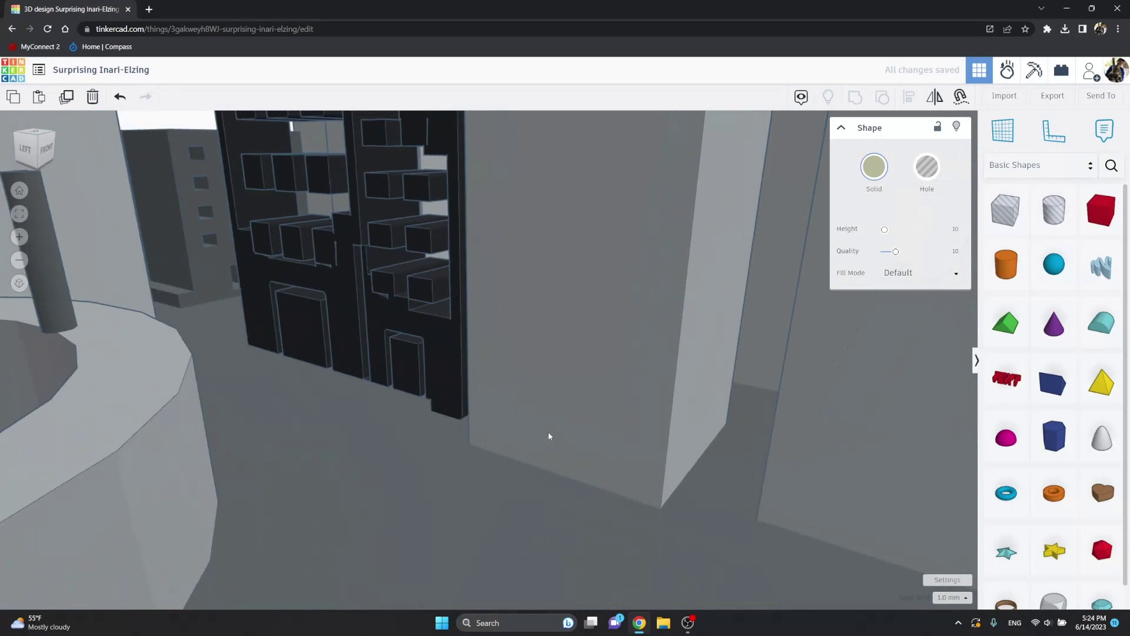
scroll(549, 431, "down", 1)
scroll(549, 431, "down", 1)
scroll(549, 433, "down", 3)
scroll(545, 427, "up", 3)
mouse_move(545, 427)
right_mouse_down()
mouse_move(471, 421)
mouse_move(310, 255)
right_mouse_up()
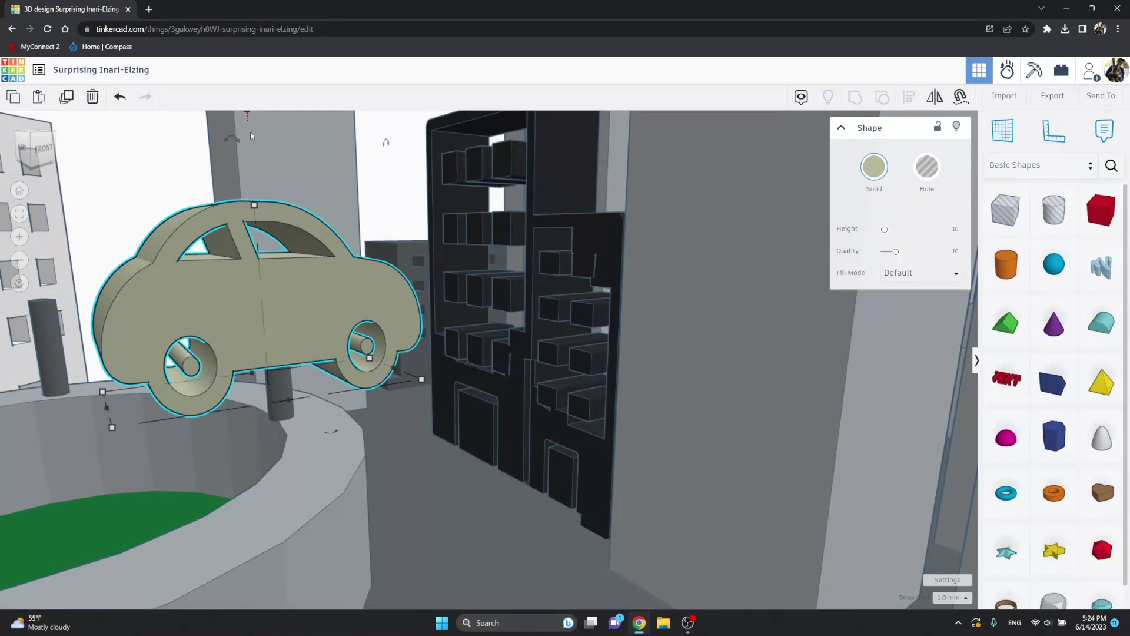
left_click(237, 147)
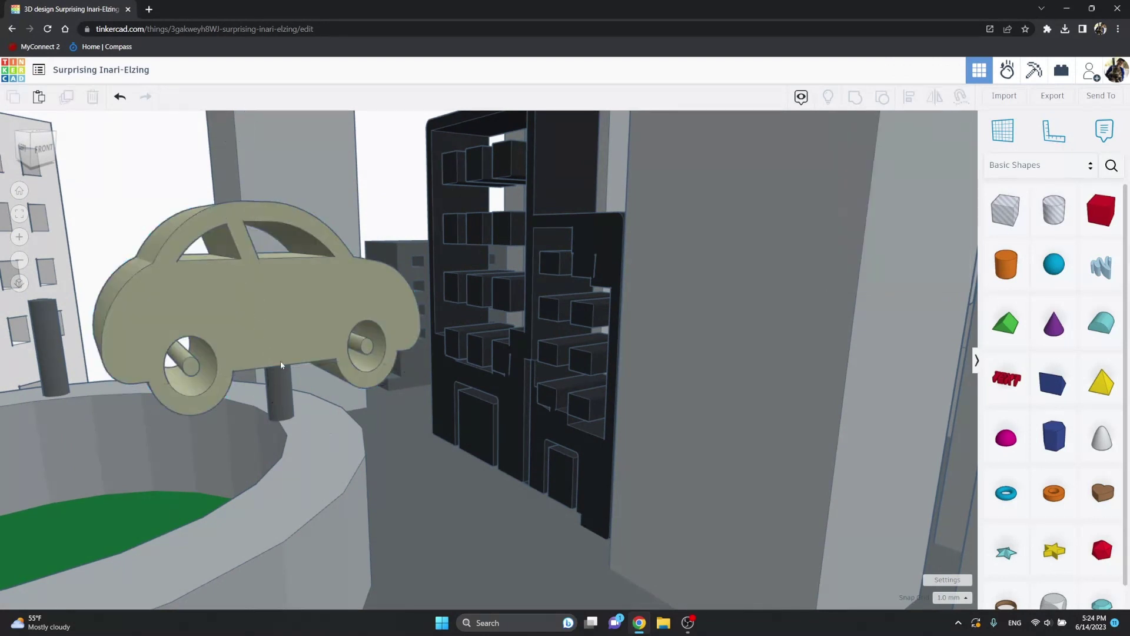
scroll(289, 378, "up", 5)
left_click(328, 421)
scroll(318, 343, "down", 1)
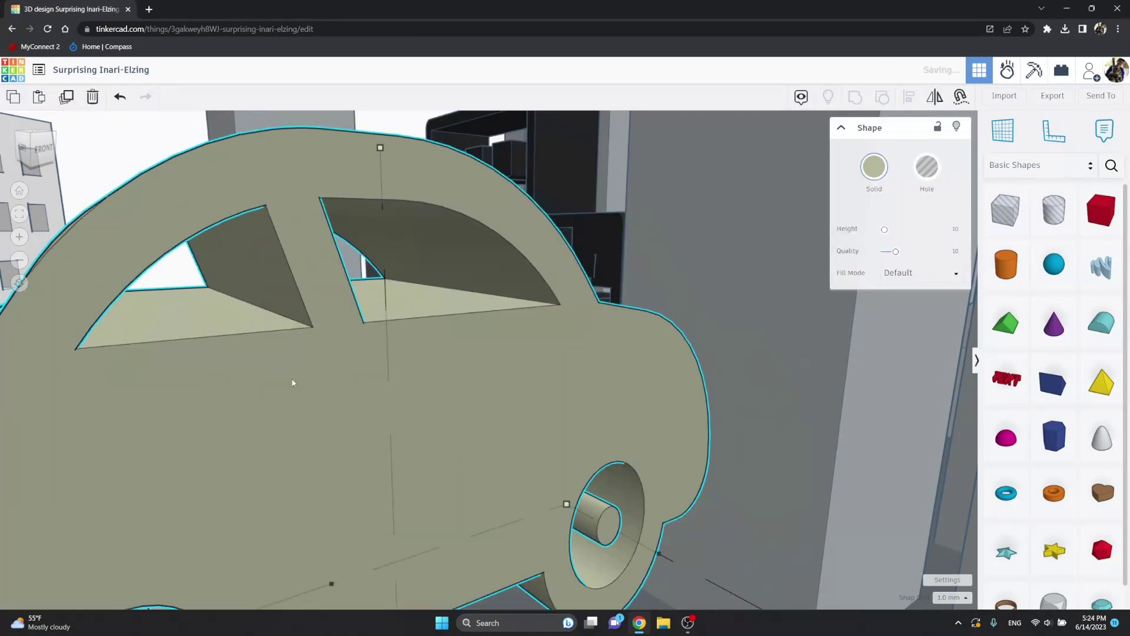
scroll(293, 382, "down", 3)
scroll(307, 176, "down", 2)
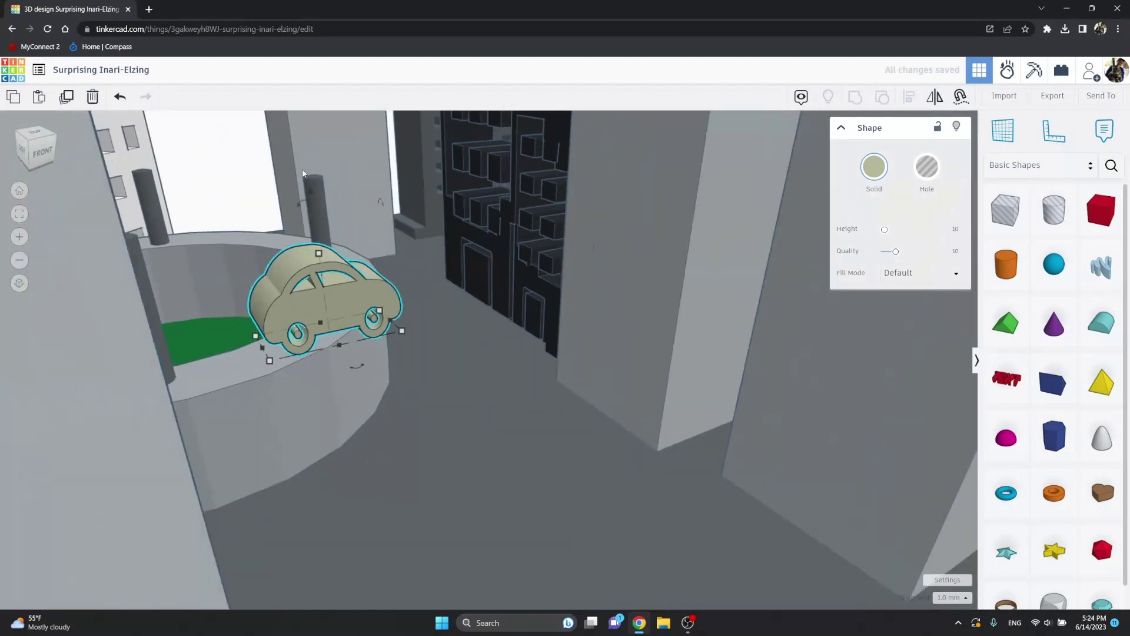
left_click_drag(323, 258, 338, 414)
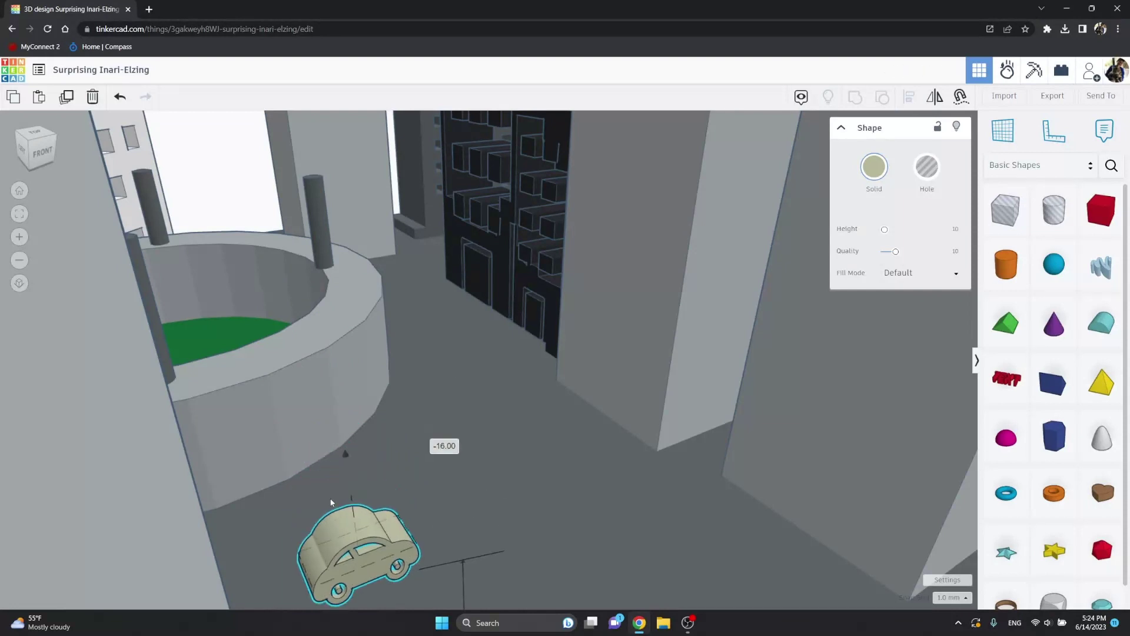
left_click_drag(338, 424, 331, 500)
Step: Lower the car step by step until it rests on the street in front of the dark building
key("f")
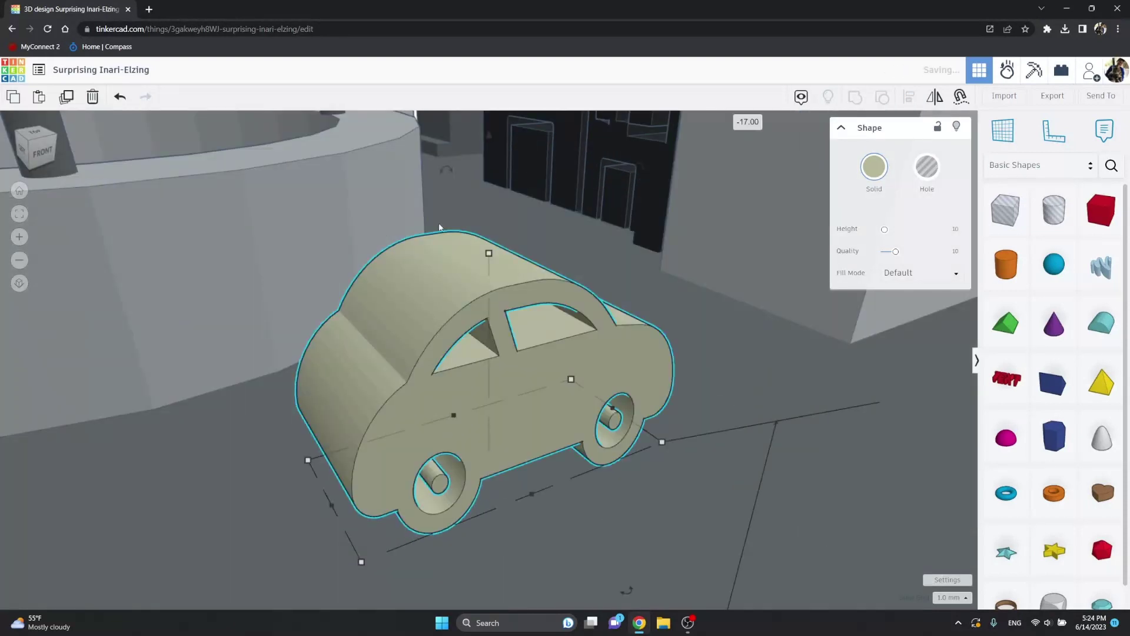
mouse_move(478, 143)
left_mouse_down()
mouse_move(495, 235)
mouse_move(449, 457)
left_mouse_up()
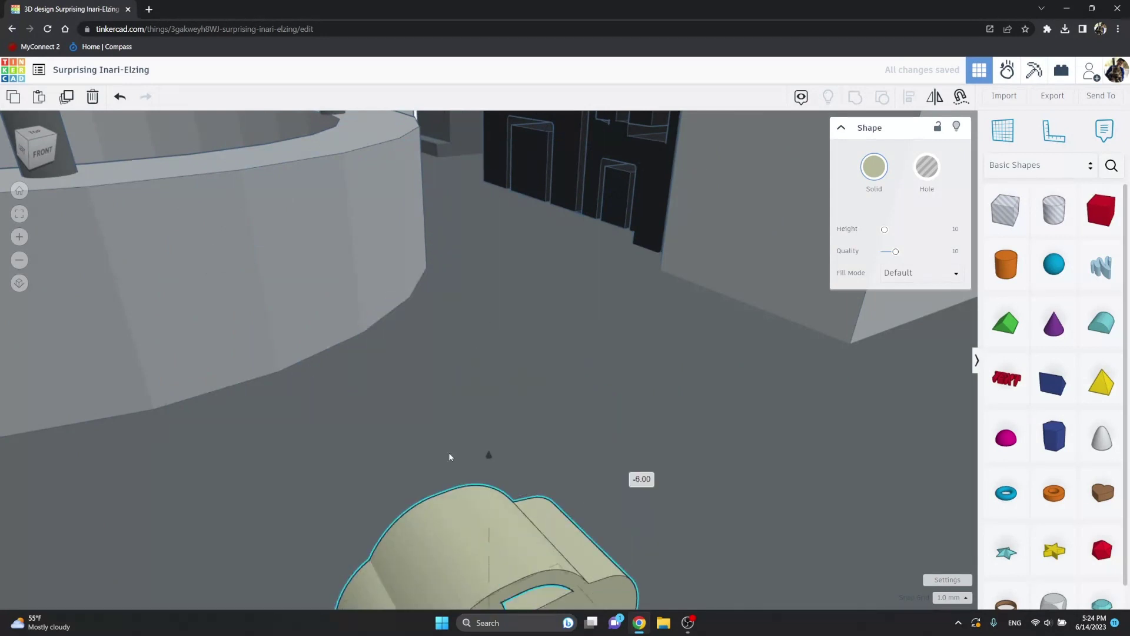
key("f")
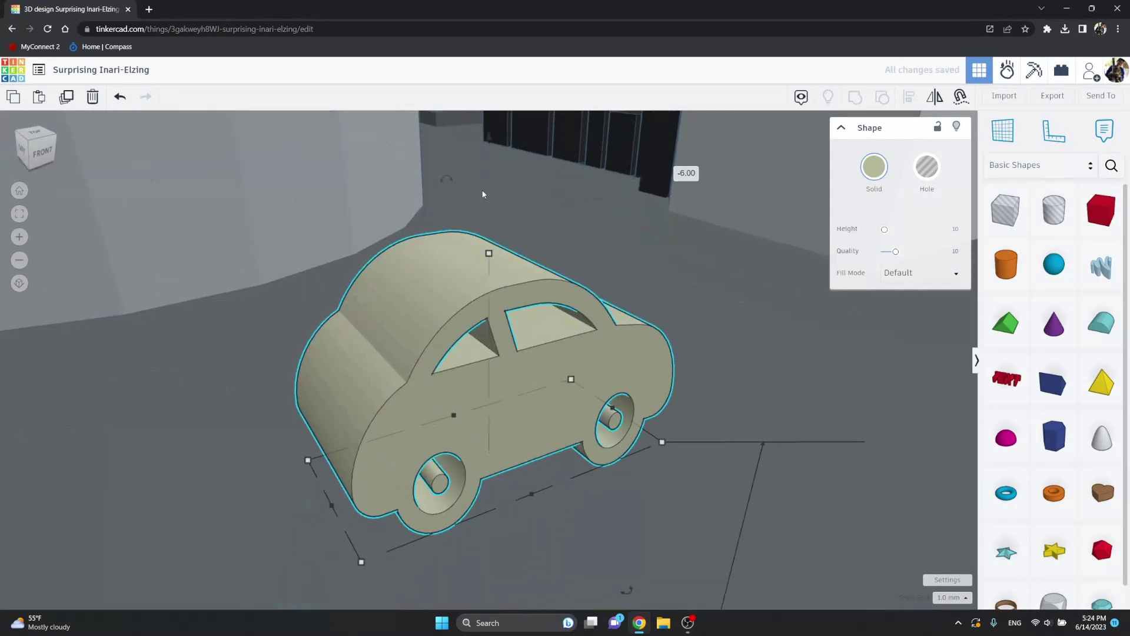
left_click_drag(489, 140, 499, 320)
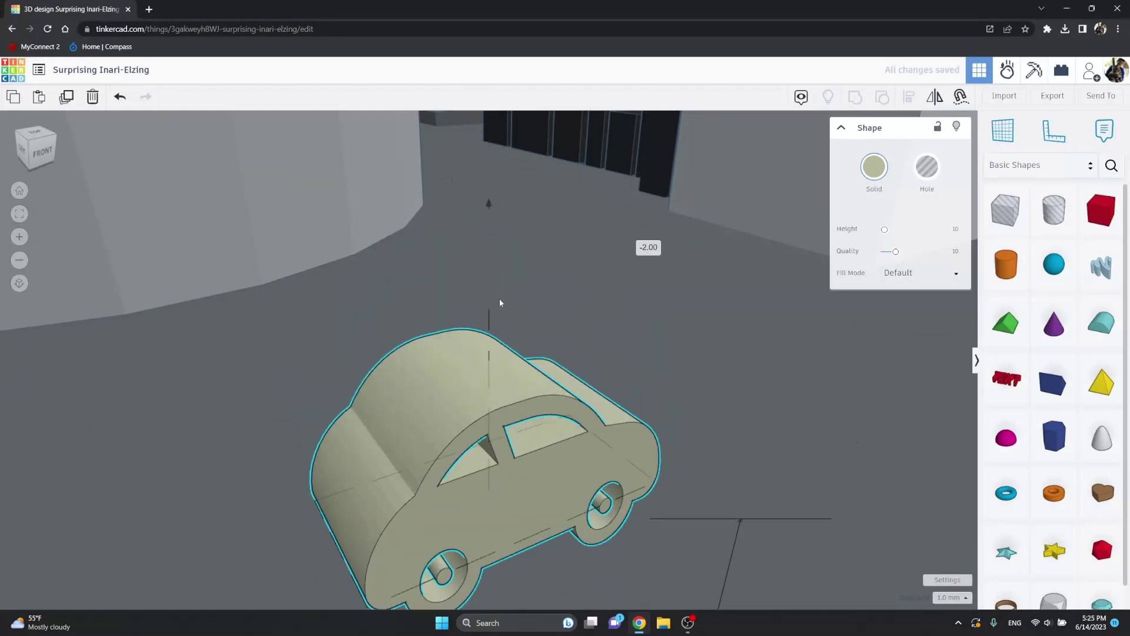
key("f")
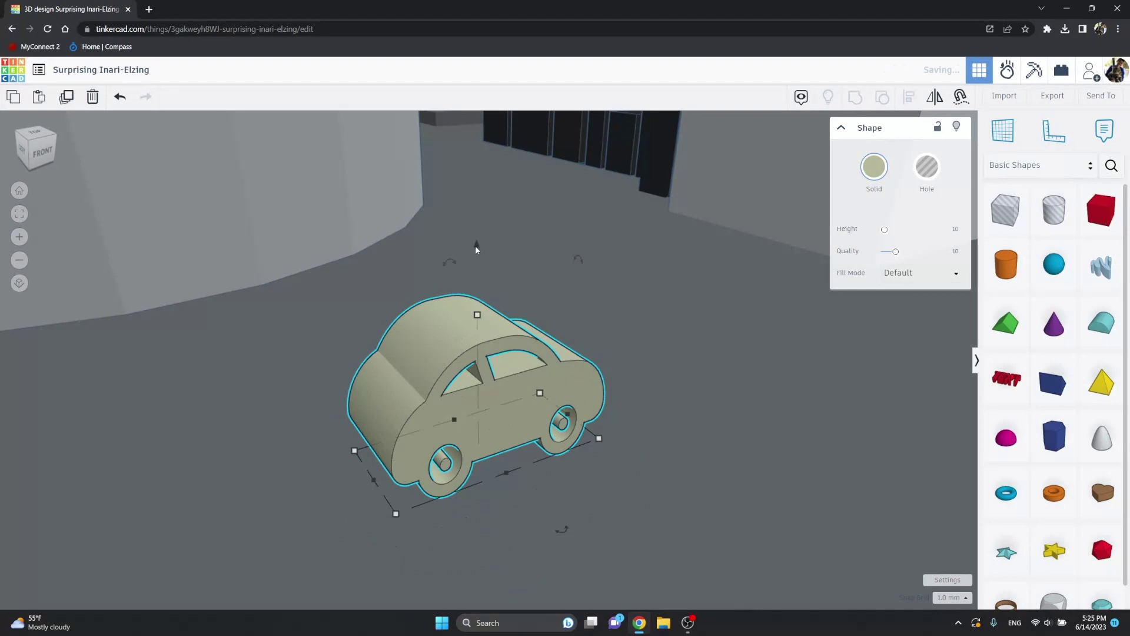
left_click_drag(475, 247, 477, 276)
mouse_move(474, 328)
left_mouse_down()
mouse_move(448, 405)
mouse_move(446, 382)
left_mouse_up()
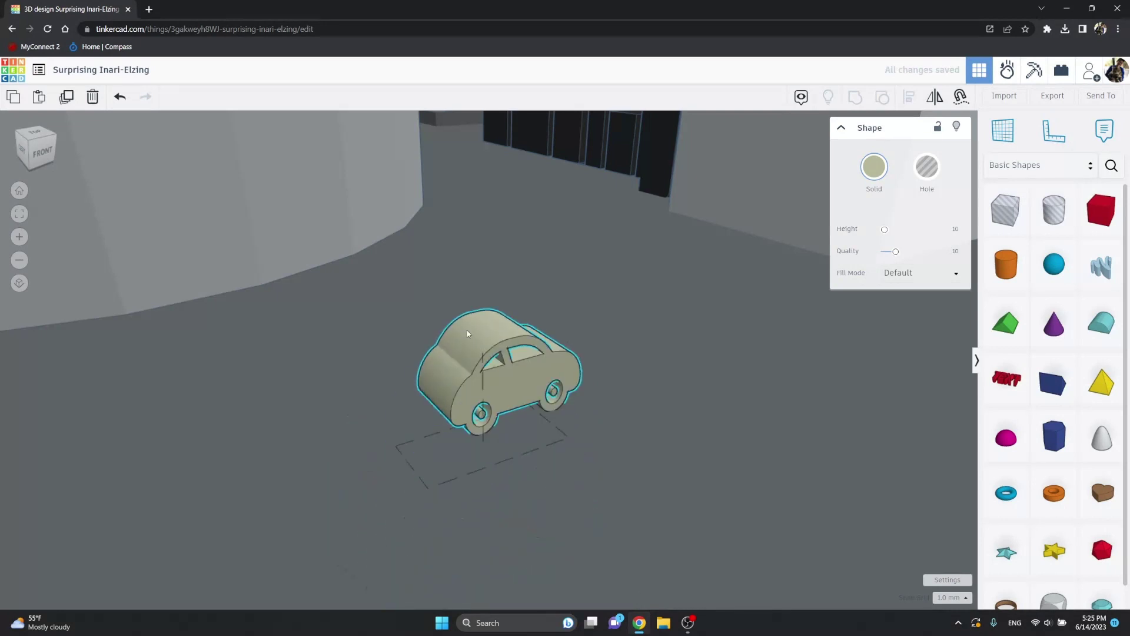
Step: Colour the car white, shift it left and paste a second copy of it
left_click(881, 170)
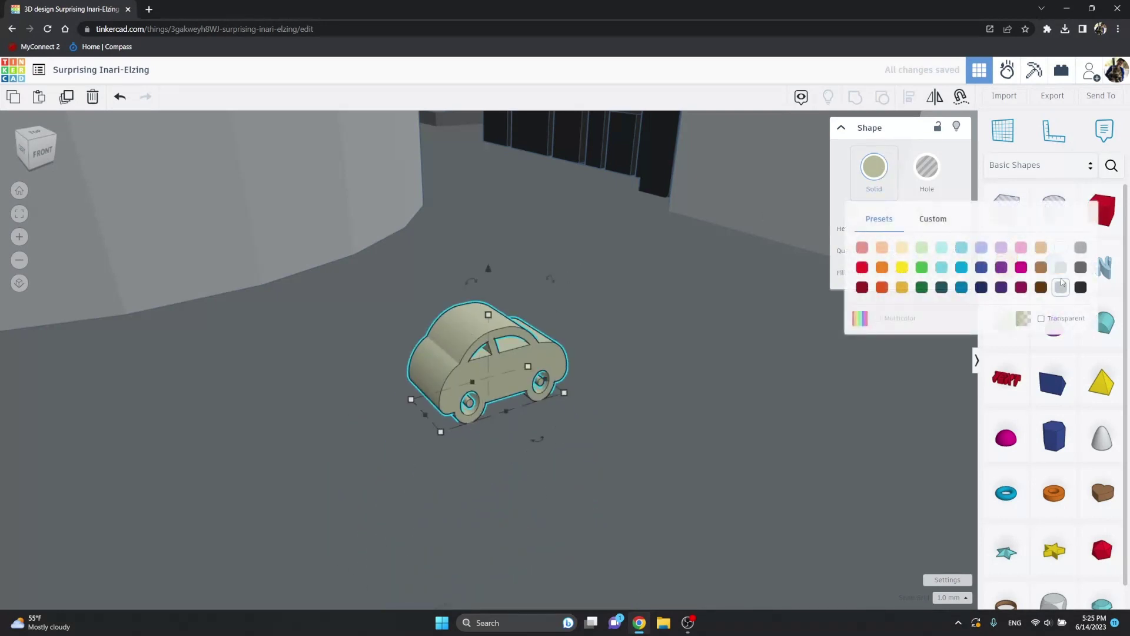
left_click(1061, 247)
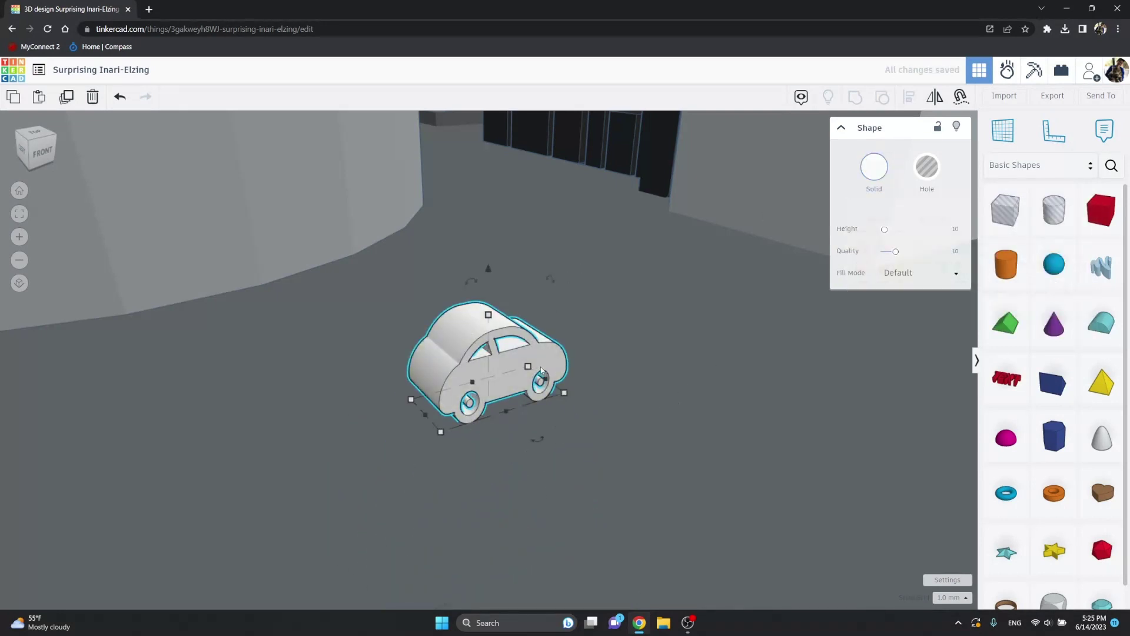
left_click_drag(533, 379, 303, 379)
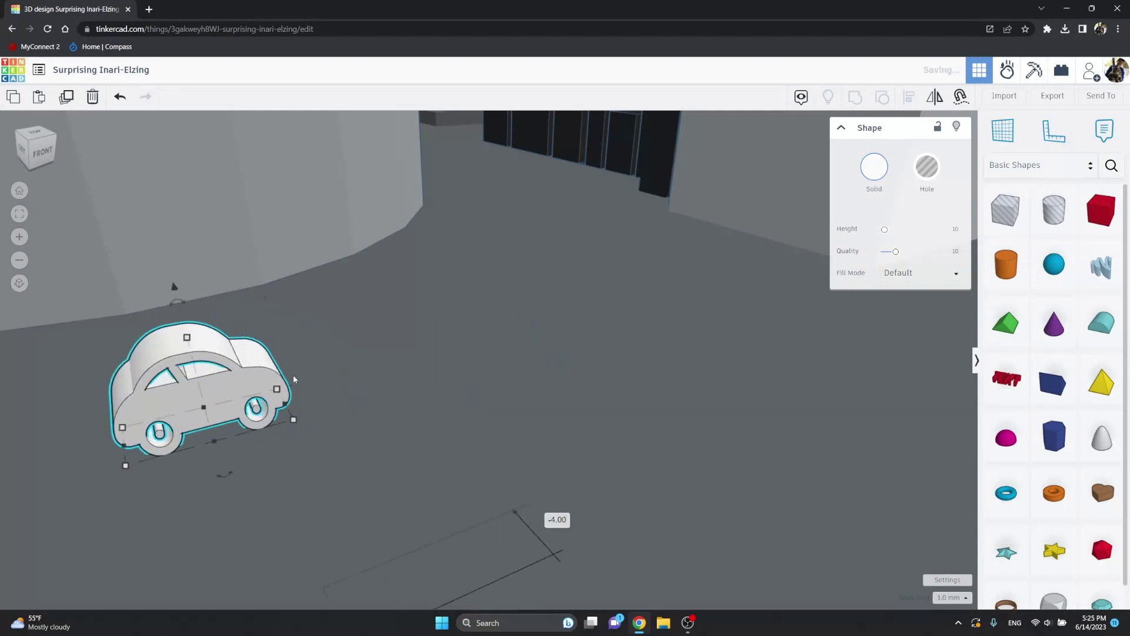
key("ctrl+c")
key("ctrl+v")
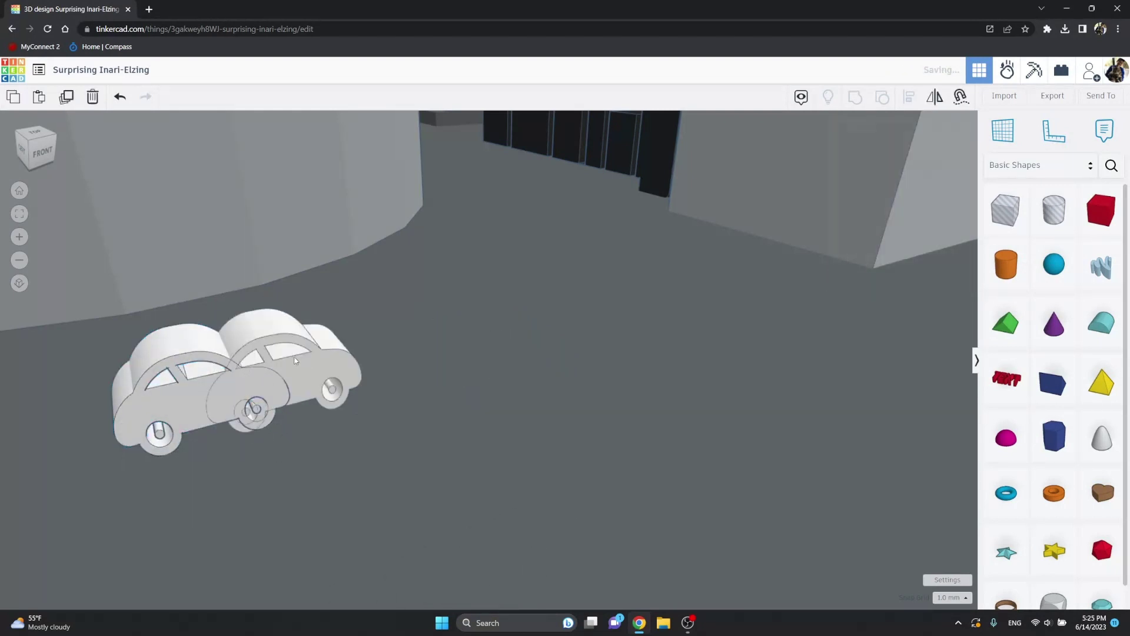
Step: Recolour the copy blue and place it farther up the street, turned to face along it
left_click(890, 199)
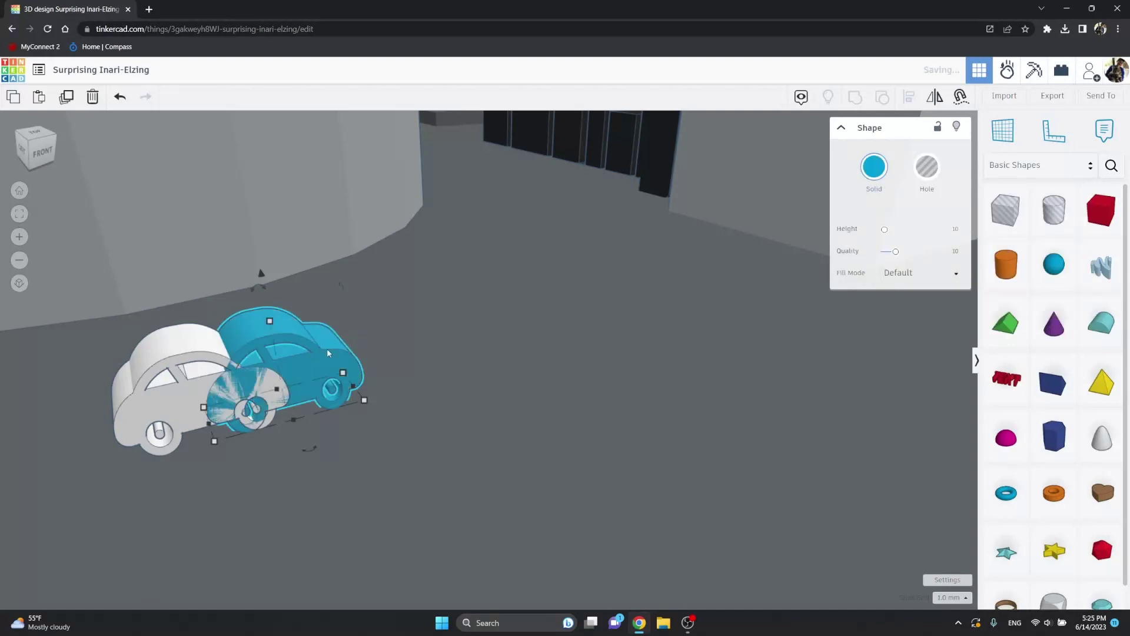
left_click_drag(341, 349, 579, 264)
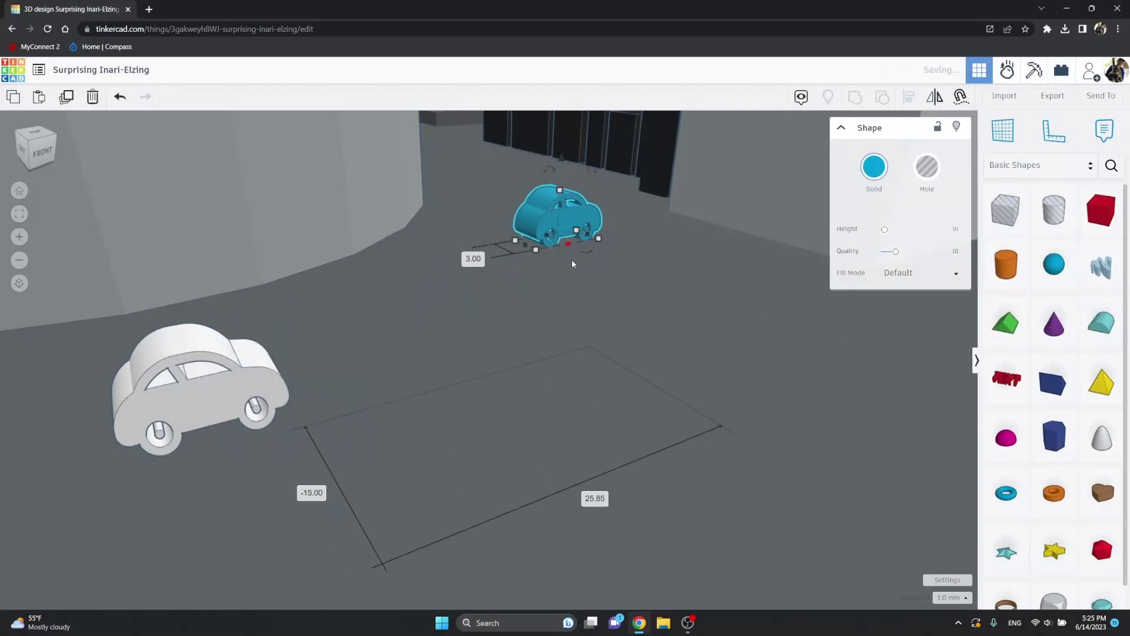
mouse_move(591, 251)
left_mouse_down()
mouse_move(626, 229)
mouse_move(575, 196)
mouse_move(613, 206)
mouse_move(884, 389)
mouse_move(927, 371)
left_mouse_up()
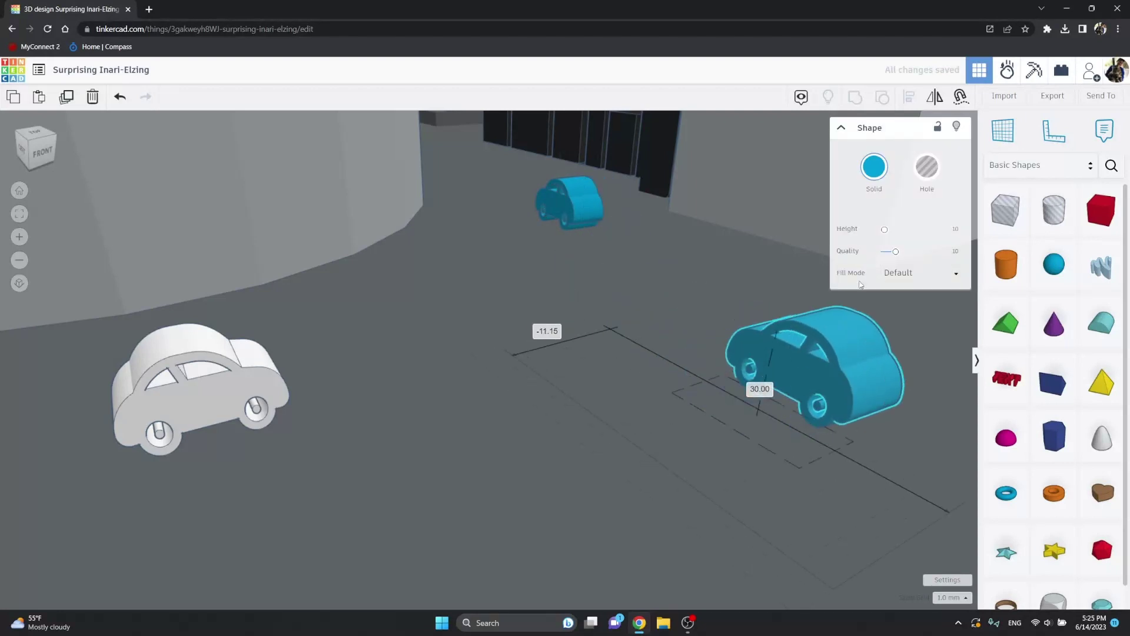
Step: Recolour the near car green and select it together with the blue car
left_click(873, 171)
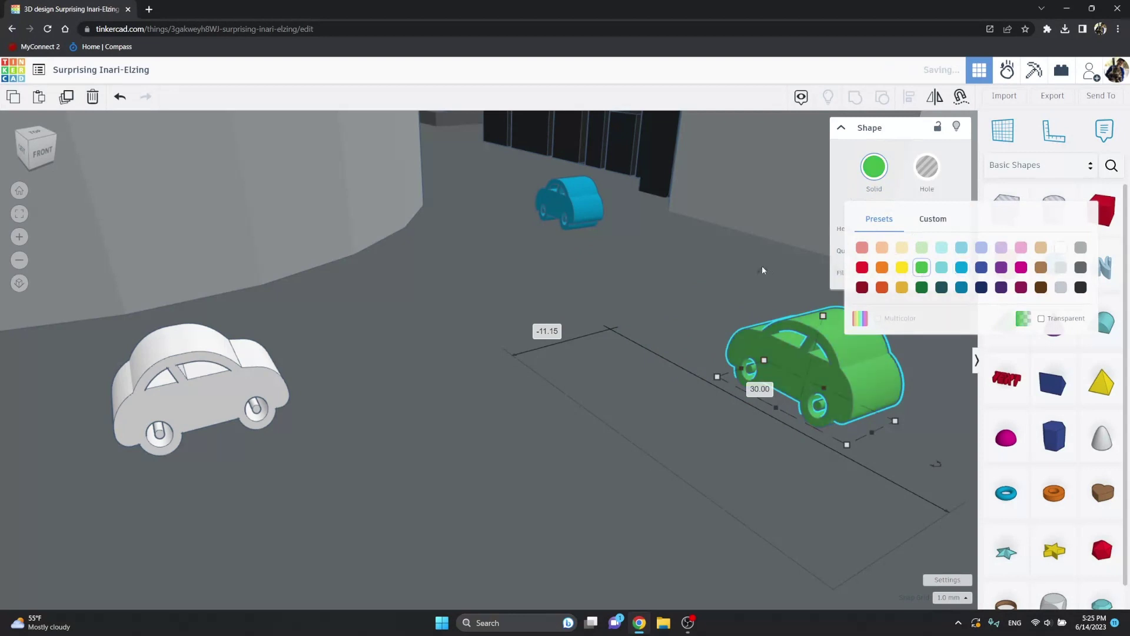
left_click(922, 270)
left_click(551, 204, "shift")
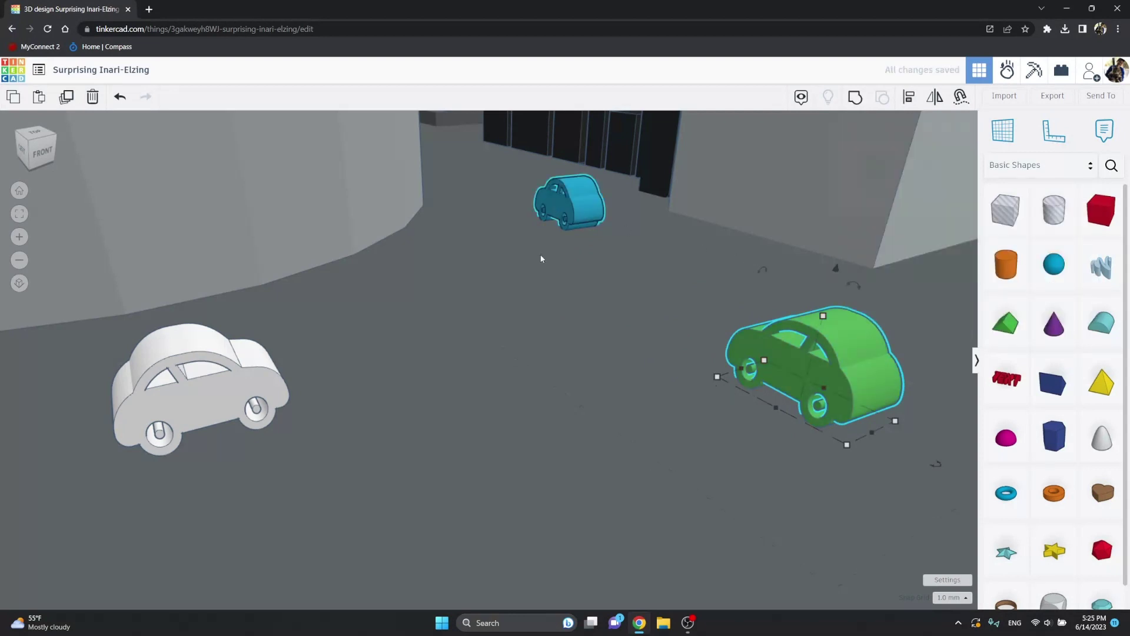
key("f")
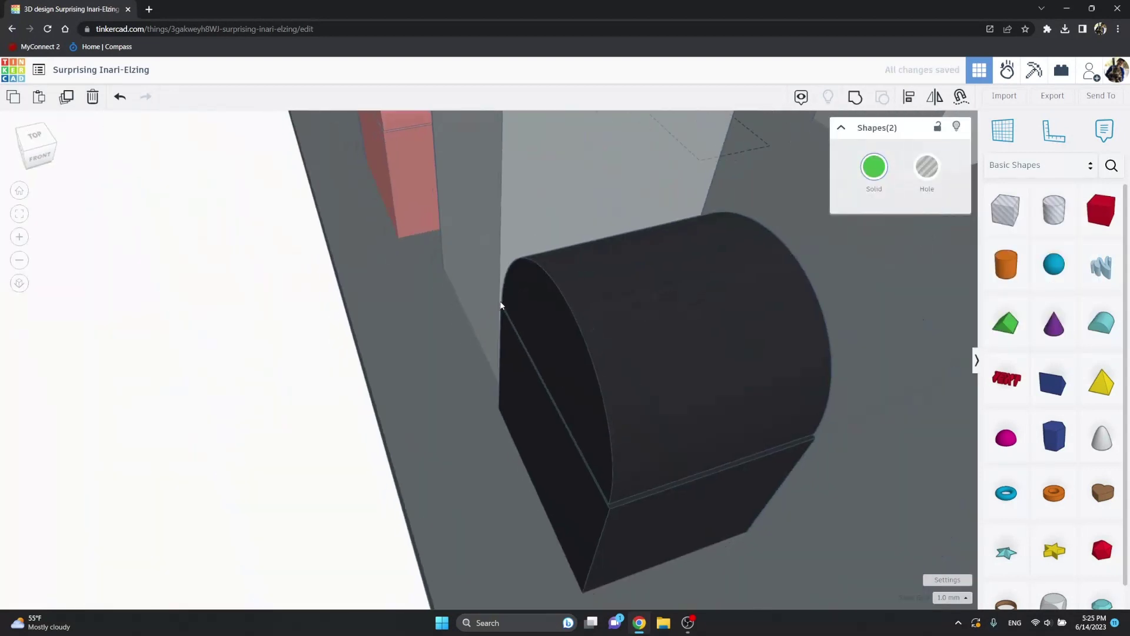
right_click_drag(542, 258, 514, 281)
scroll(514, 282, "down", 2)
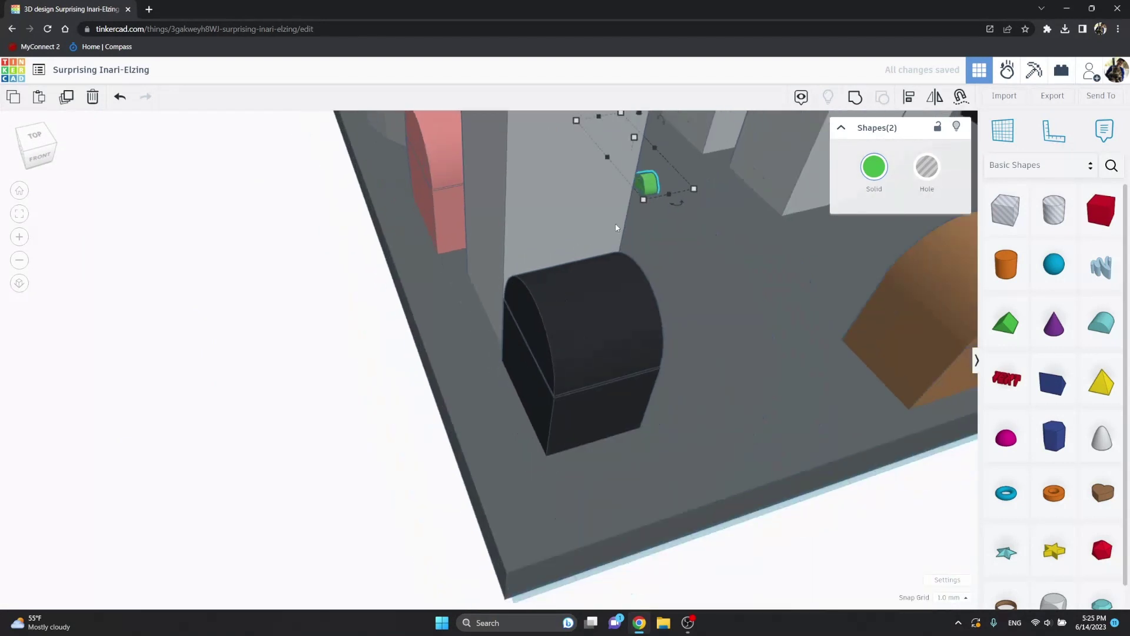
mouse_move(665, 190)
left_mouse_down("alt")
mouse_move(691, 243)
mouse_move(777, 323)
mouse_move(723, 270)
left_mouse_up("alt")
Step: Paste several copies of the green-and-blue car pair, spacing them into rows along the street
key("ctrl+c")
key("ctrl+v")
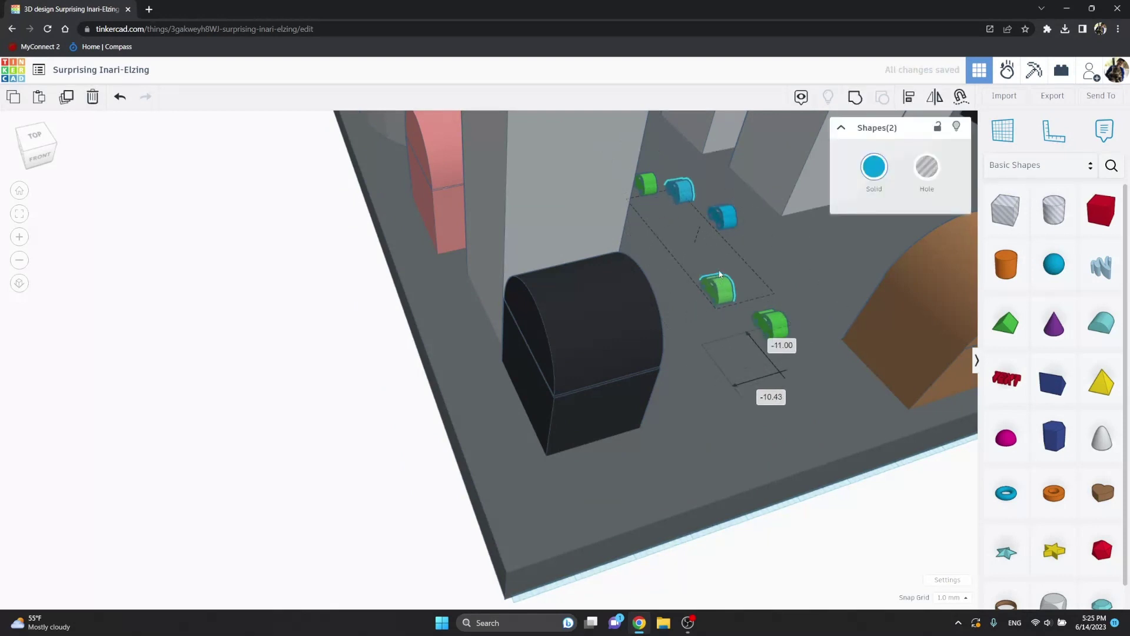
key("ctrl+c")
key("ctrl+v")
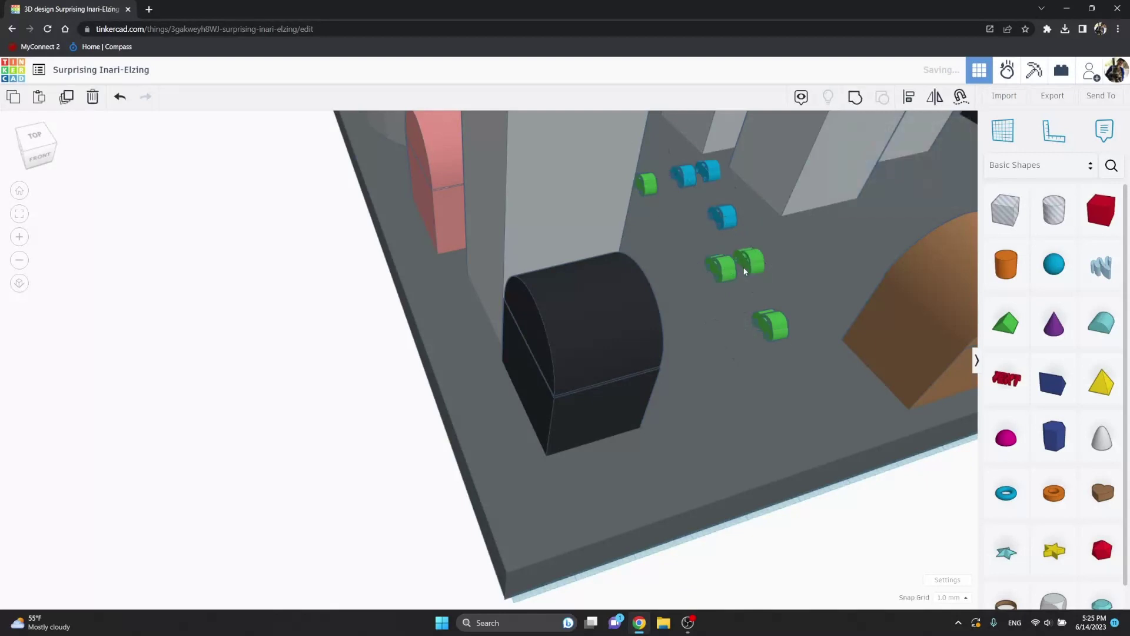
key("Right")
key("Right")
key("Right")
key("Down")
key("Down")
key("ctrl+c")
key("ctrl+v")
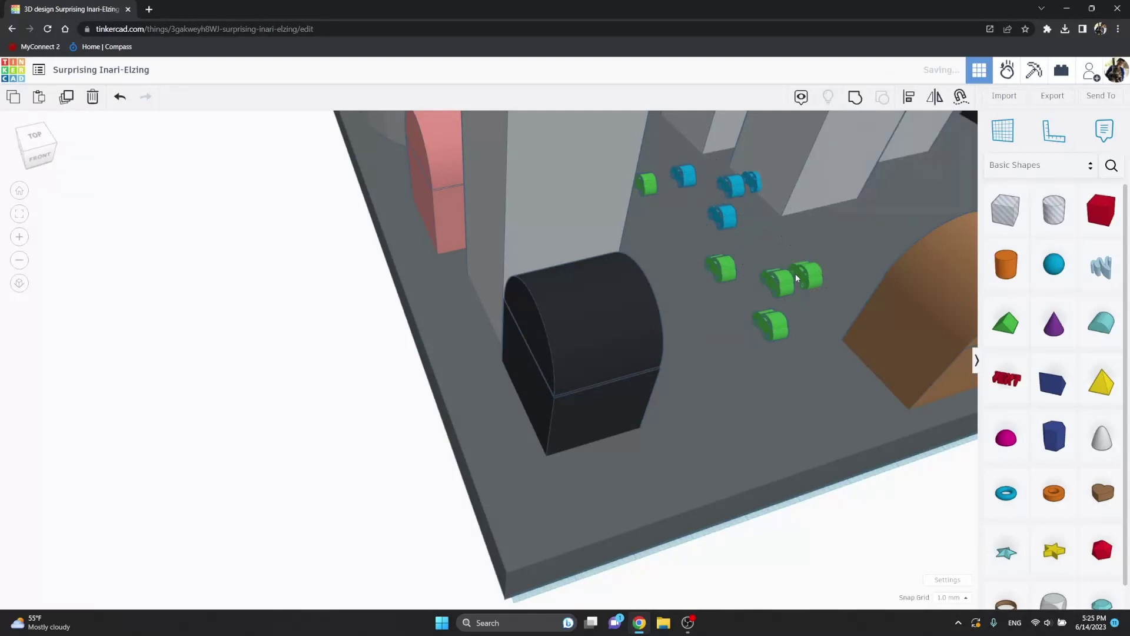
left_click_drag(801, 273, 680, 211)
mouse_move(670, 231)
right_mouse_down()
mouse_move(500, 214)
mouse_move(855, 217)
right_mouse_up()
left_click(500, 214)
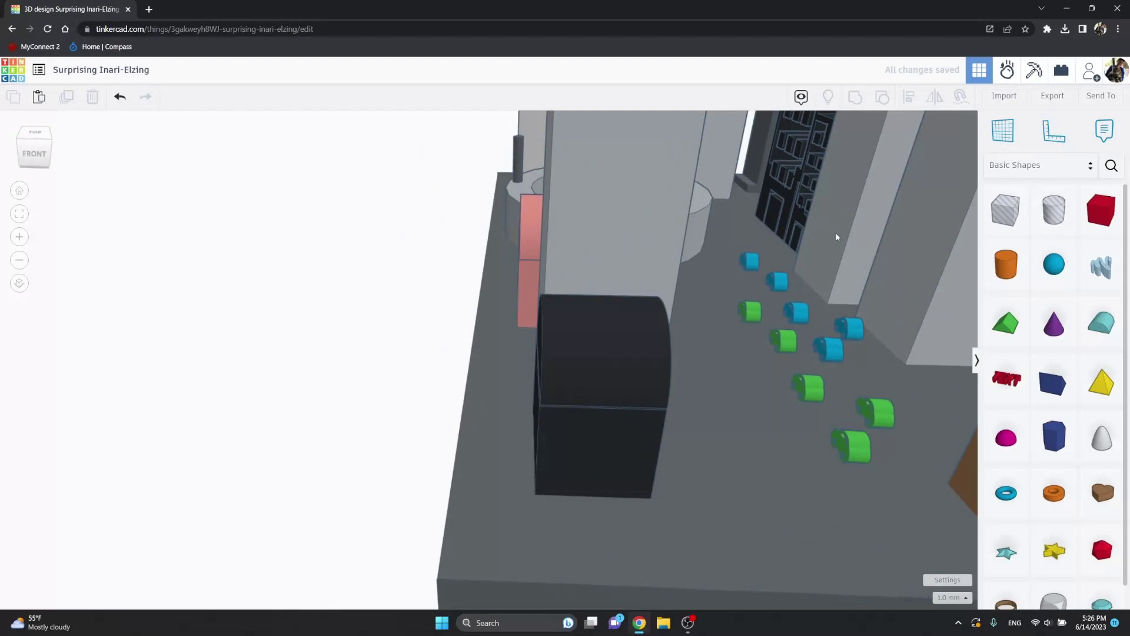
Step: From a top-down view of the city, recolour one small car pale yellow
left_click(842, 230)
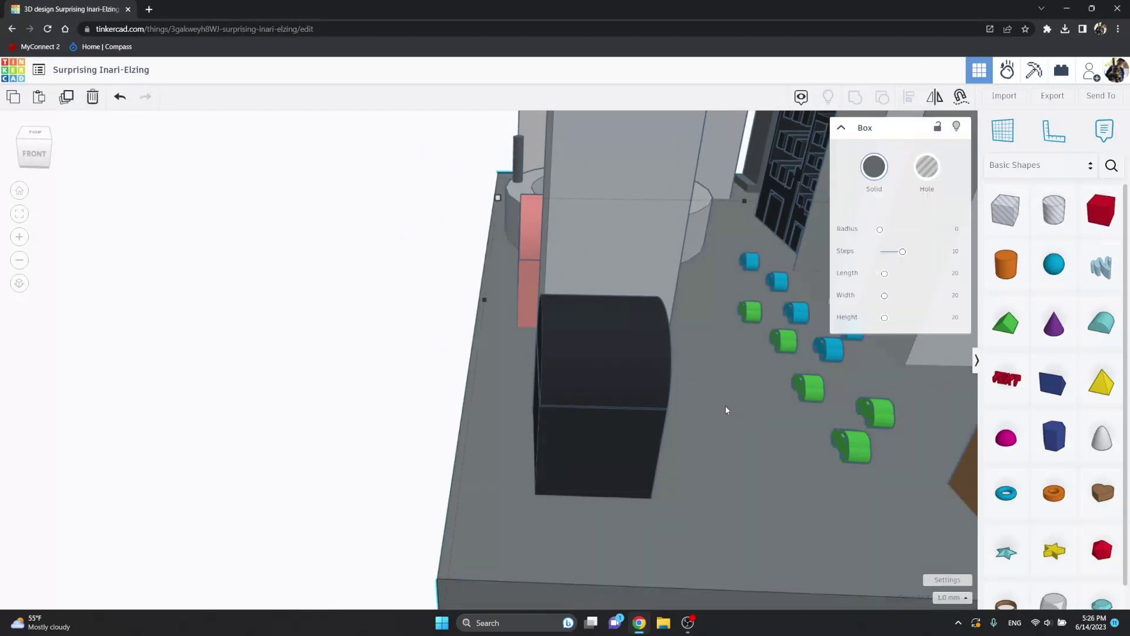
key("f")
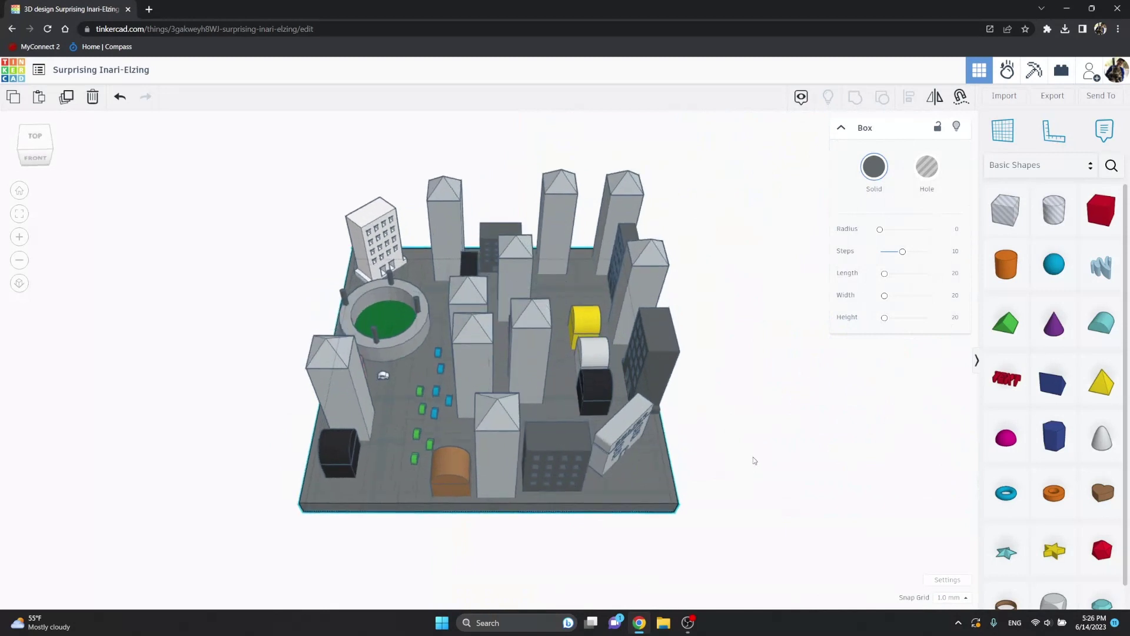
right_click_drag(754, 461, 724, 518)
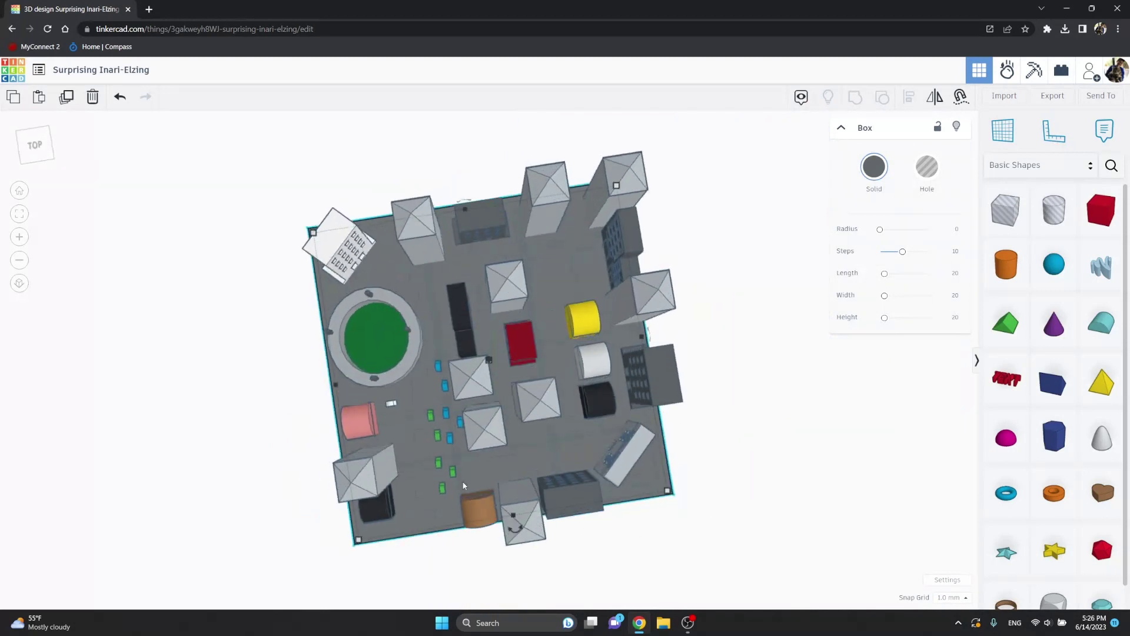
left_click(444, 490)
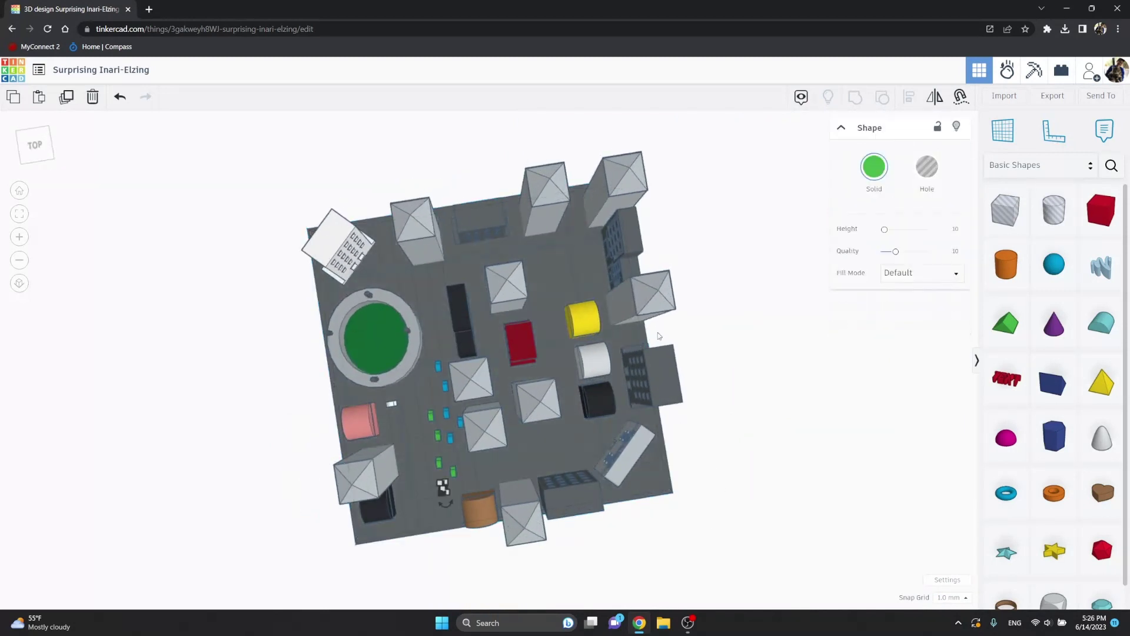
left_click(885, 168)
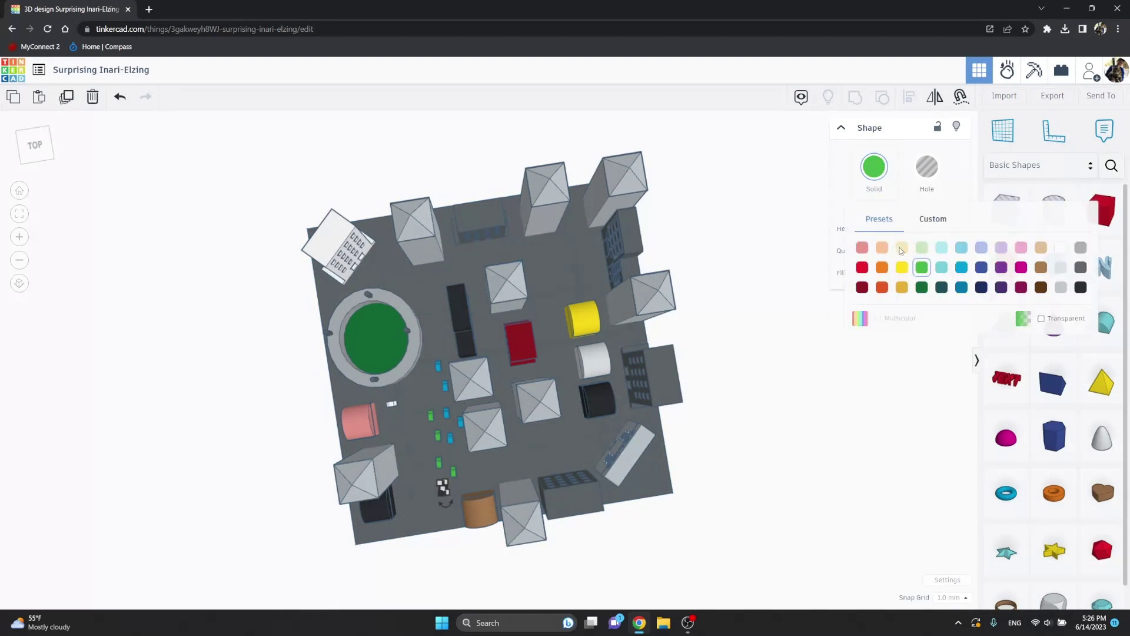
left_click(901, 247)
left_click(293, 412)
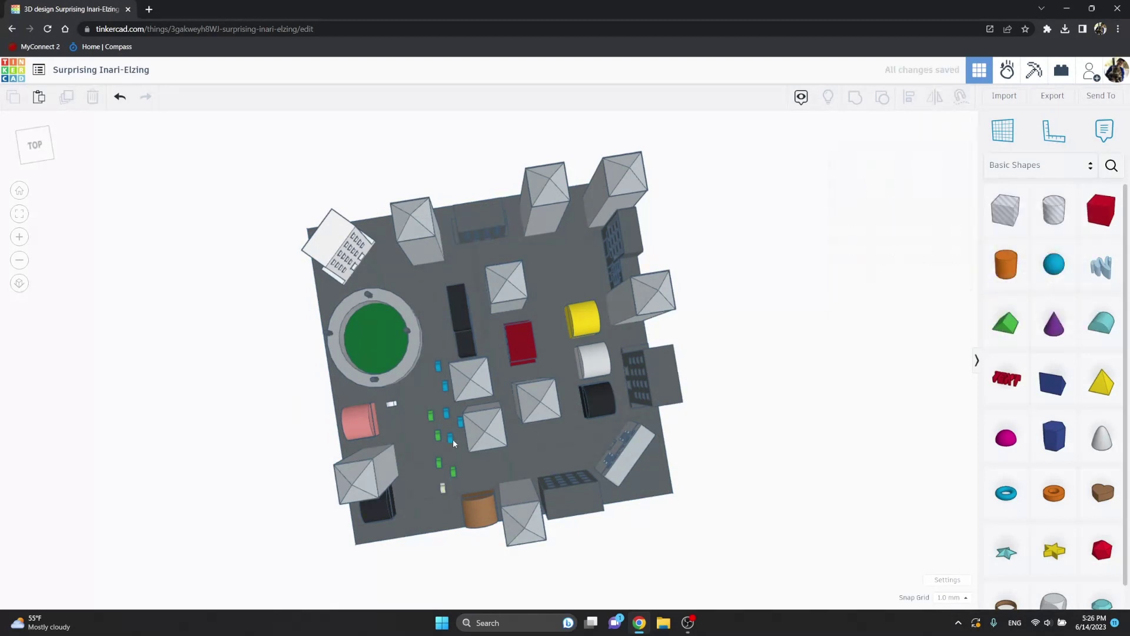
Step: Recolour a blue car black and a green car orange
left_click(451, 441)
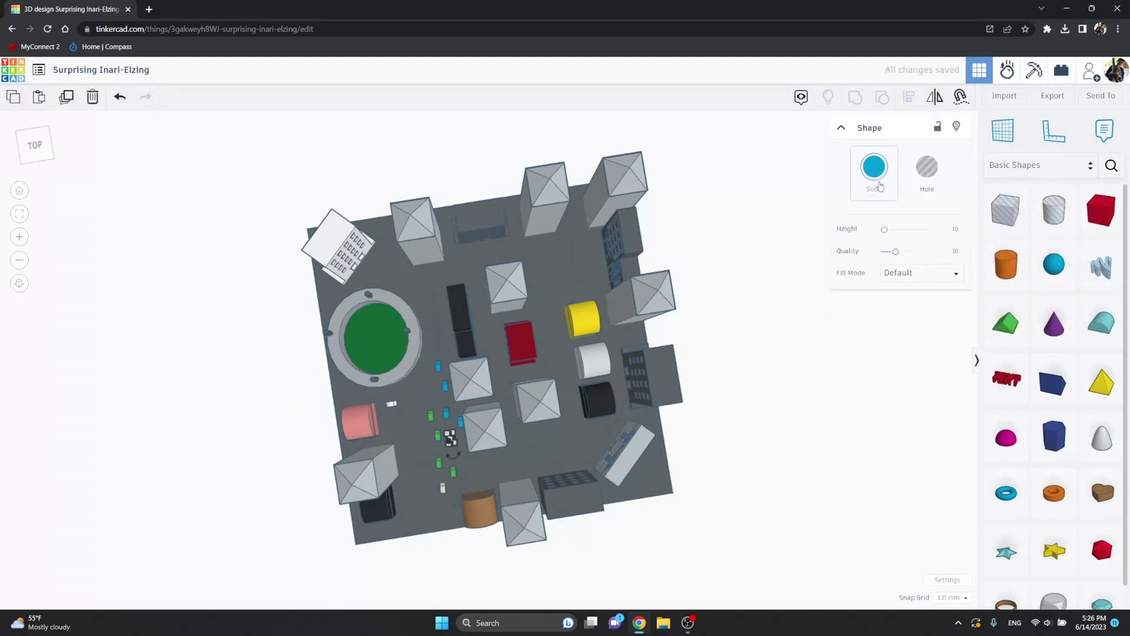
left_click(880, 187)
left_click(1082, 287)
left_click(432, 416)
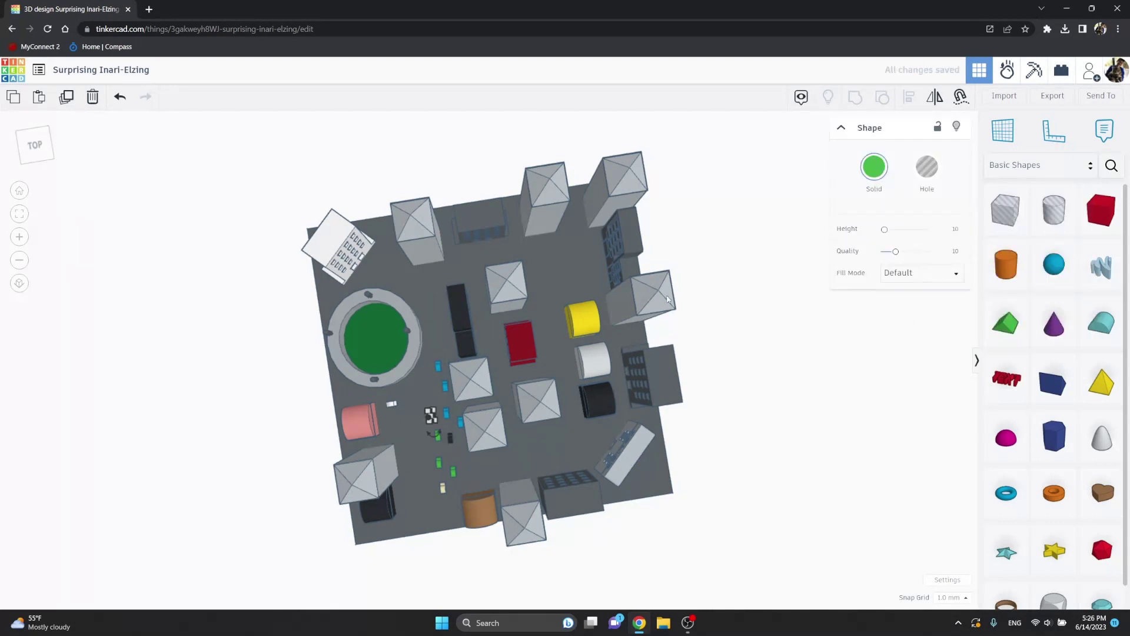
left_click(875, 189)
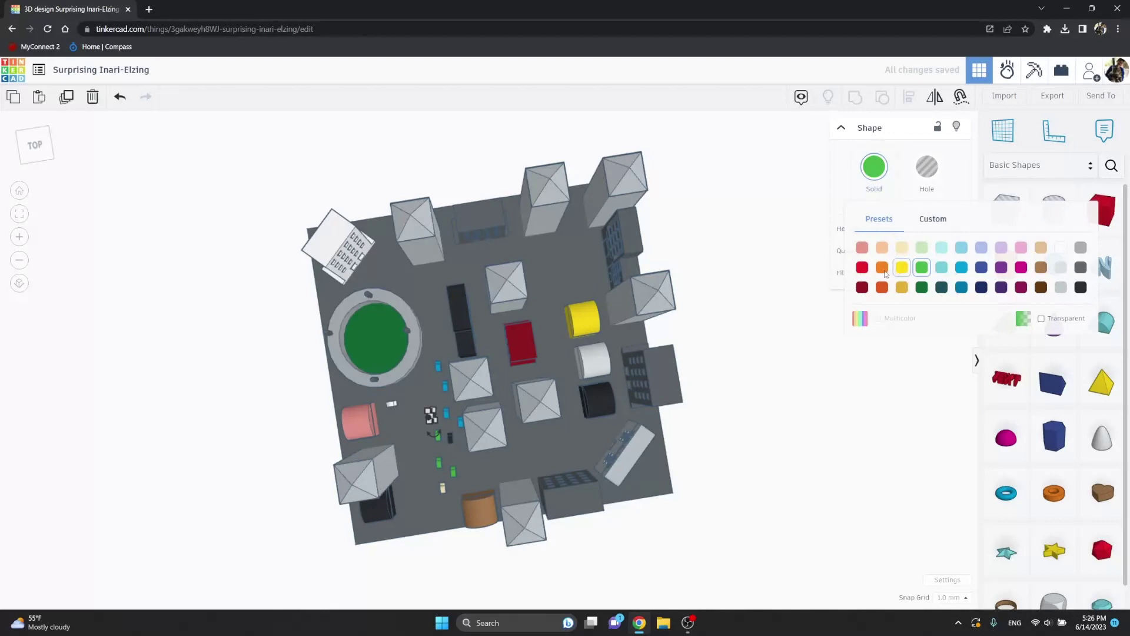
left_click(777, 319)
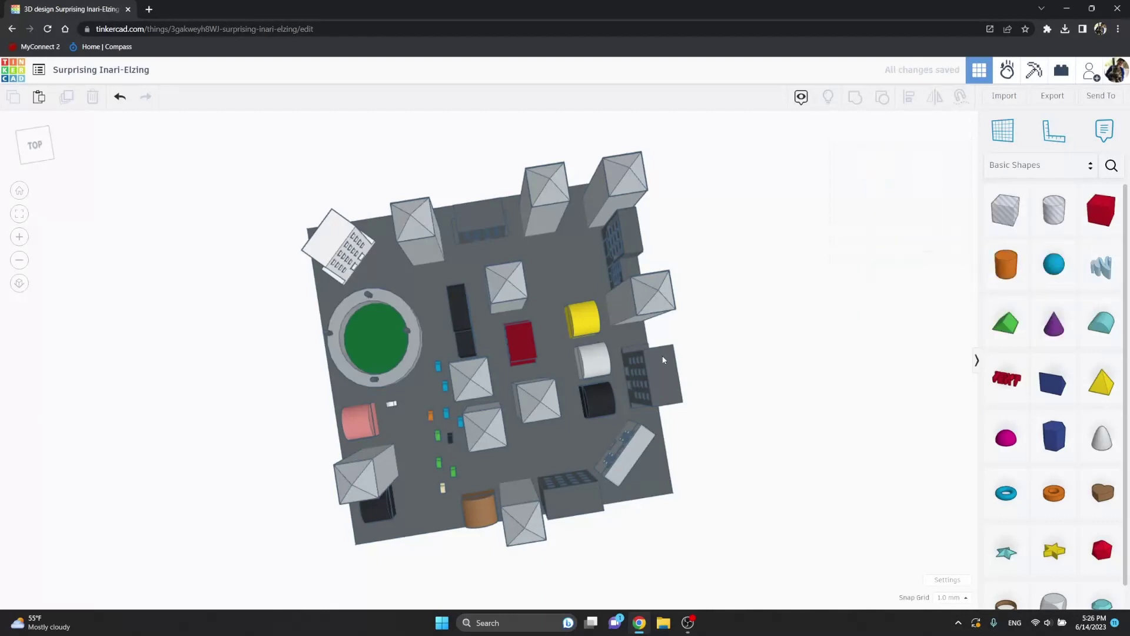
Step: Recolour two more blue cars dark red and red near the park
left_click(444, 389)
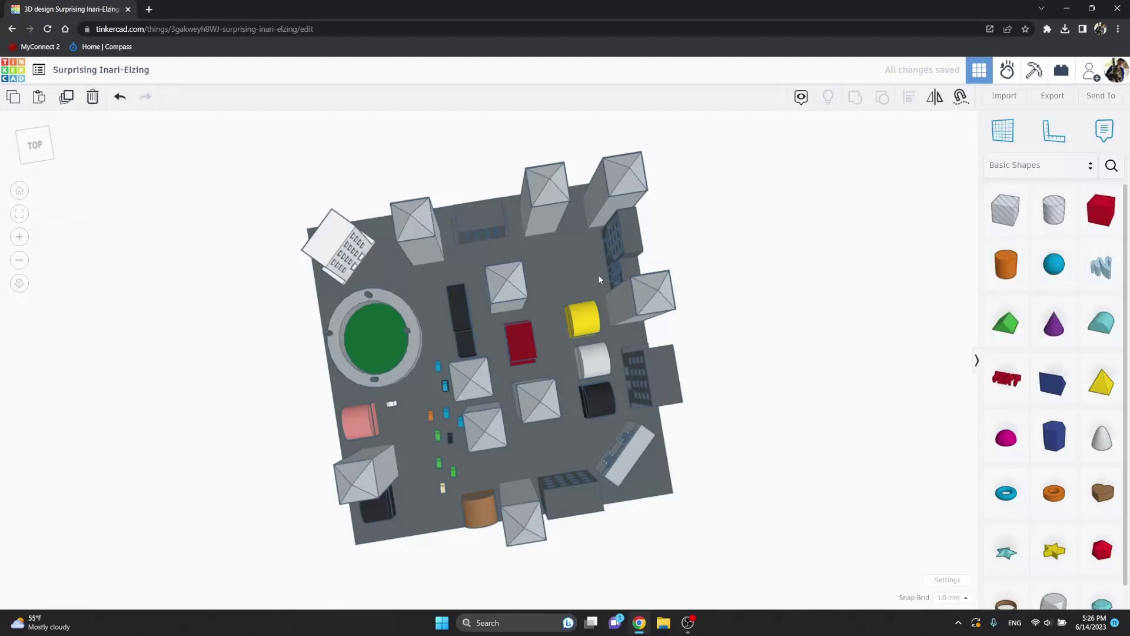
left_click(874, 168)
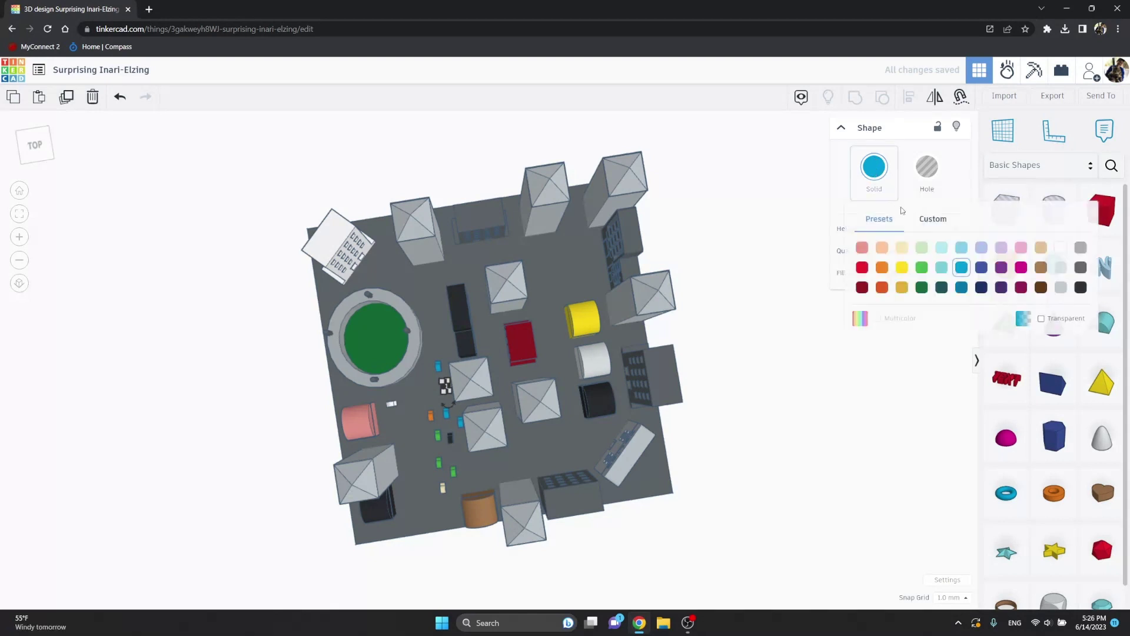
left_click(863, 286)
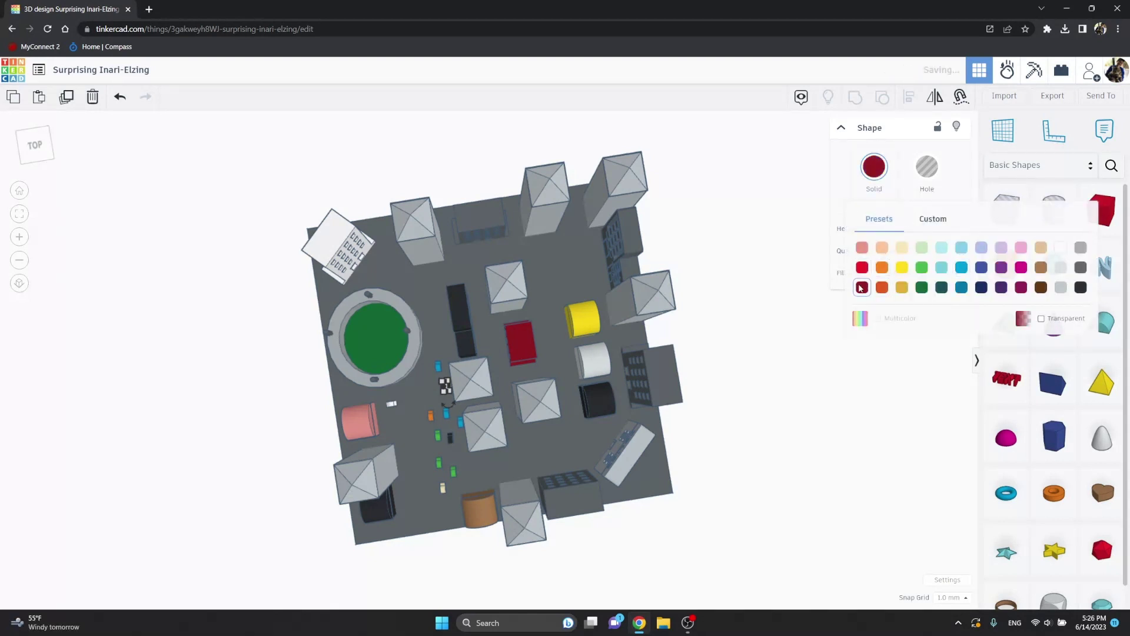
left_click(718, 327)
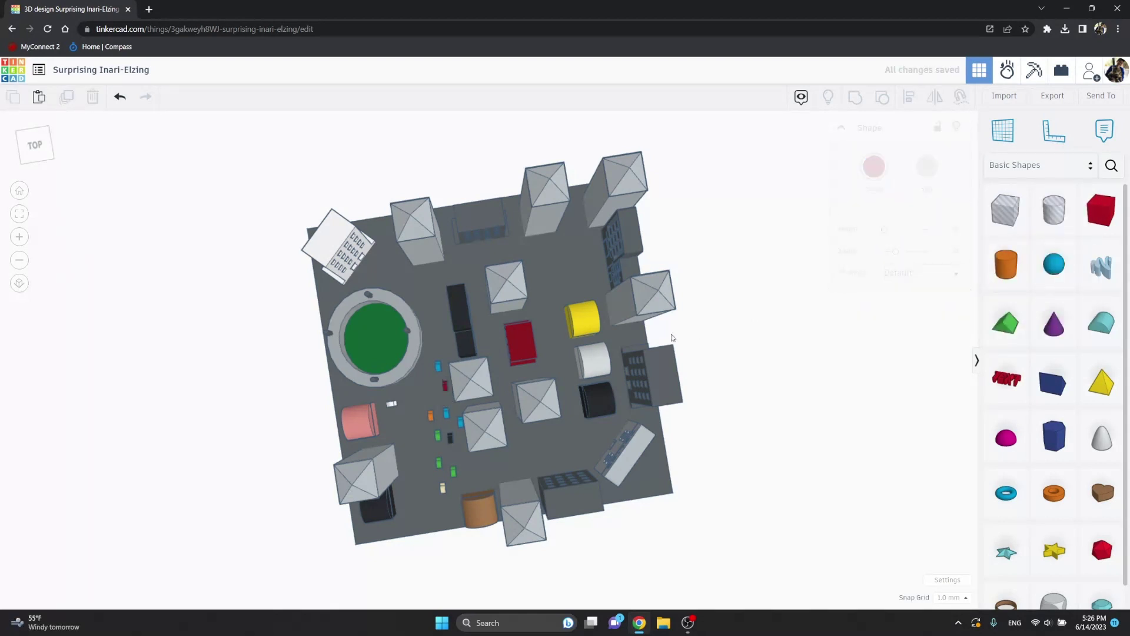
left_click(438, 368)
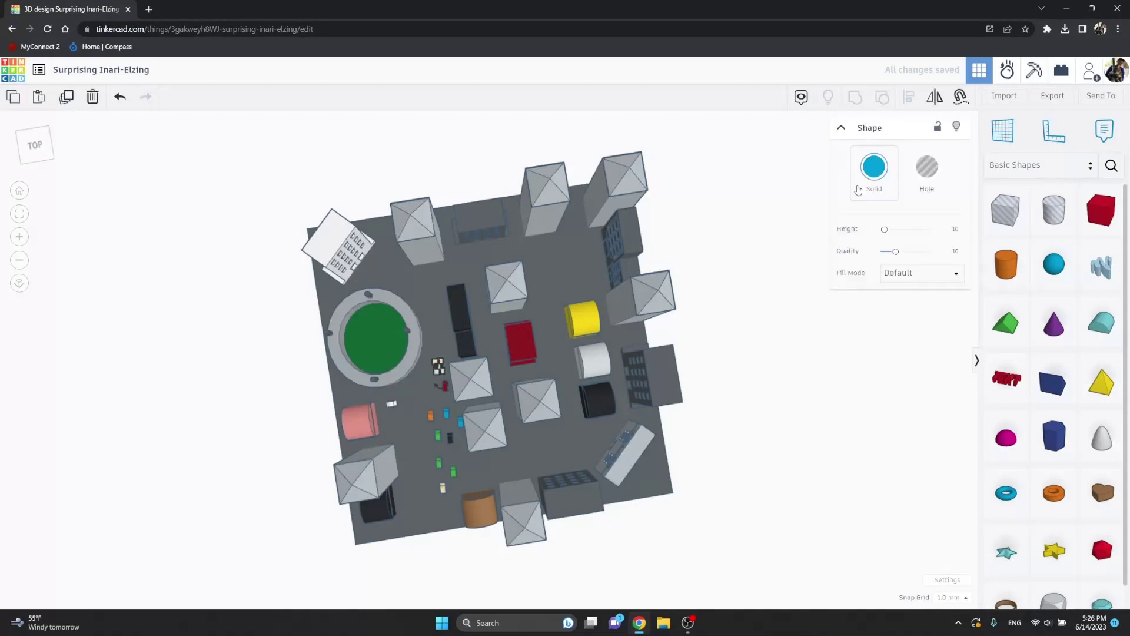
left_click(873, 166)
left_click(863, 268)
left_click(723, 281)
Step: Select four cars and move them up the street toward the yellow cylinder
right_click_drag(777, 252, 824, 237)
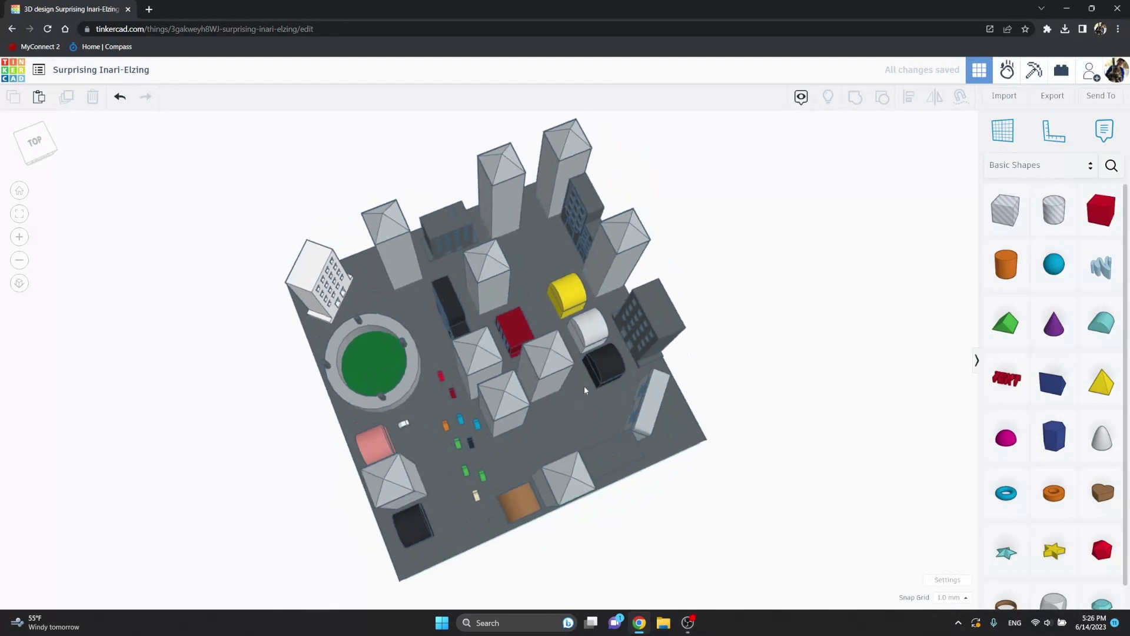
scroll(453, 503, "up", 1)
scroll(464, 507, "up", 1)
left_click(468, 508)
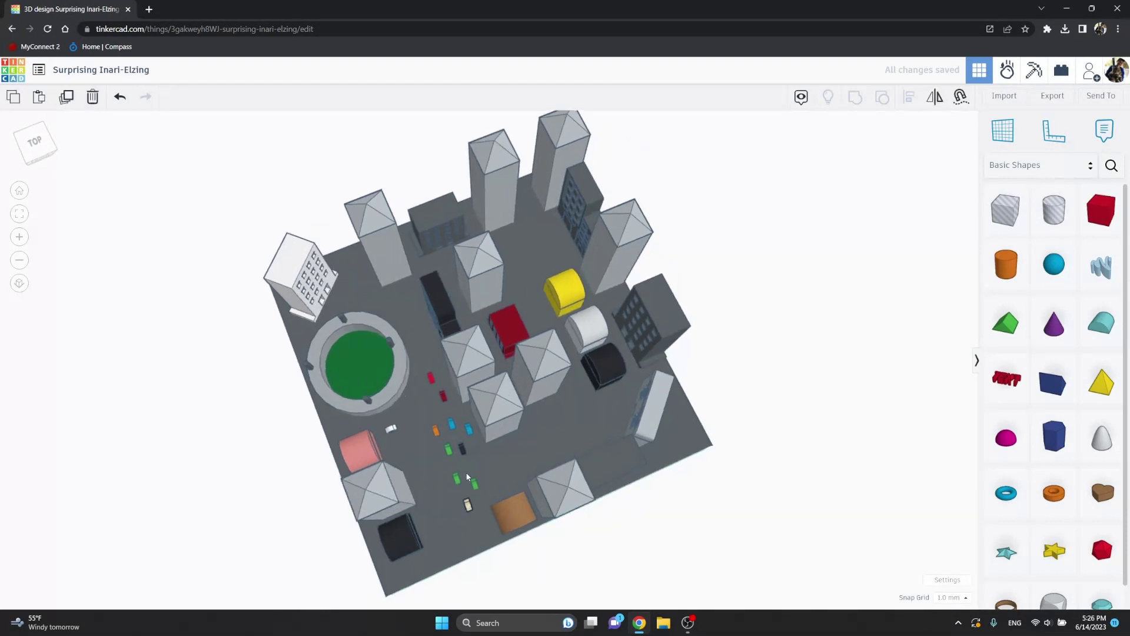
left_click(469, 430, "shift")
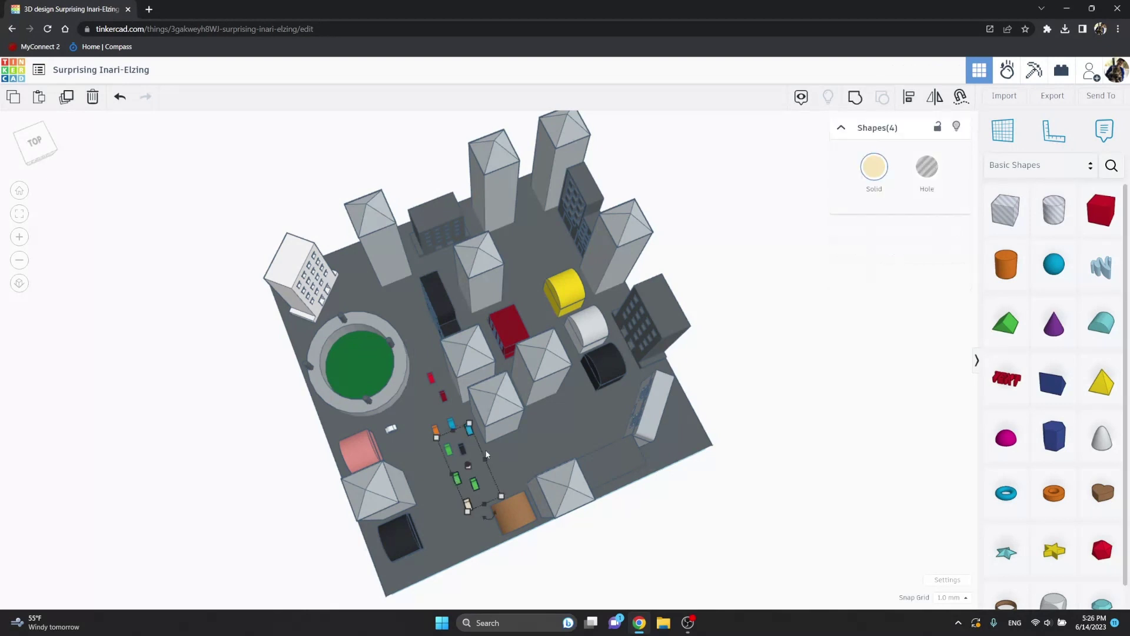
left_click(475, 483, "shift")
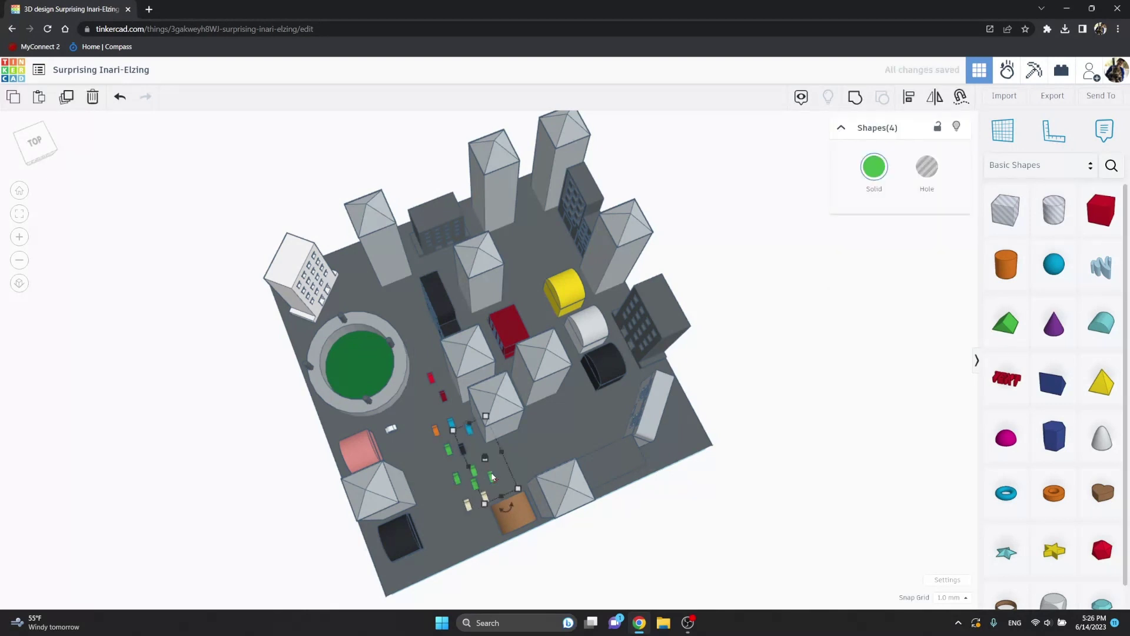
mouse_move(522, 468)
left_mouse_down()
mouse_move(545, 280)
mouse_move(529, 284)
left_mouse_up()
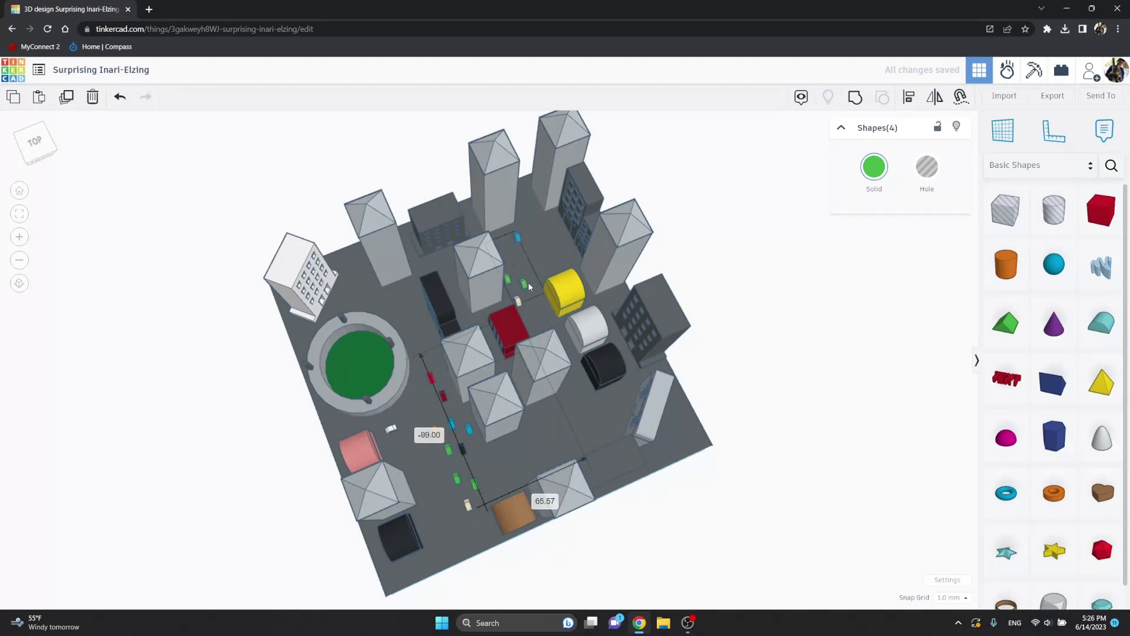
right_click_drag(529, 284, 542, 332)
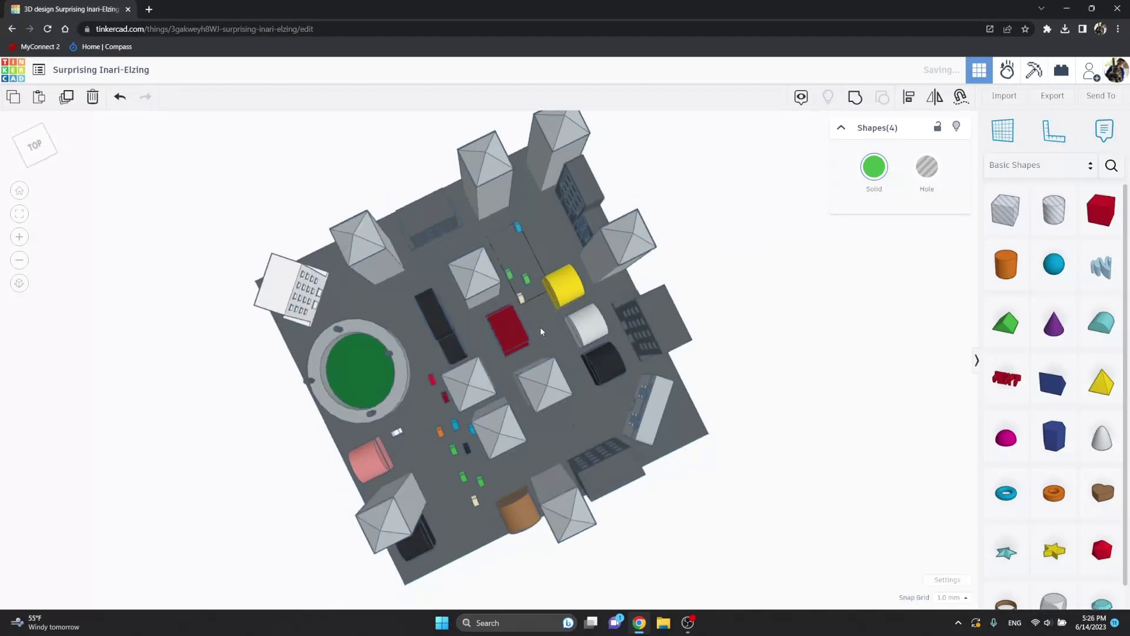
key("Right")
key("Right")
key("Right")
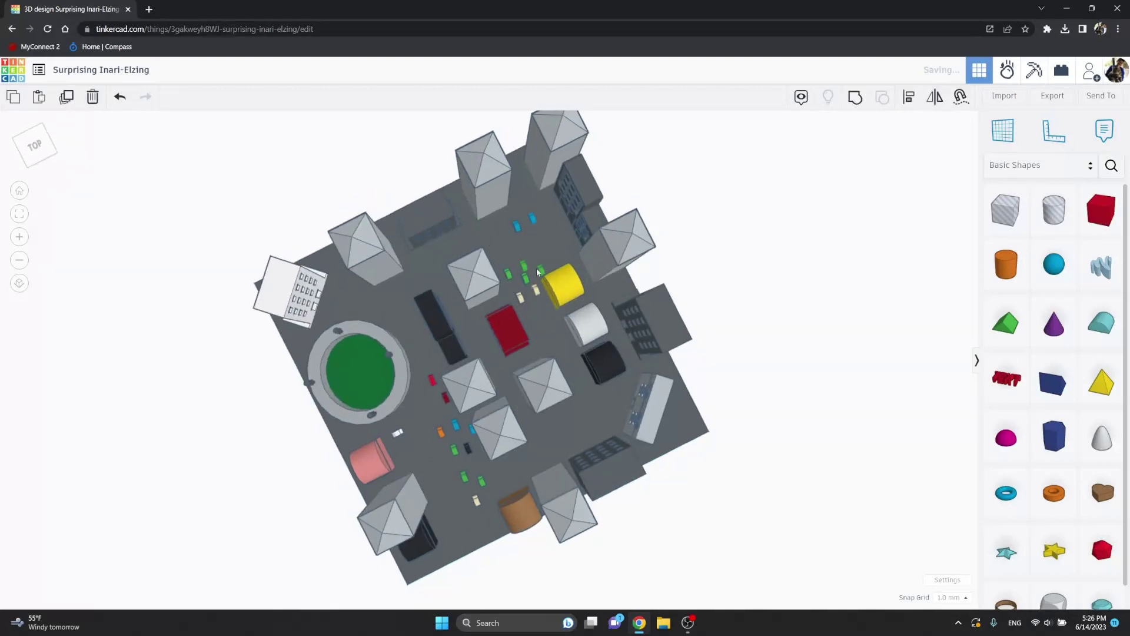
mouse_move(536, 227)
left_mouse_down()
mouse_move(589, 396)
mouse_move(567, 435)
left_mouse_up()
Step: Undo the accidental change to the baseplate and return to an angled city view
left_click(568, 437)
key("ctrl+z")
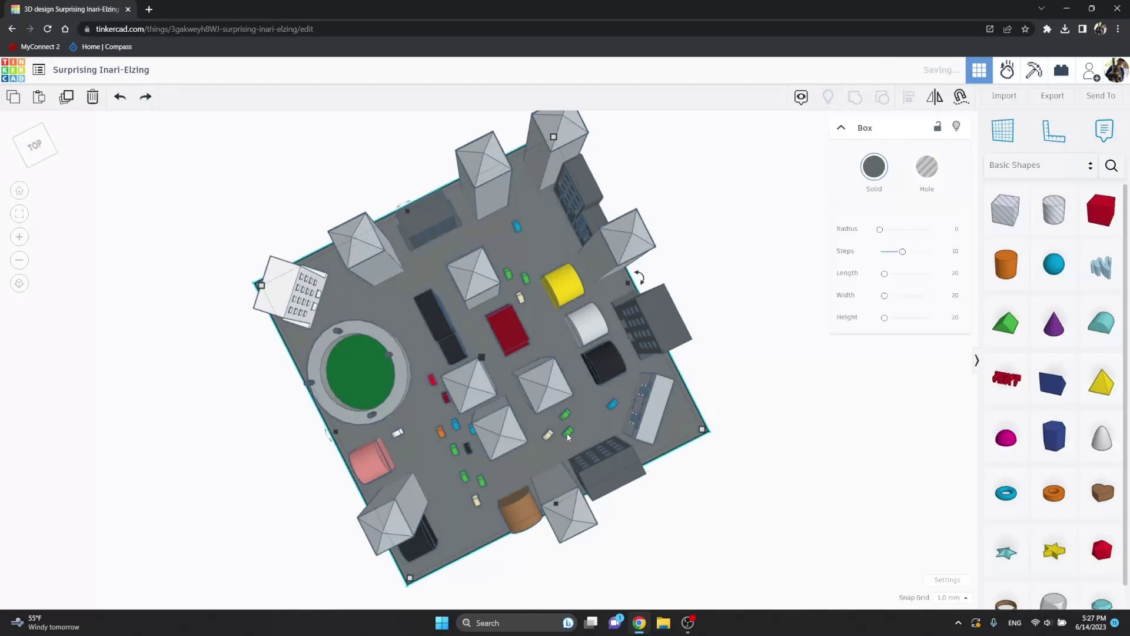
left_click(775, 390)
mouse_move(802, 369)
right_mouse_down()
mouse_move(884, 362)
mouse_move(809, 352)
right_mouse_up()
Step: Move the red and orange cars left onto the street beside the park ring
left_click(474, 422)
left_click_drag(452, 414, 397, 402)
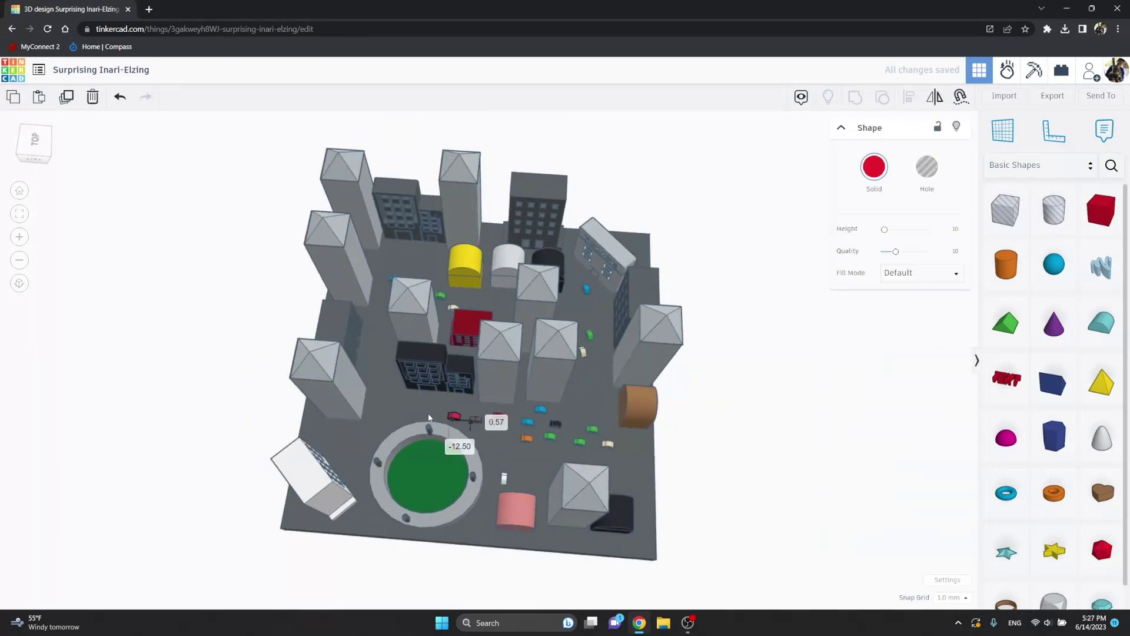
left_click_drag(528, 437, 445, 419)
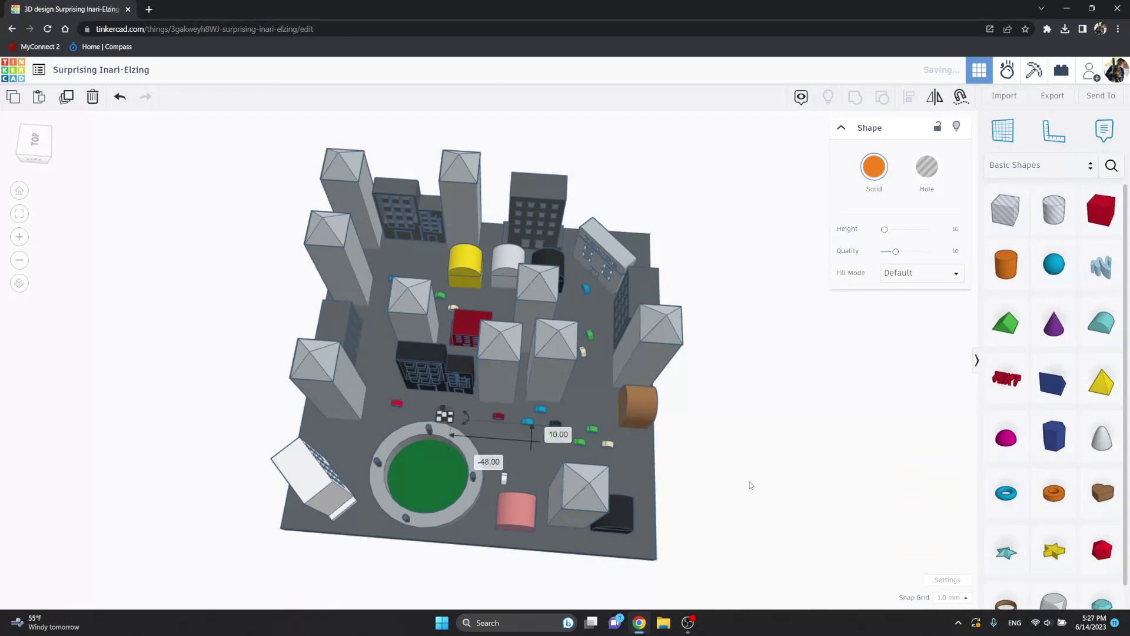
left_click(804, 488)
mouse_move(803, 489)
right_mouse_down()
mouse_move(936, 420)
mouse_move(831, 452)
mouse_move(702, 410)
right_mouse_up()
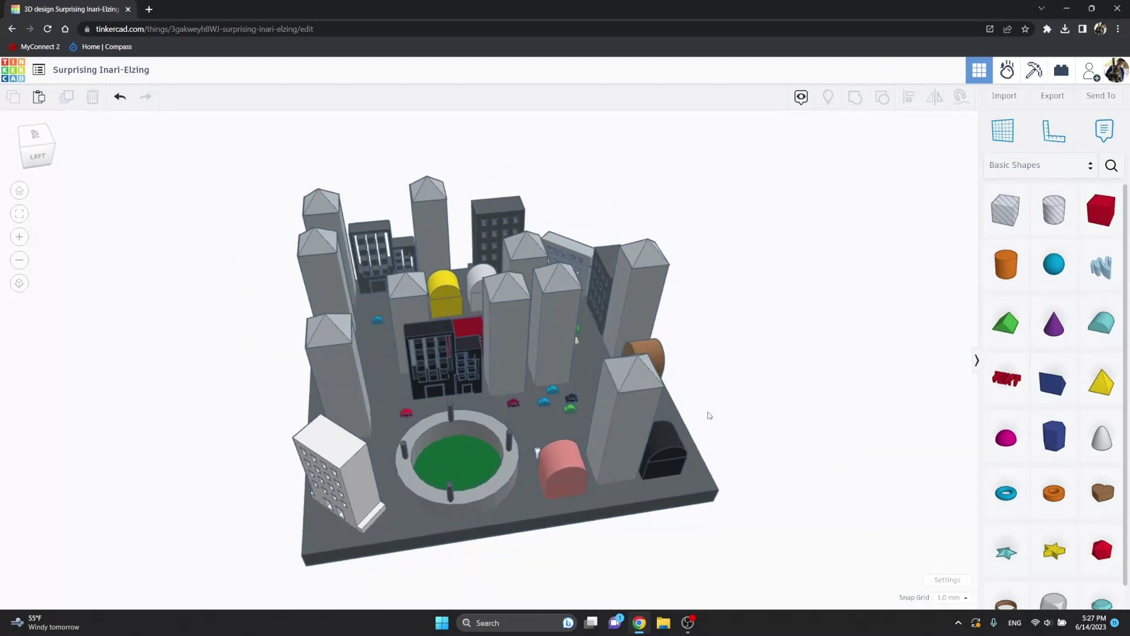
mouse_move(839, 212)
right_mouse_down()
mouse_move(703, 254)
mouse_move(485, 193)
right_mouse_up()
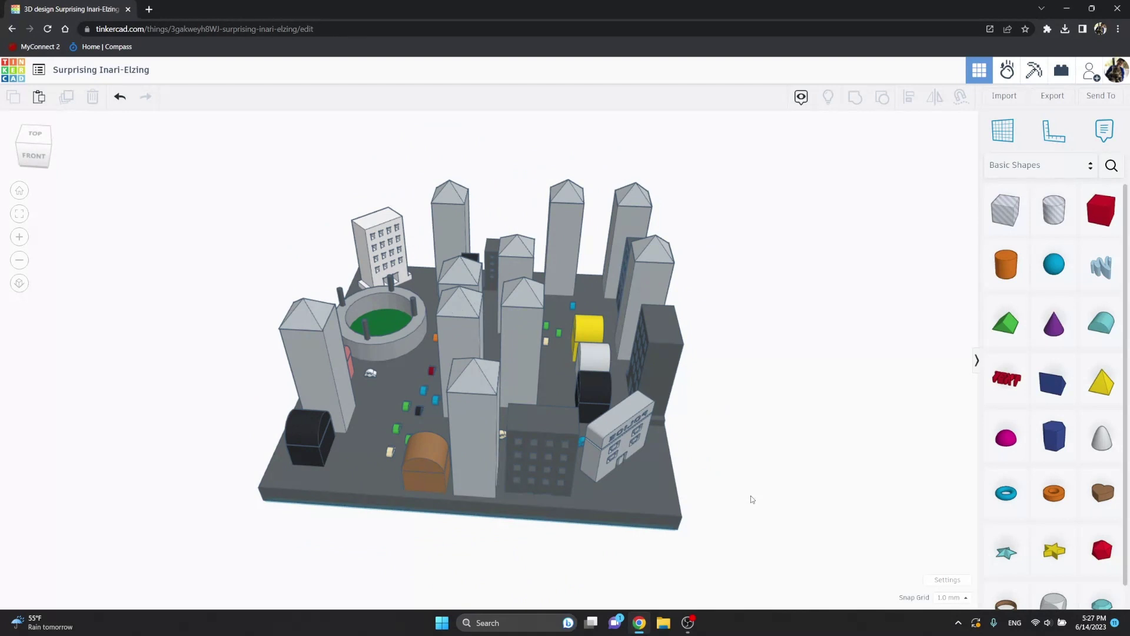
right_click_drag(752, 499, 869, 494)
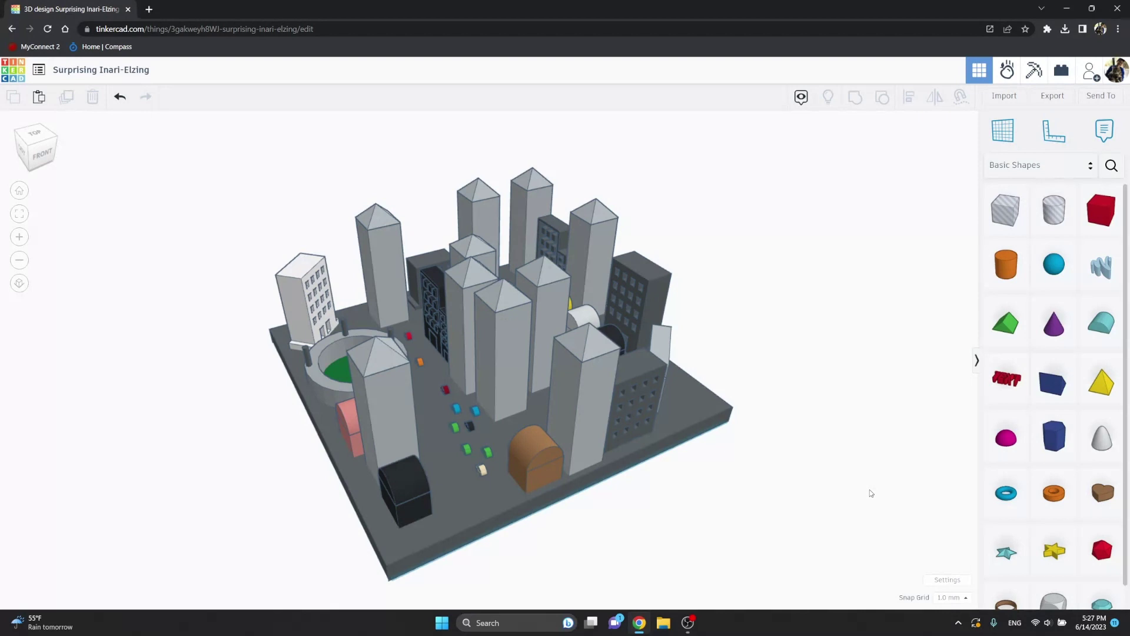
mouse_move(894, 479)
right_mouse_down()
mouse_move(914, 487)
mouse_move(811, 470)
right_mouse_up()
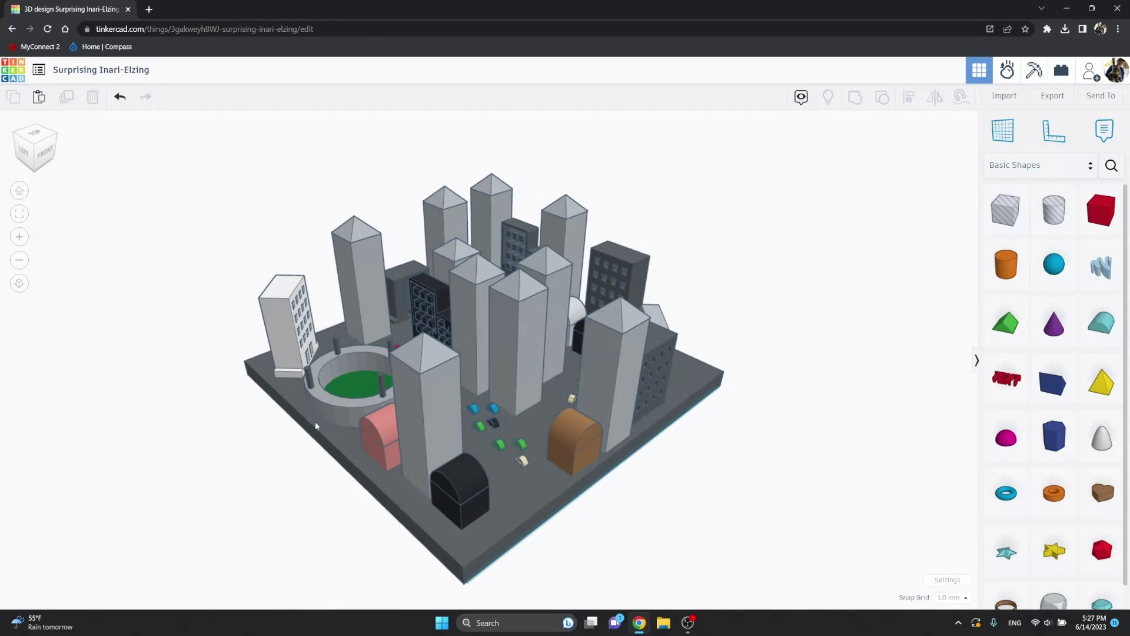
right_click_drag(315, 422, 420, 441)
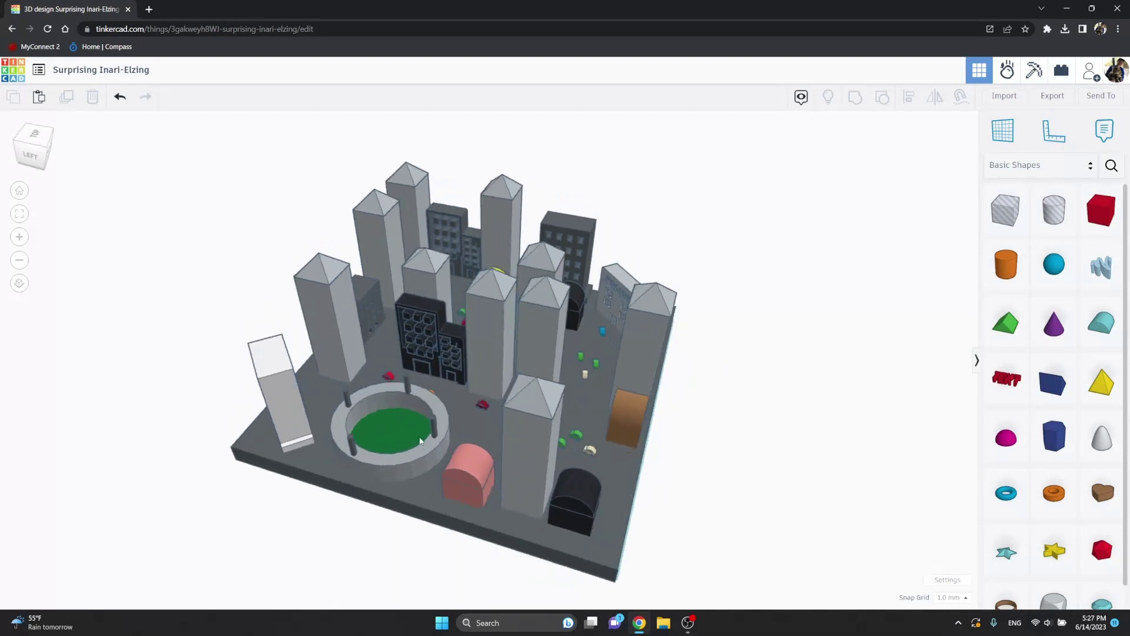
scroll(349, 338, "up", 2)
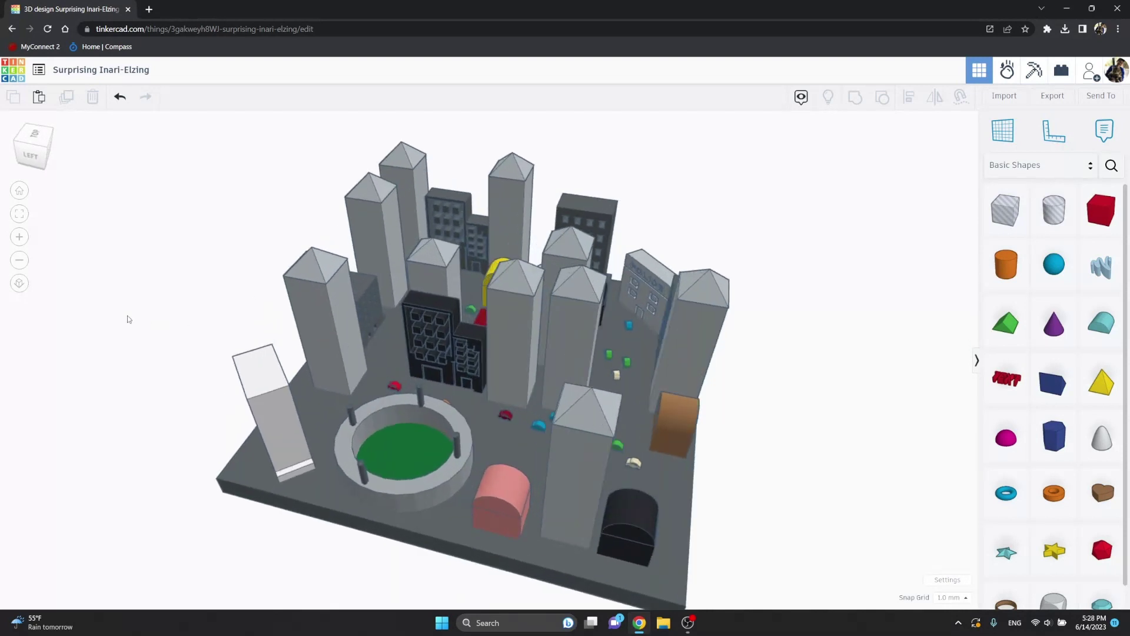
right_click_drag(144, 318, 176, 309)
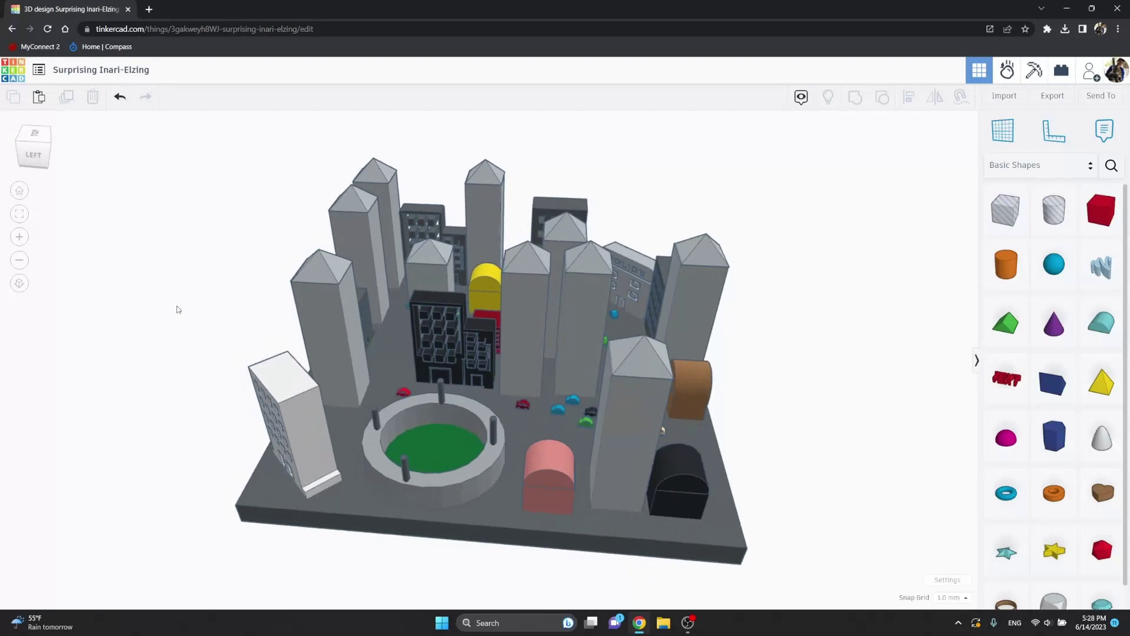